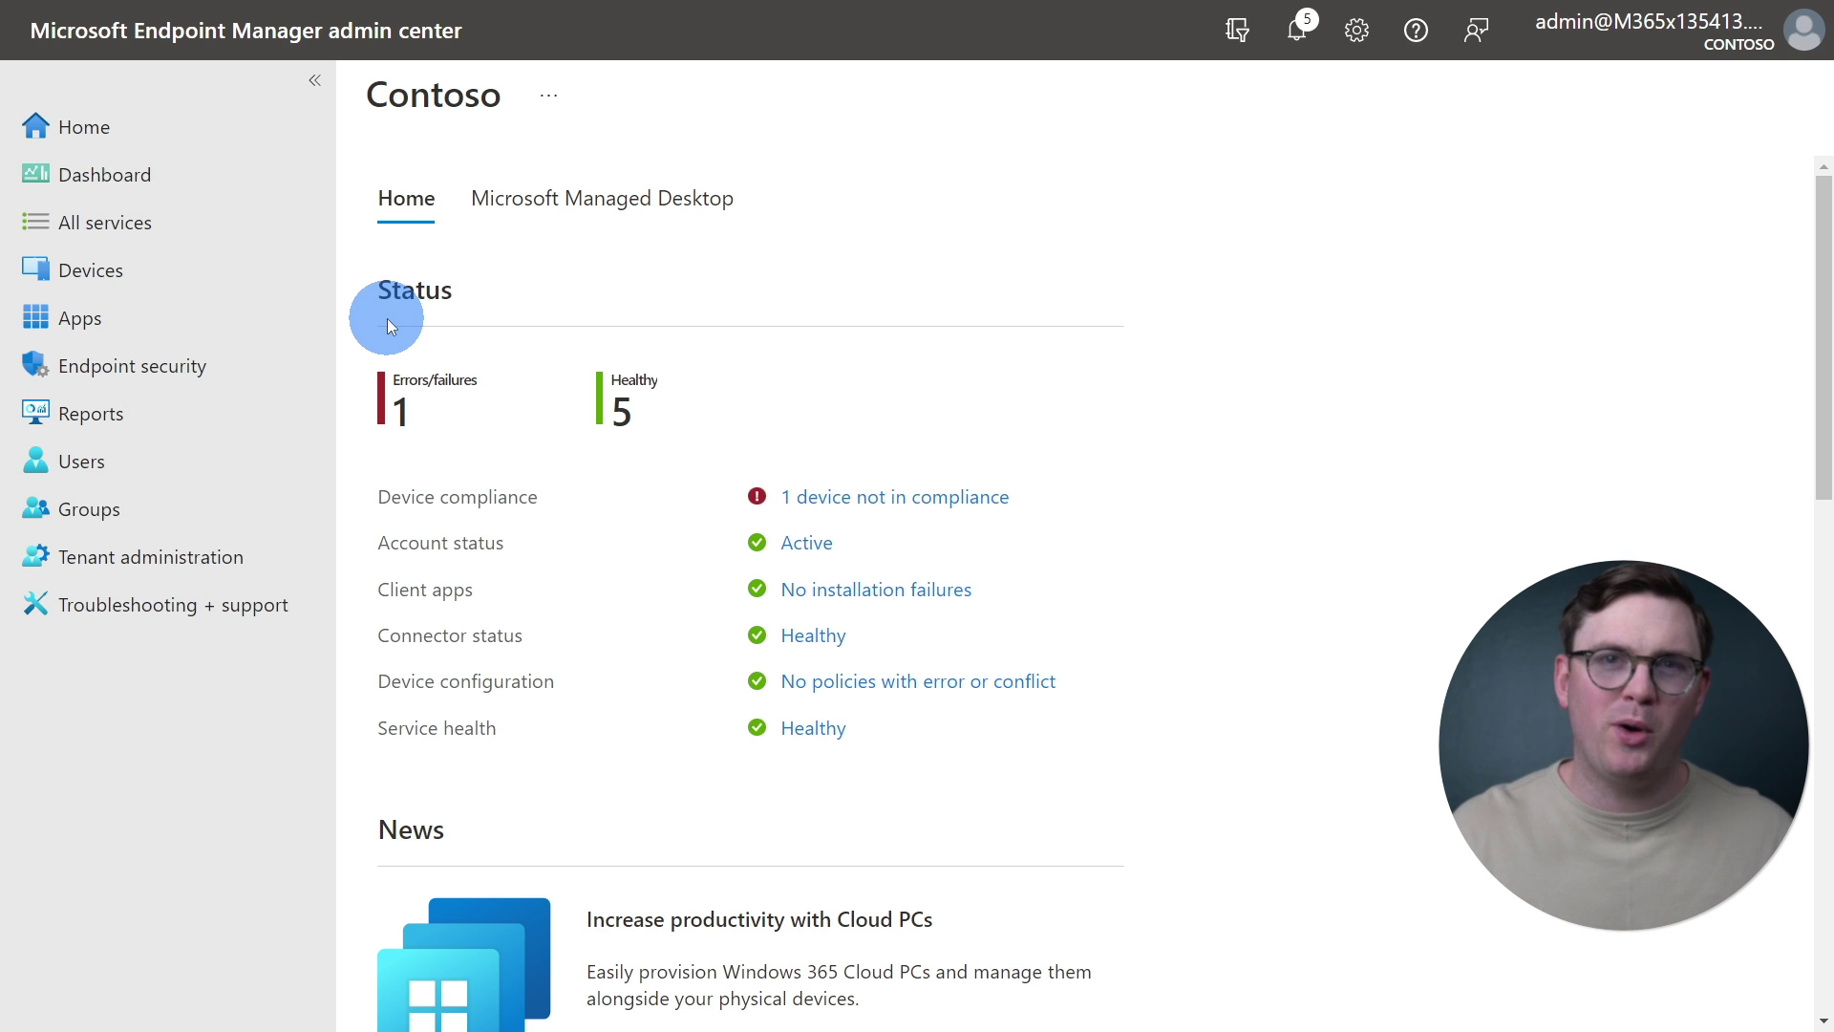
Step: Start a new filter from the Devices > Filters list
click(239, 293)
scroll(438, 584, down, 10)
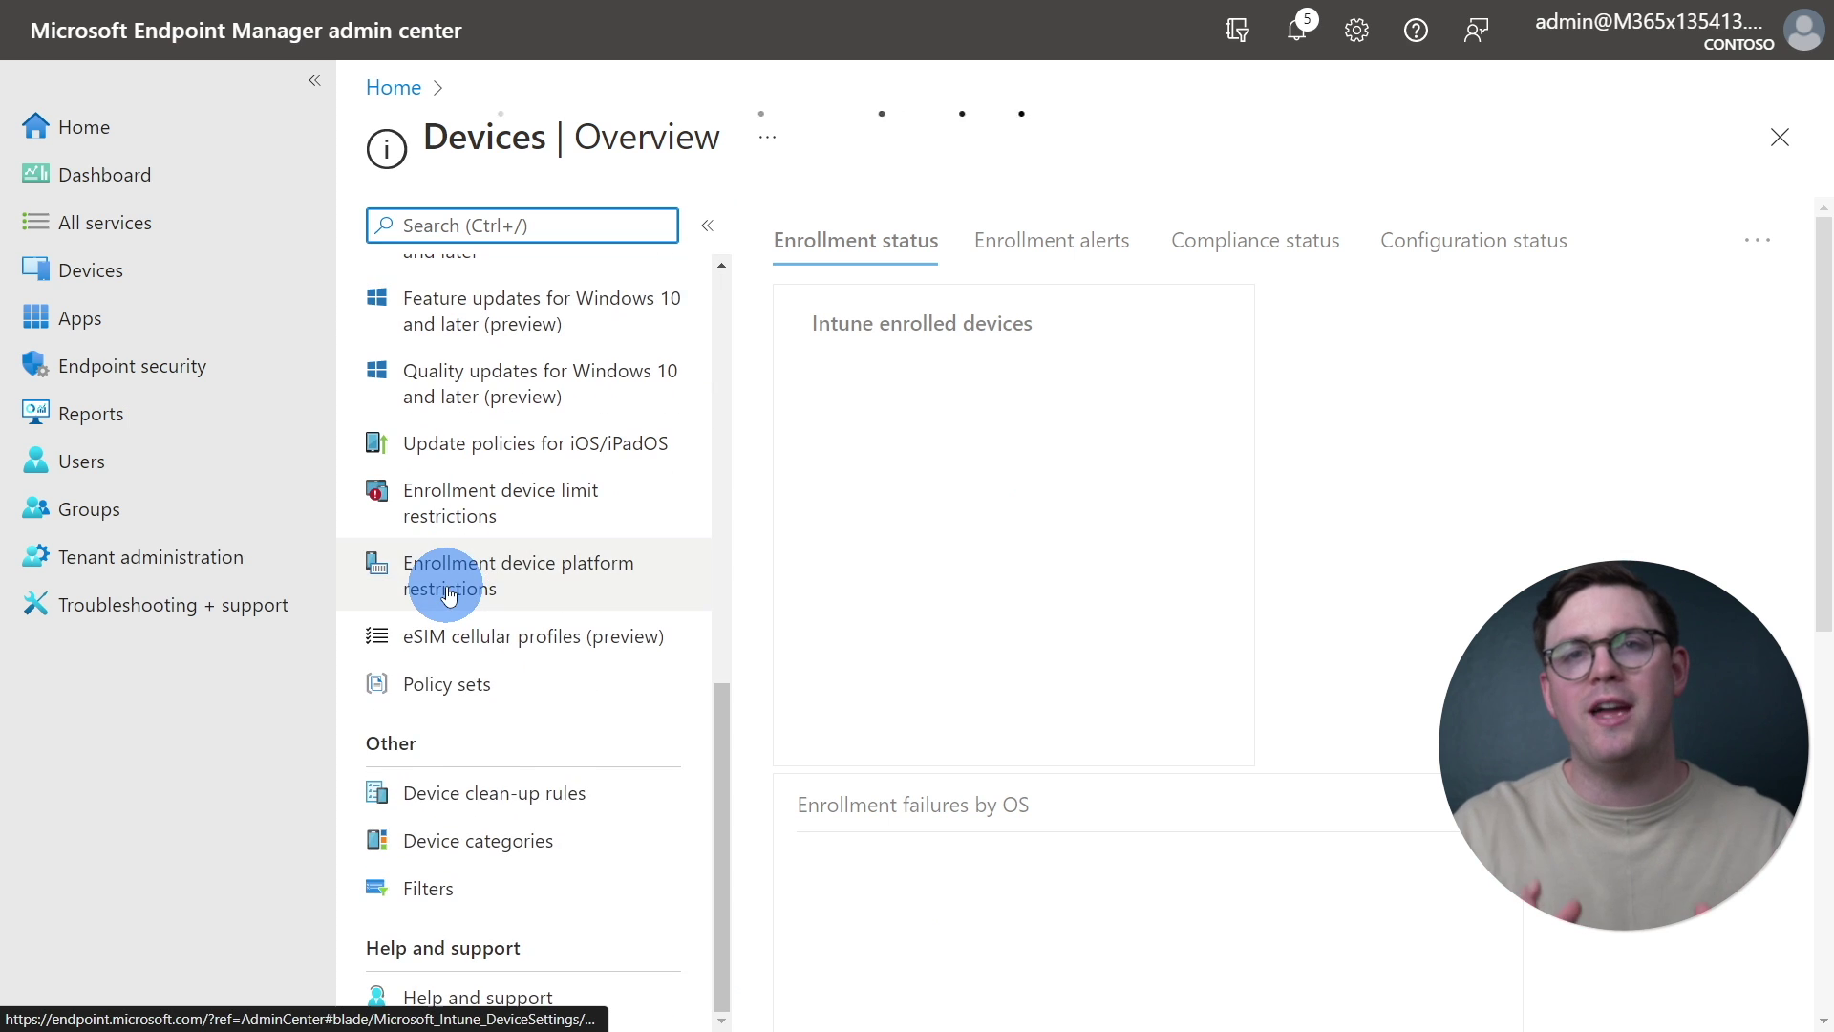
click(435, 891)
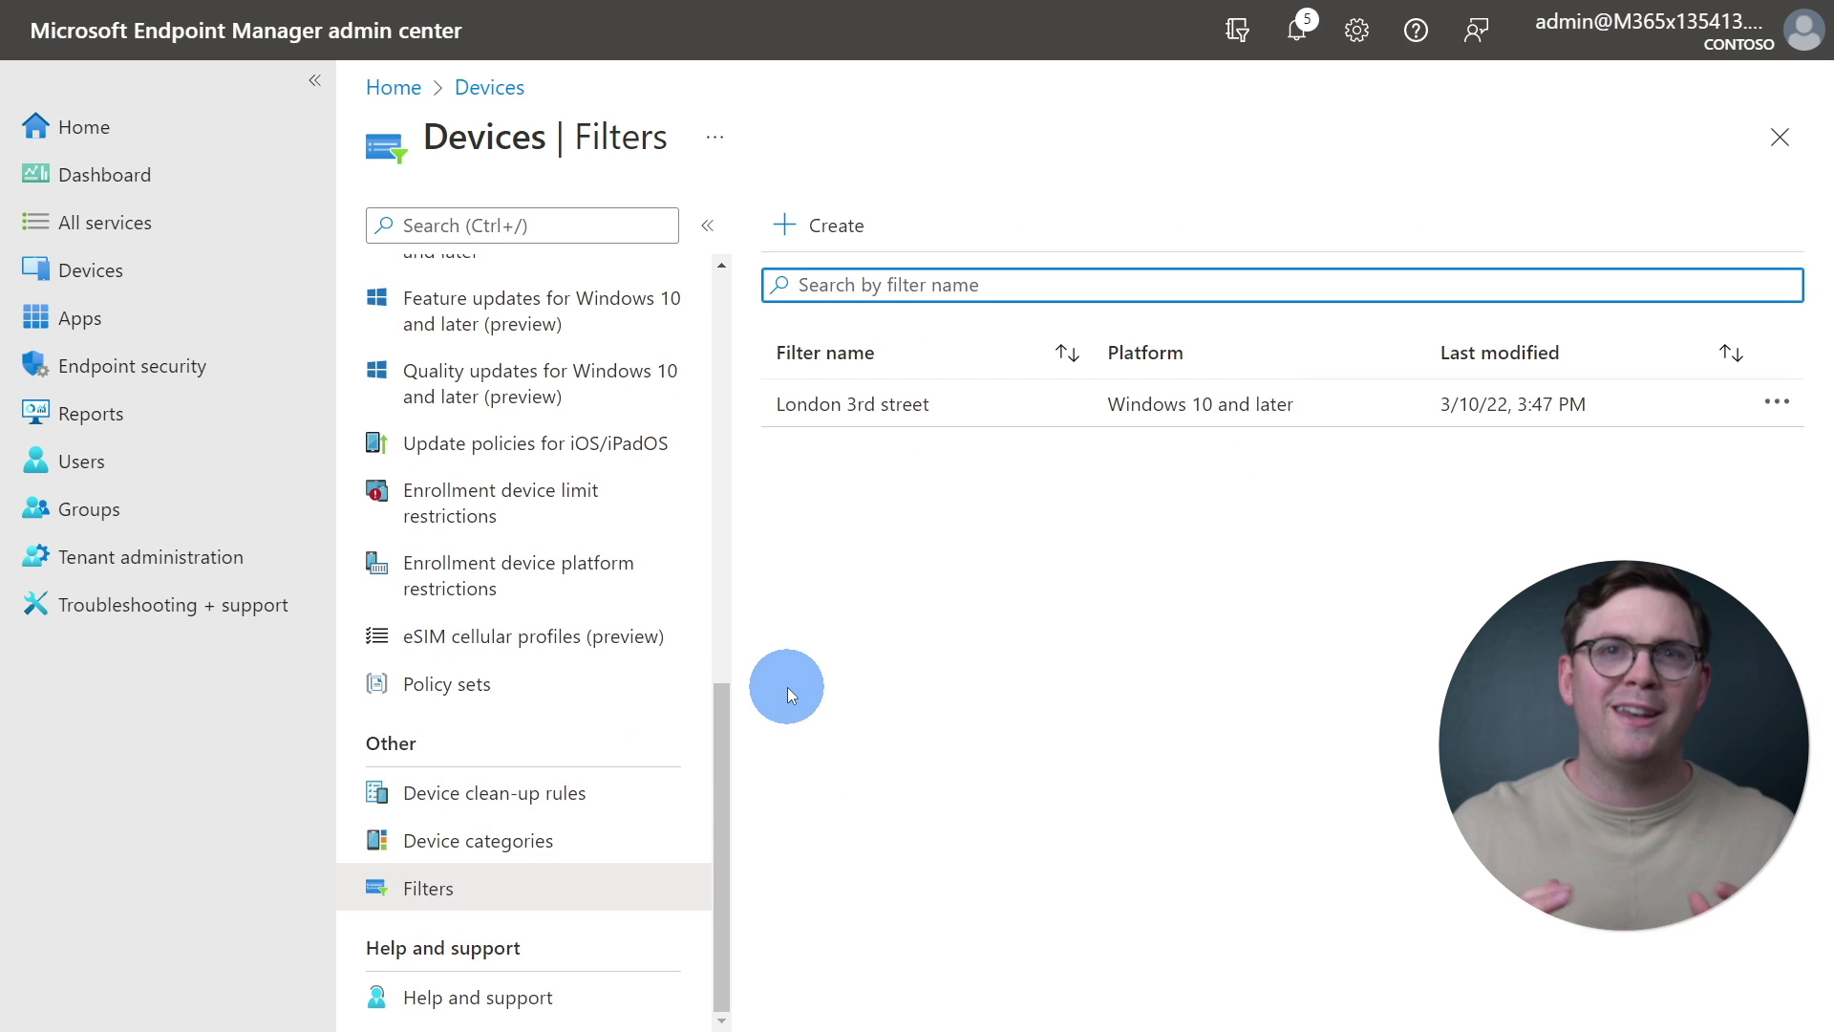
click(848, 214)
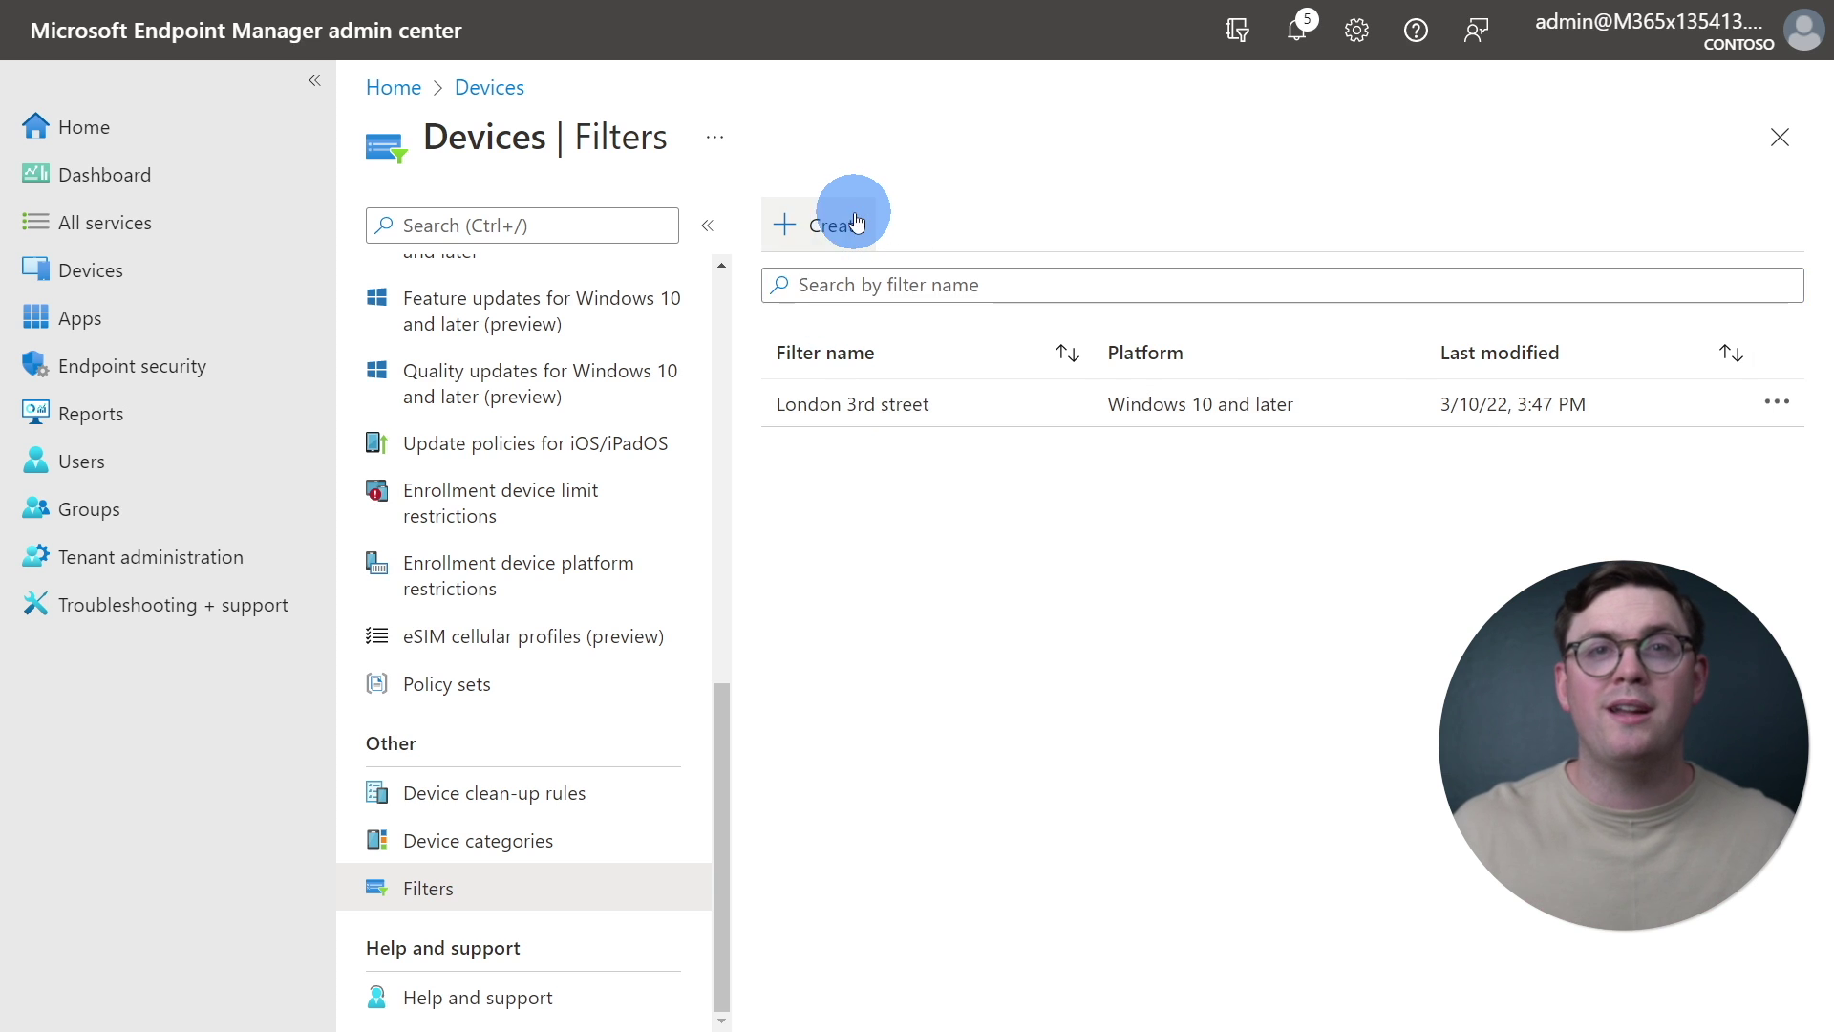
Step: Name the filter 'All macOS Devices' with platform macOS and continue to Rules
click(809, 313)
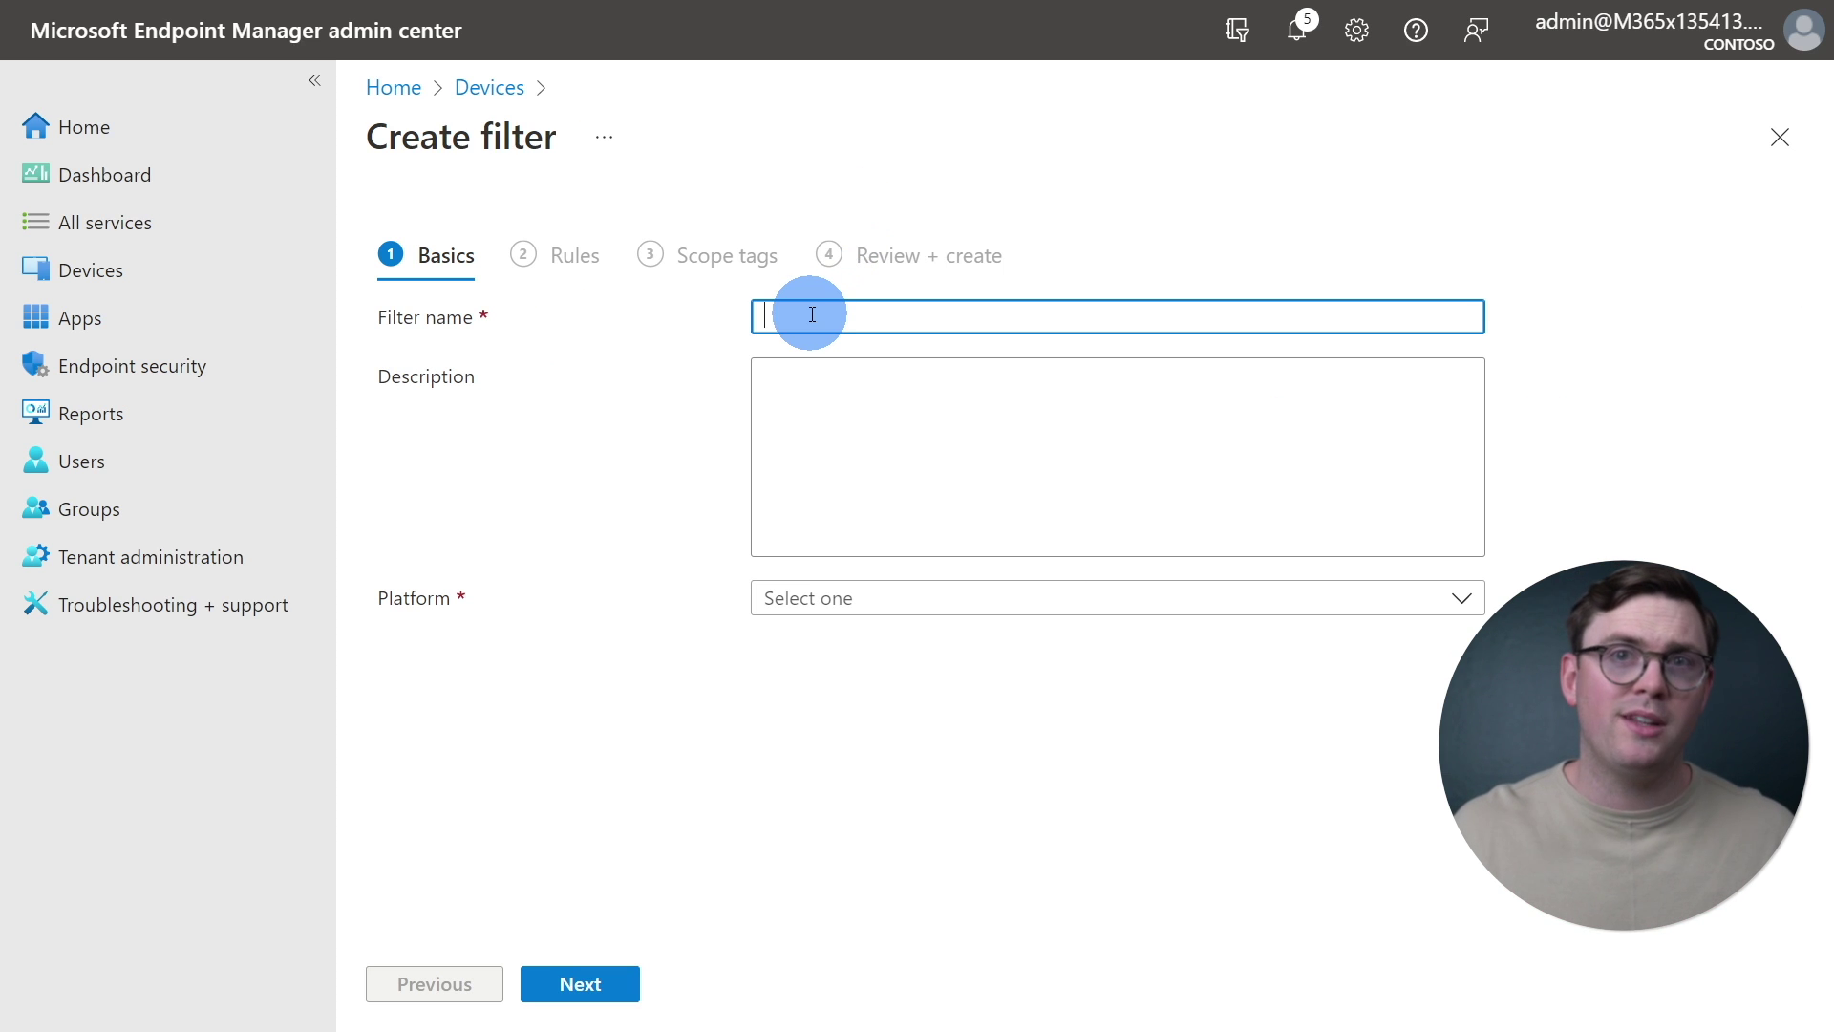
text(All )
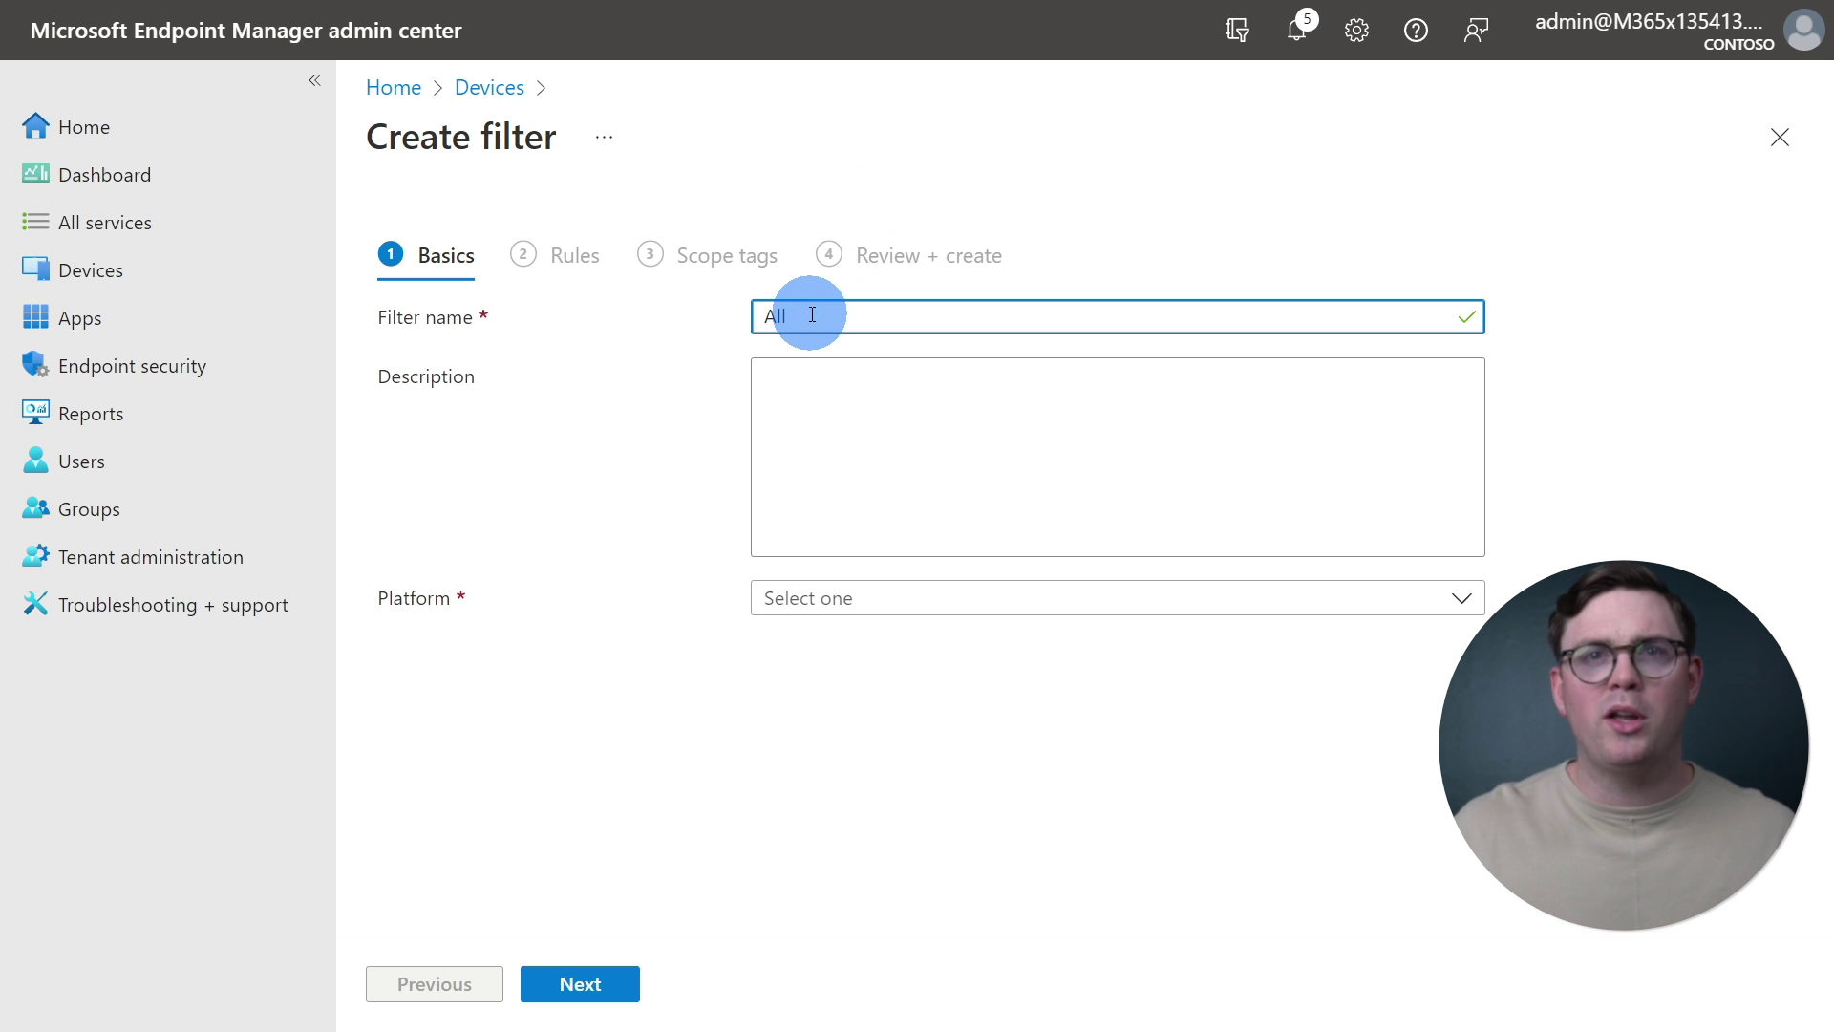
text(macOS)
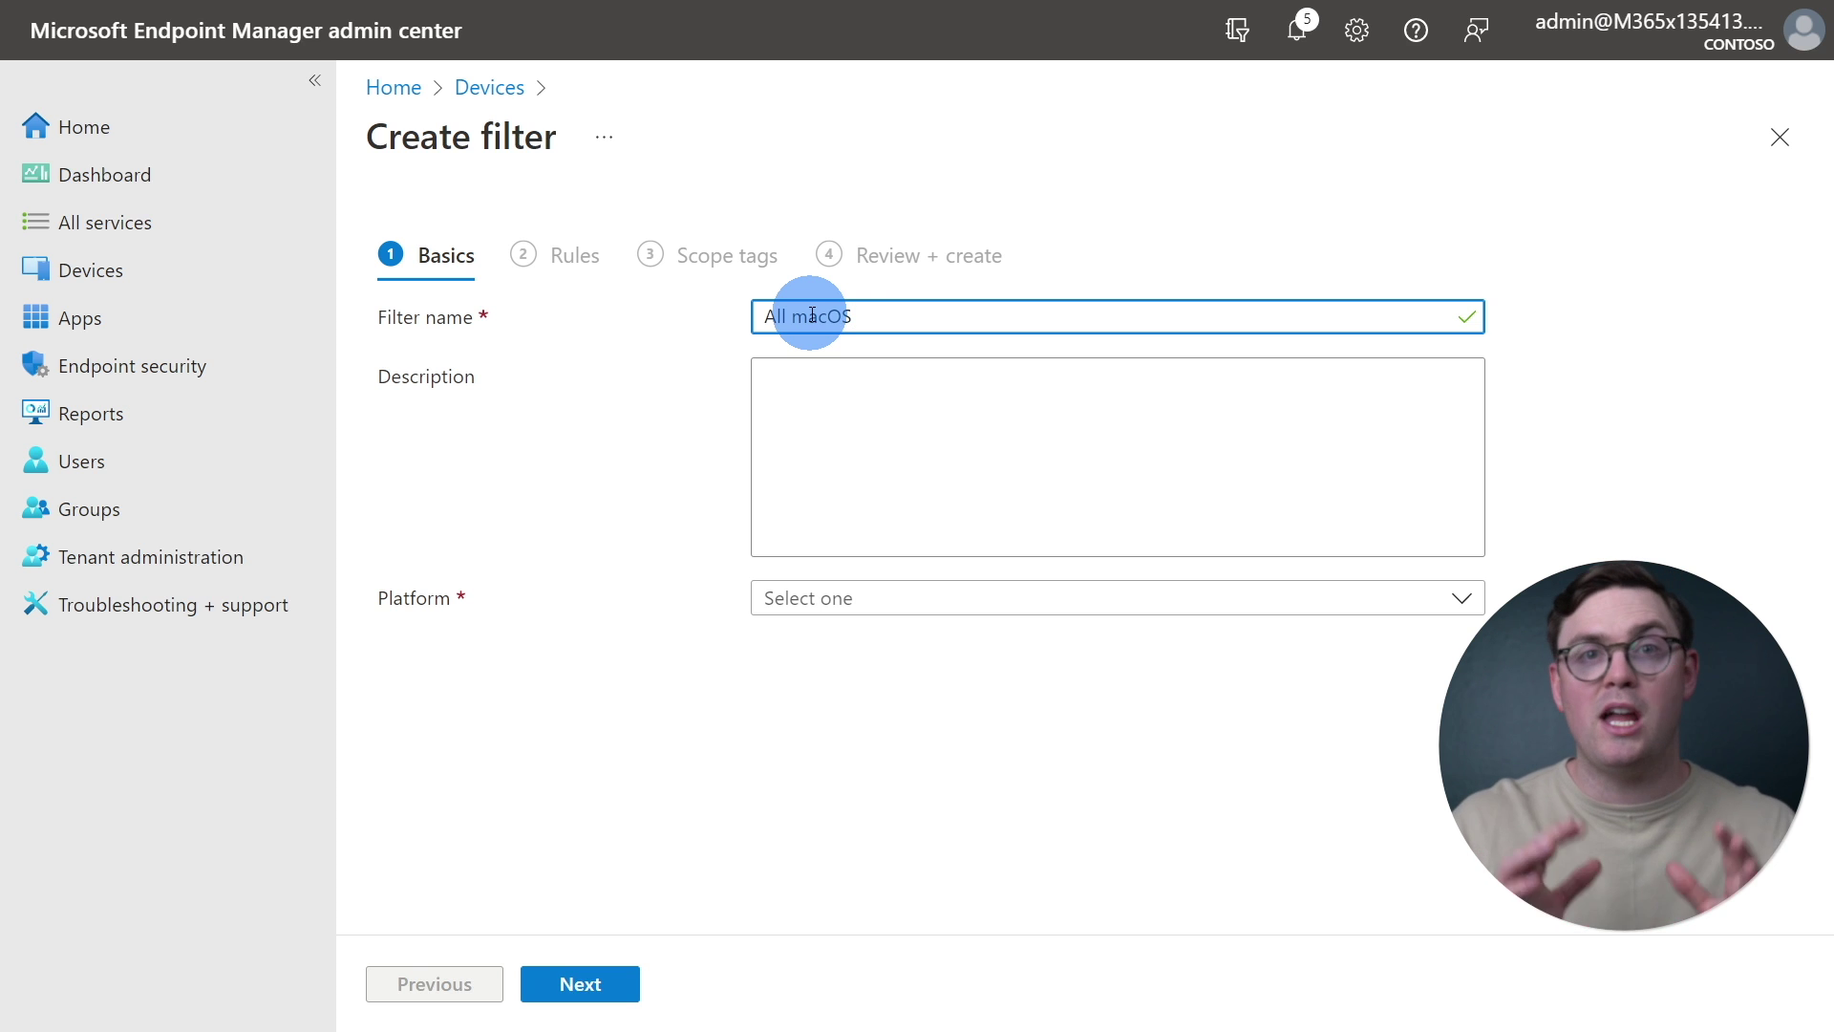
text( Devices)
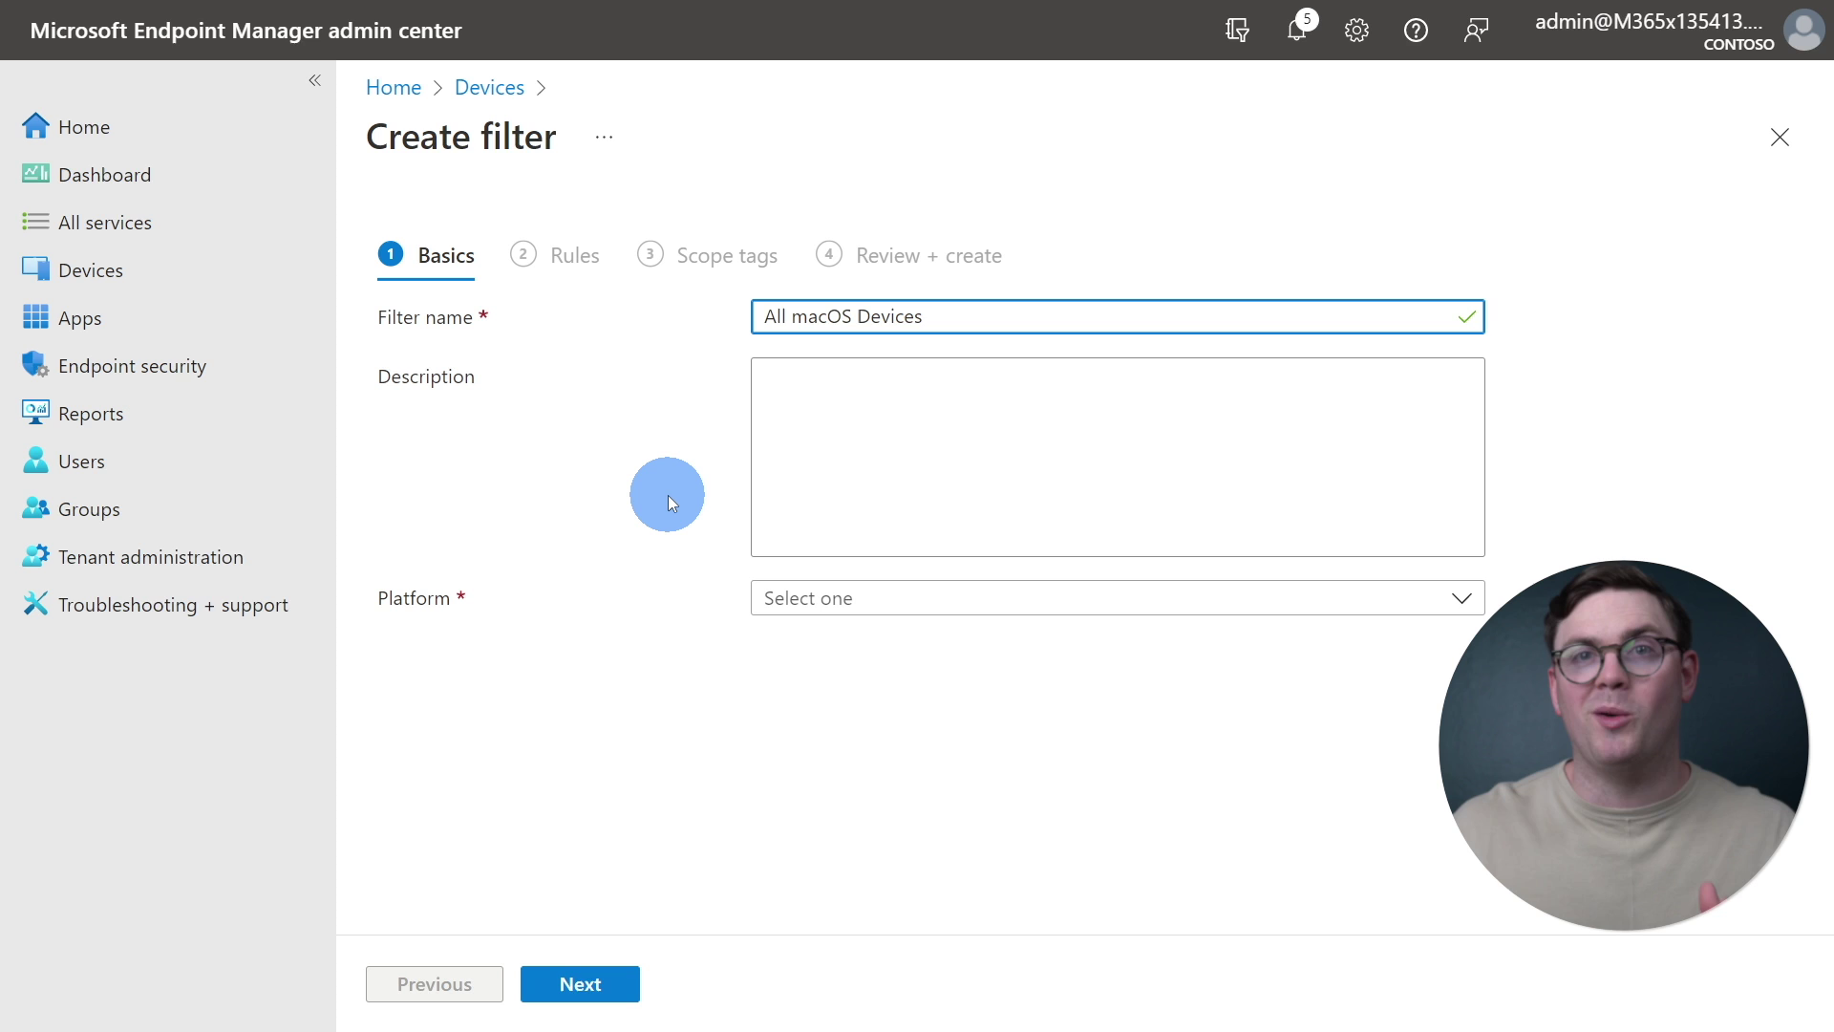
click(845, 602)
click(845, 782)
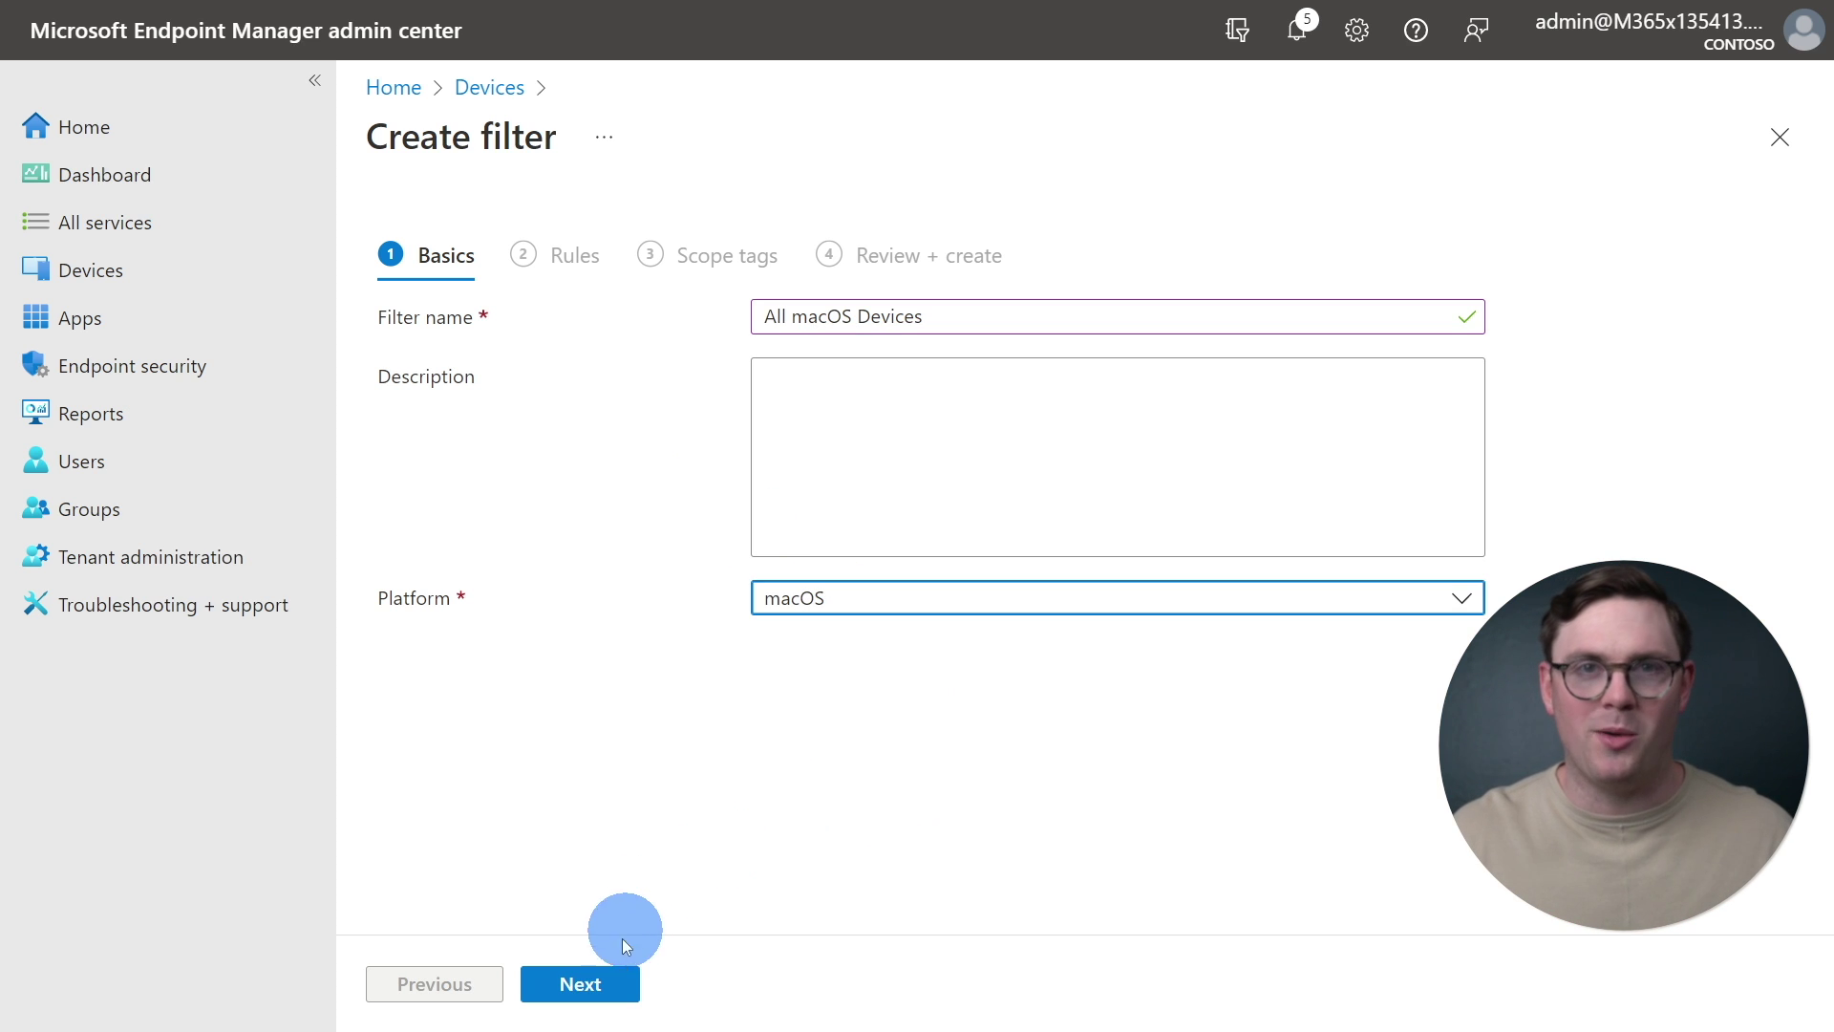
click(611, 994)
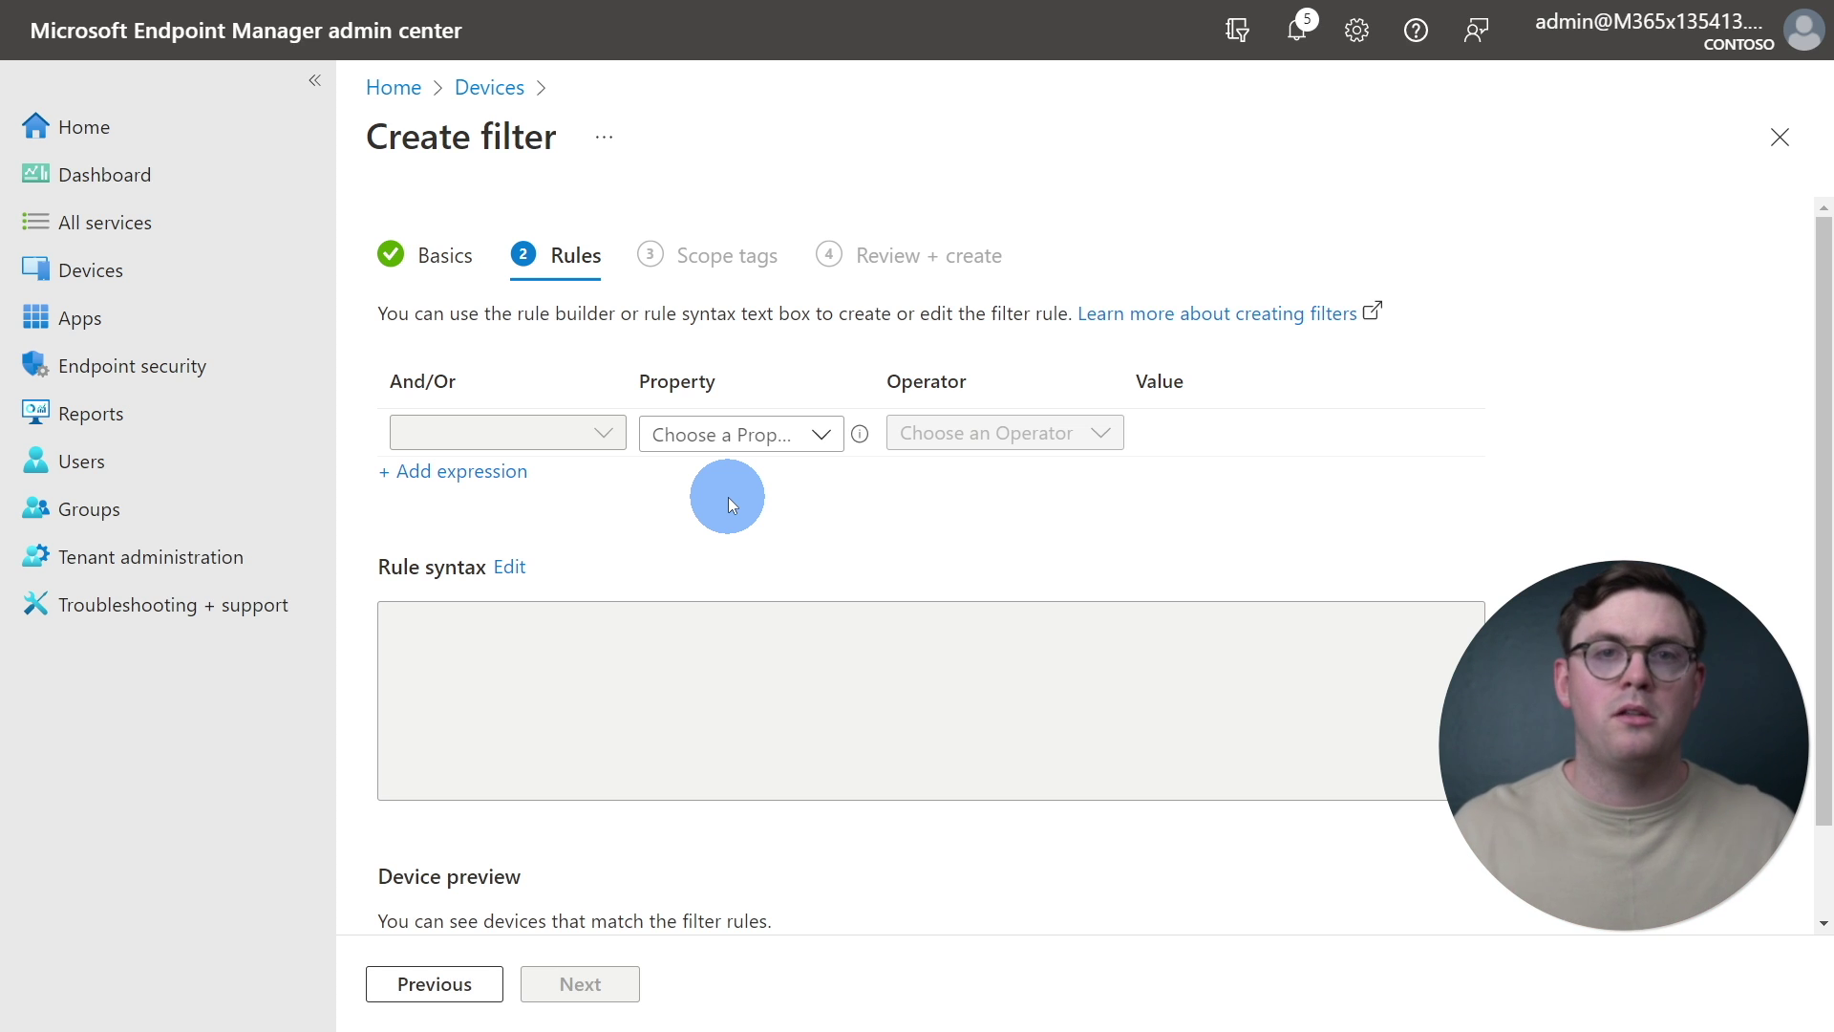
Step: Add the filter rule manufacturer Equals Apple
click(820, 439)
click(837, 527)
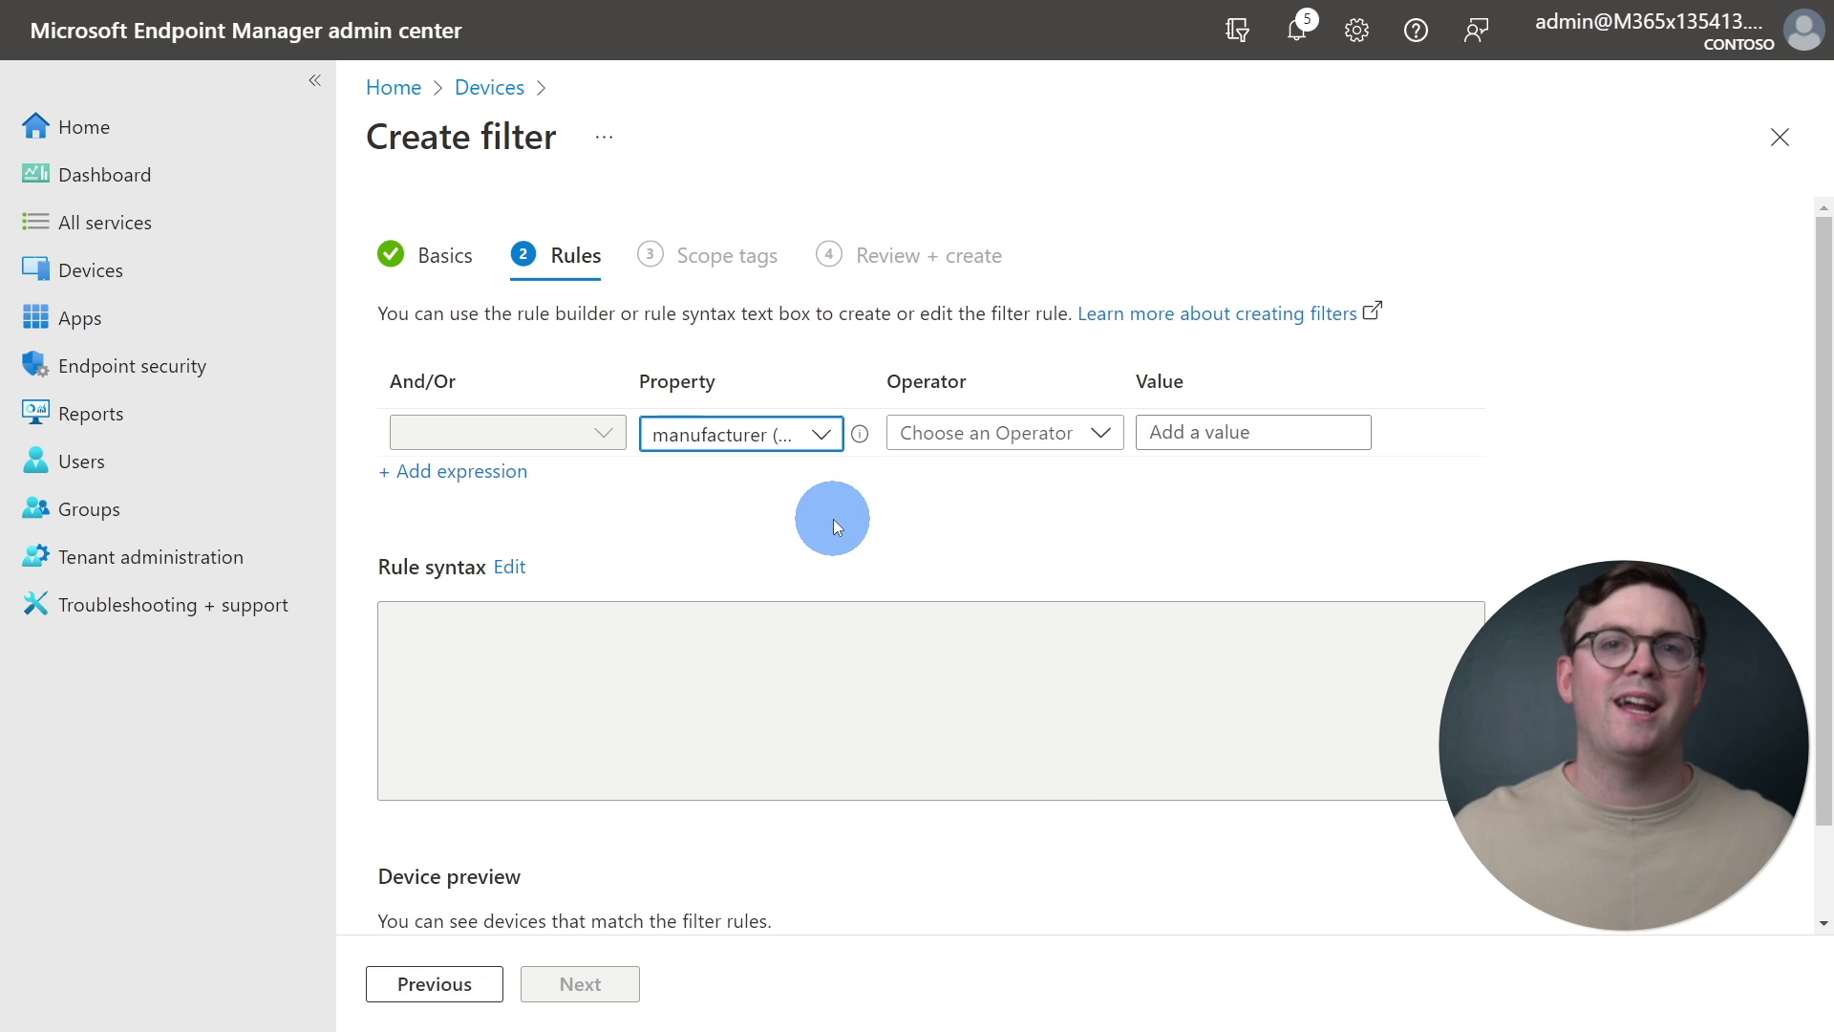
click(1011, 437)
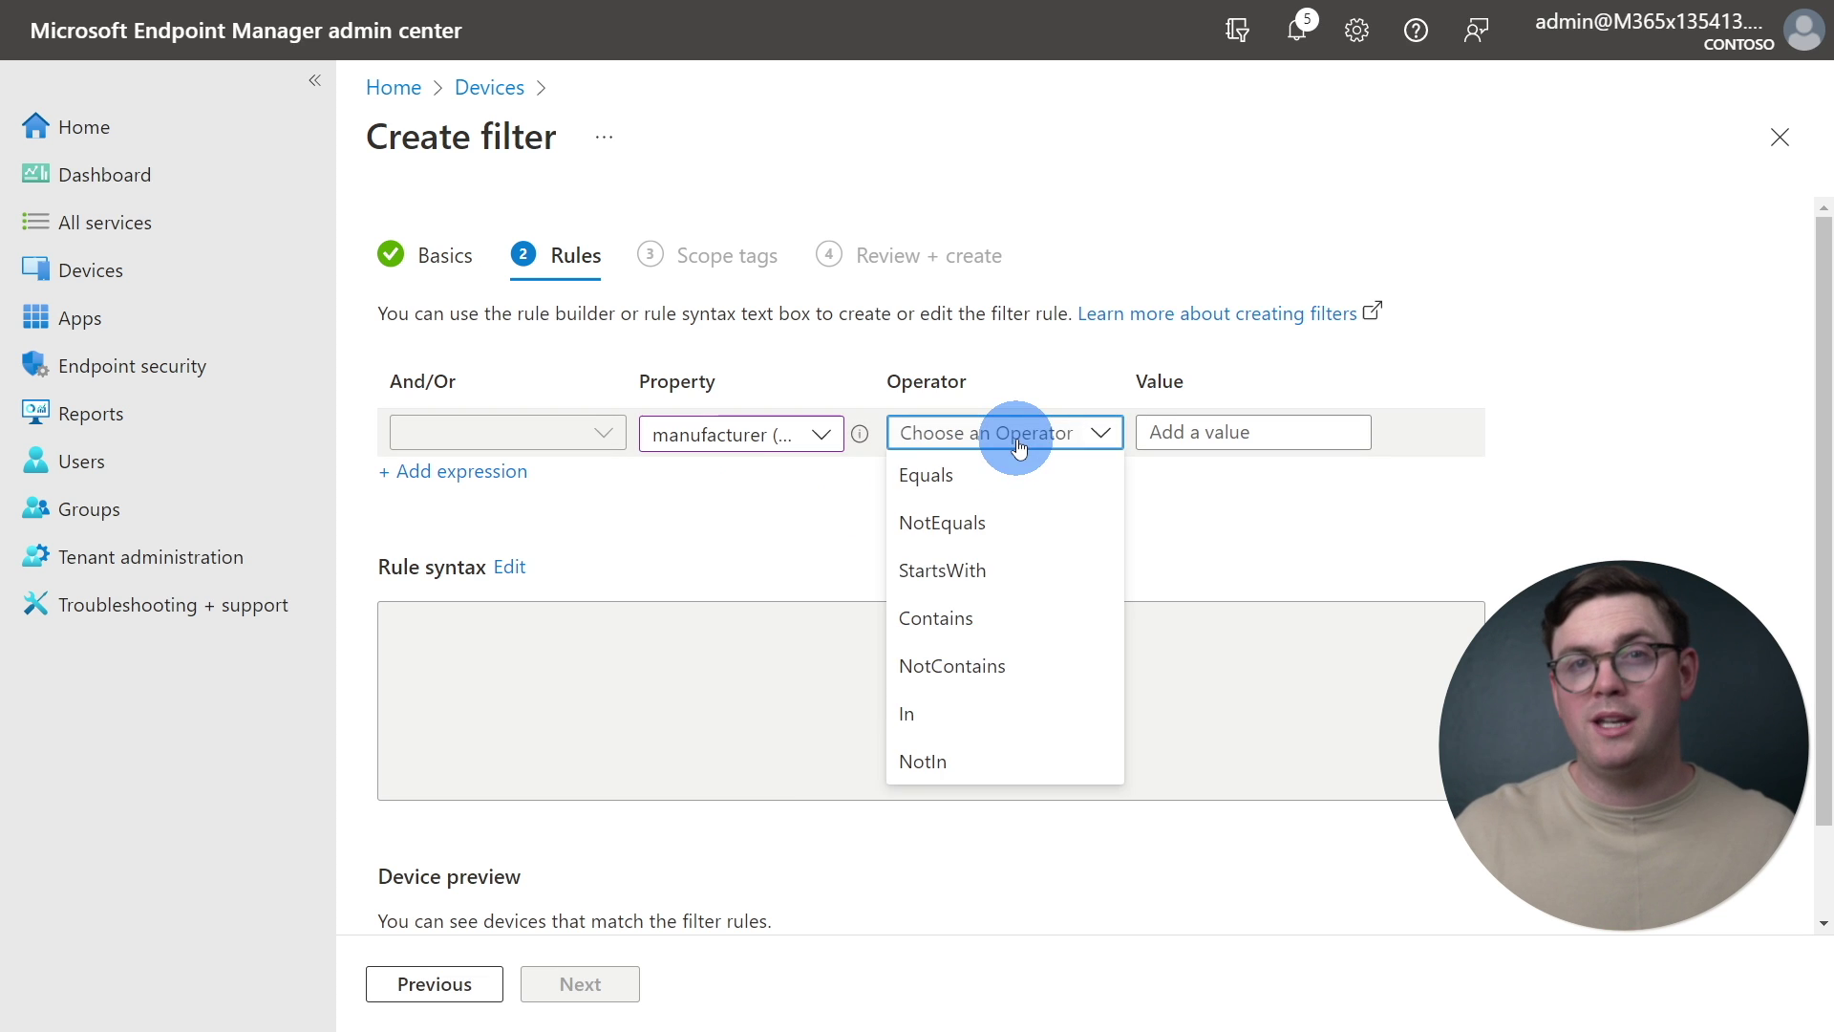
click(1008, 492)
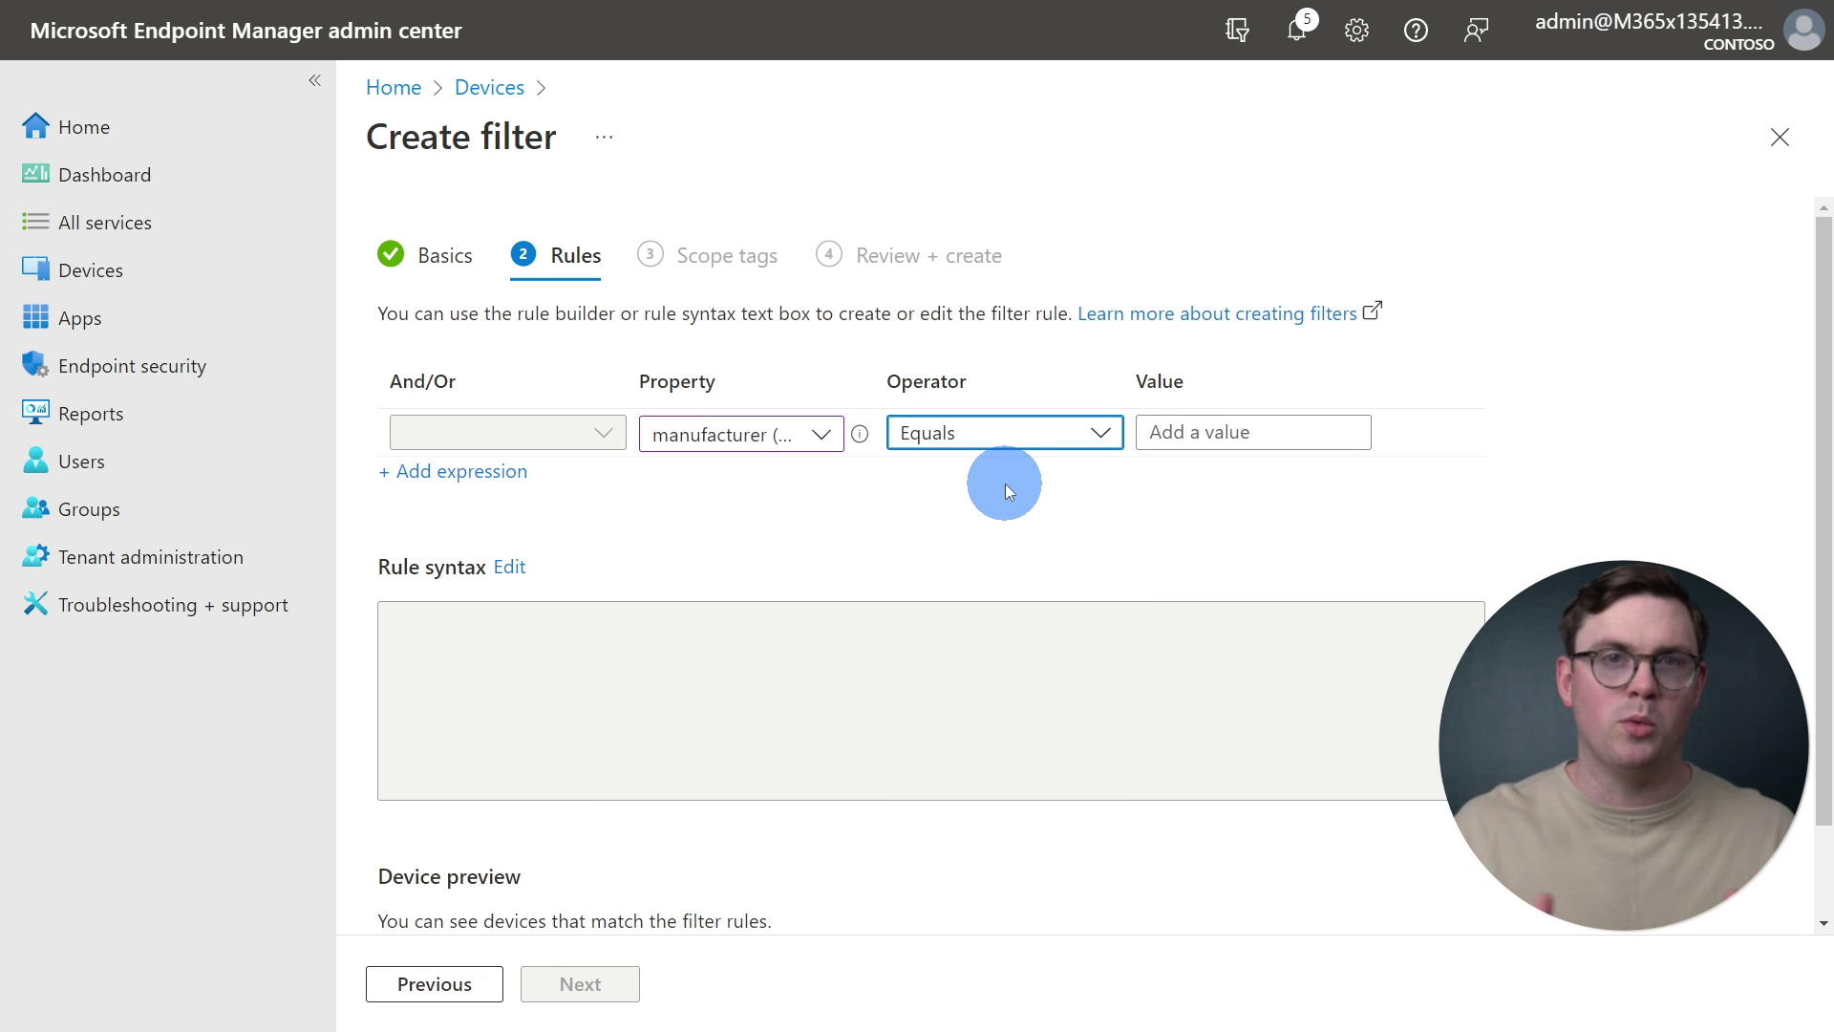
click(1187, 432)
text(Apple)
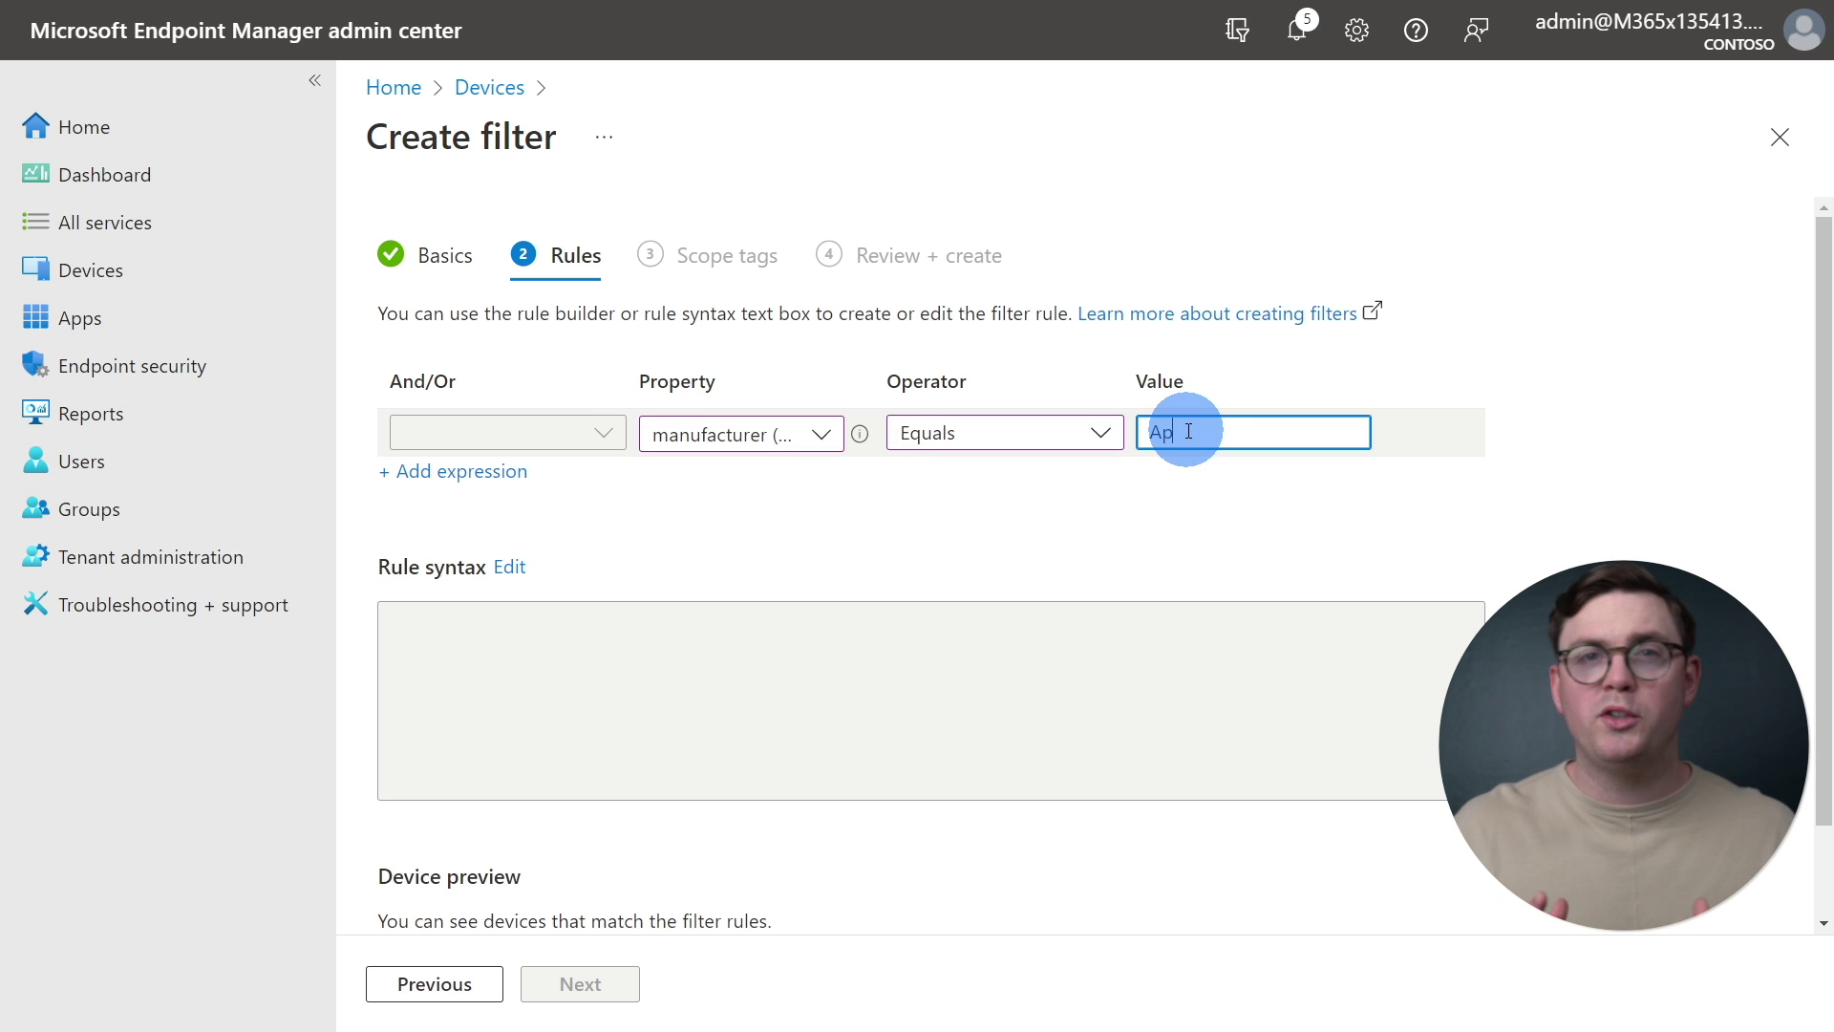
click(1232, 663)
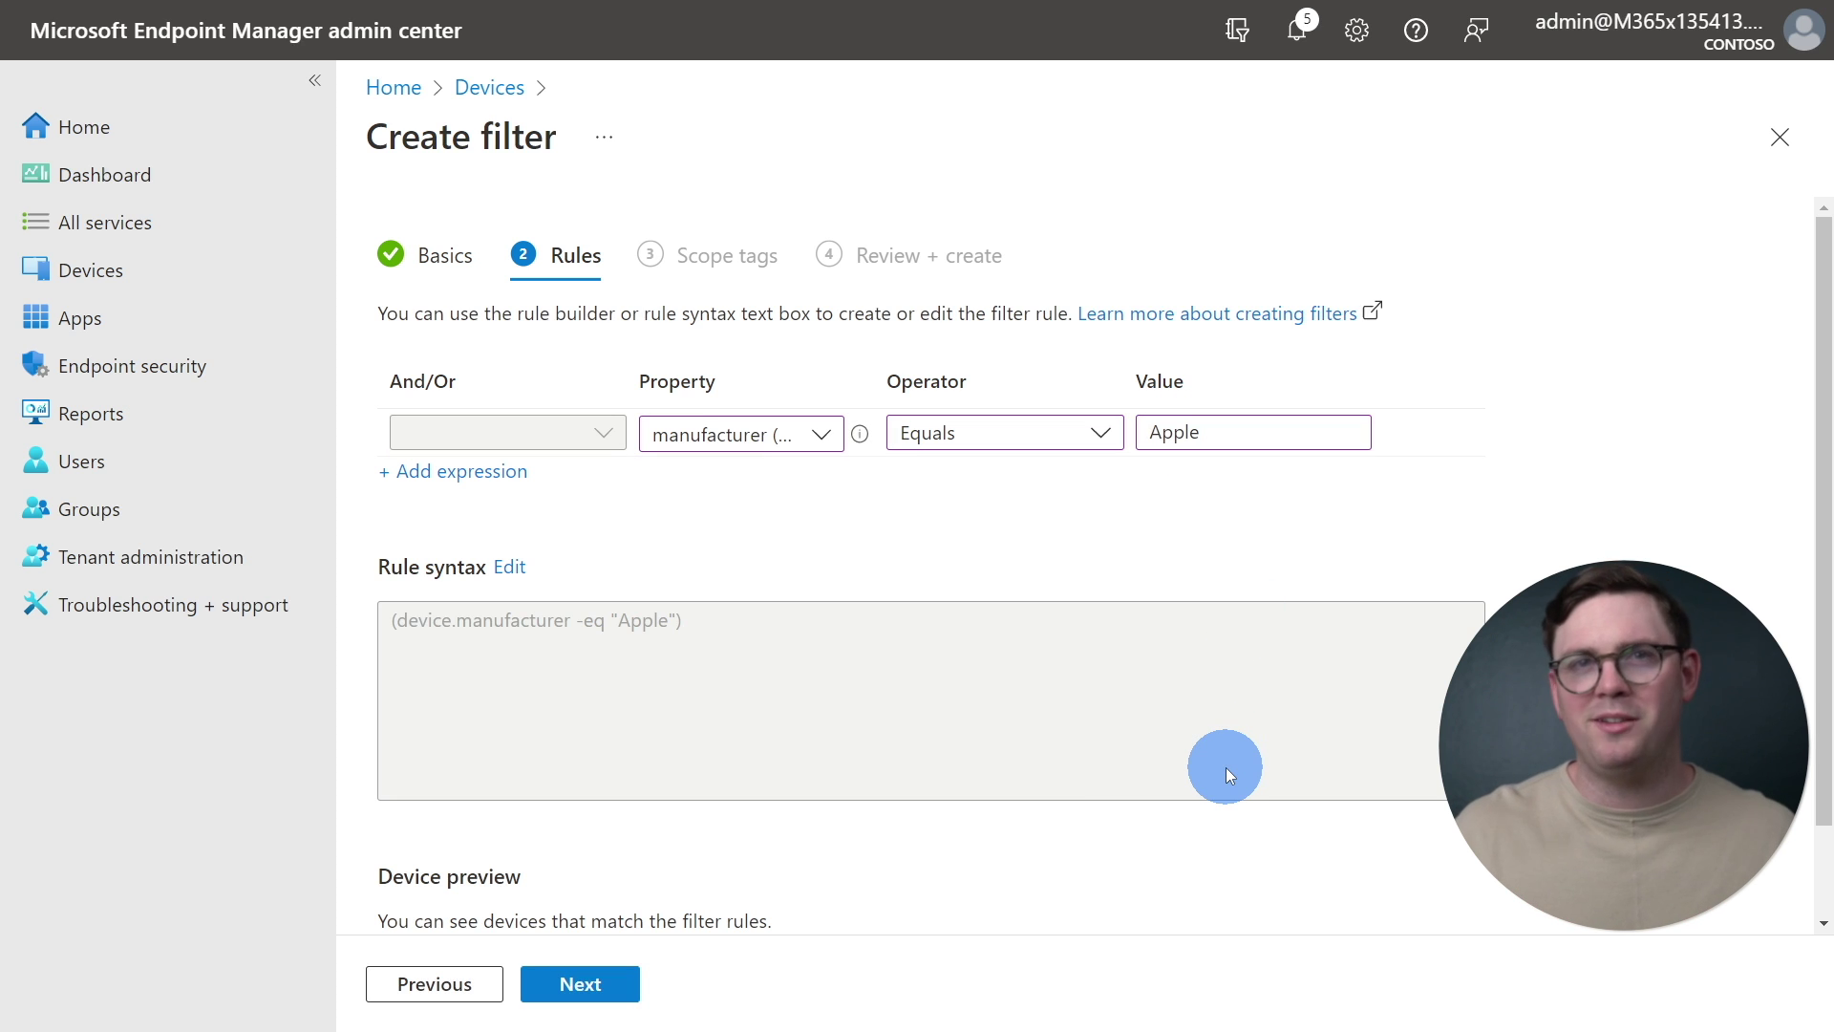
Step: Preview the matching devices, confirm the one MacBook Air, and close the preview
scroll(1225, 766, down, 2)
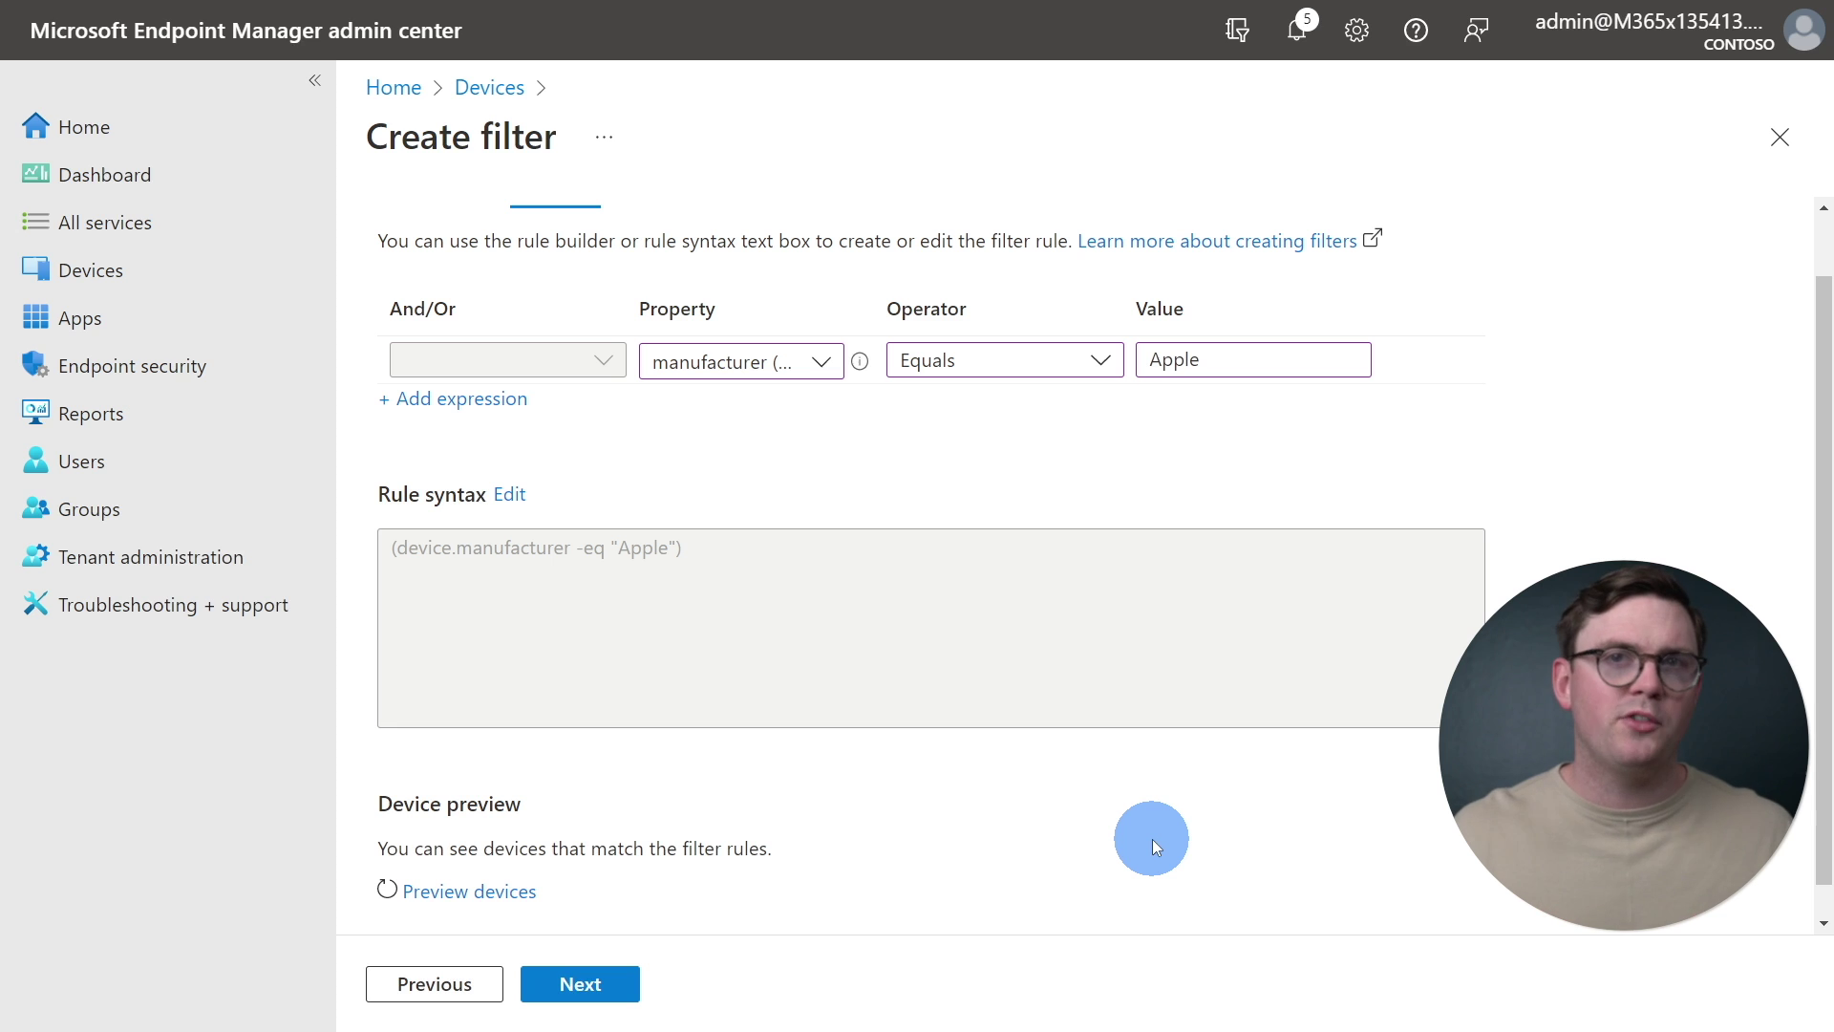
click(514, 902)
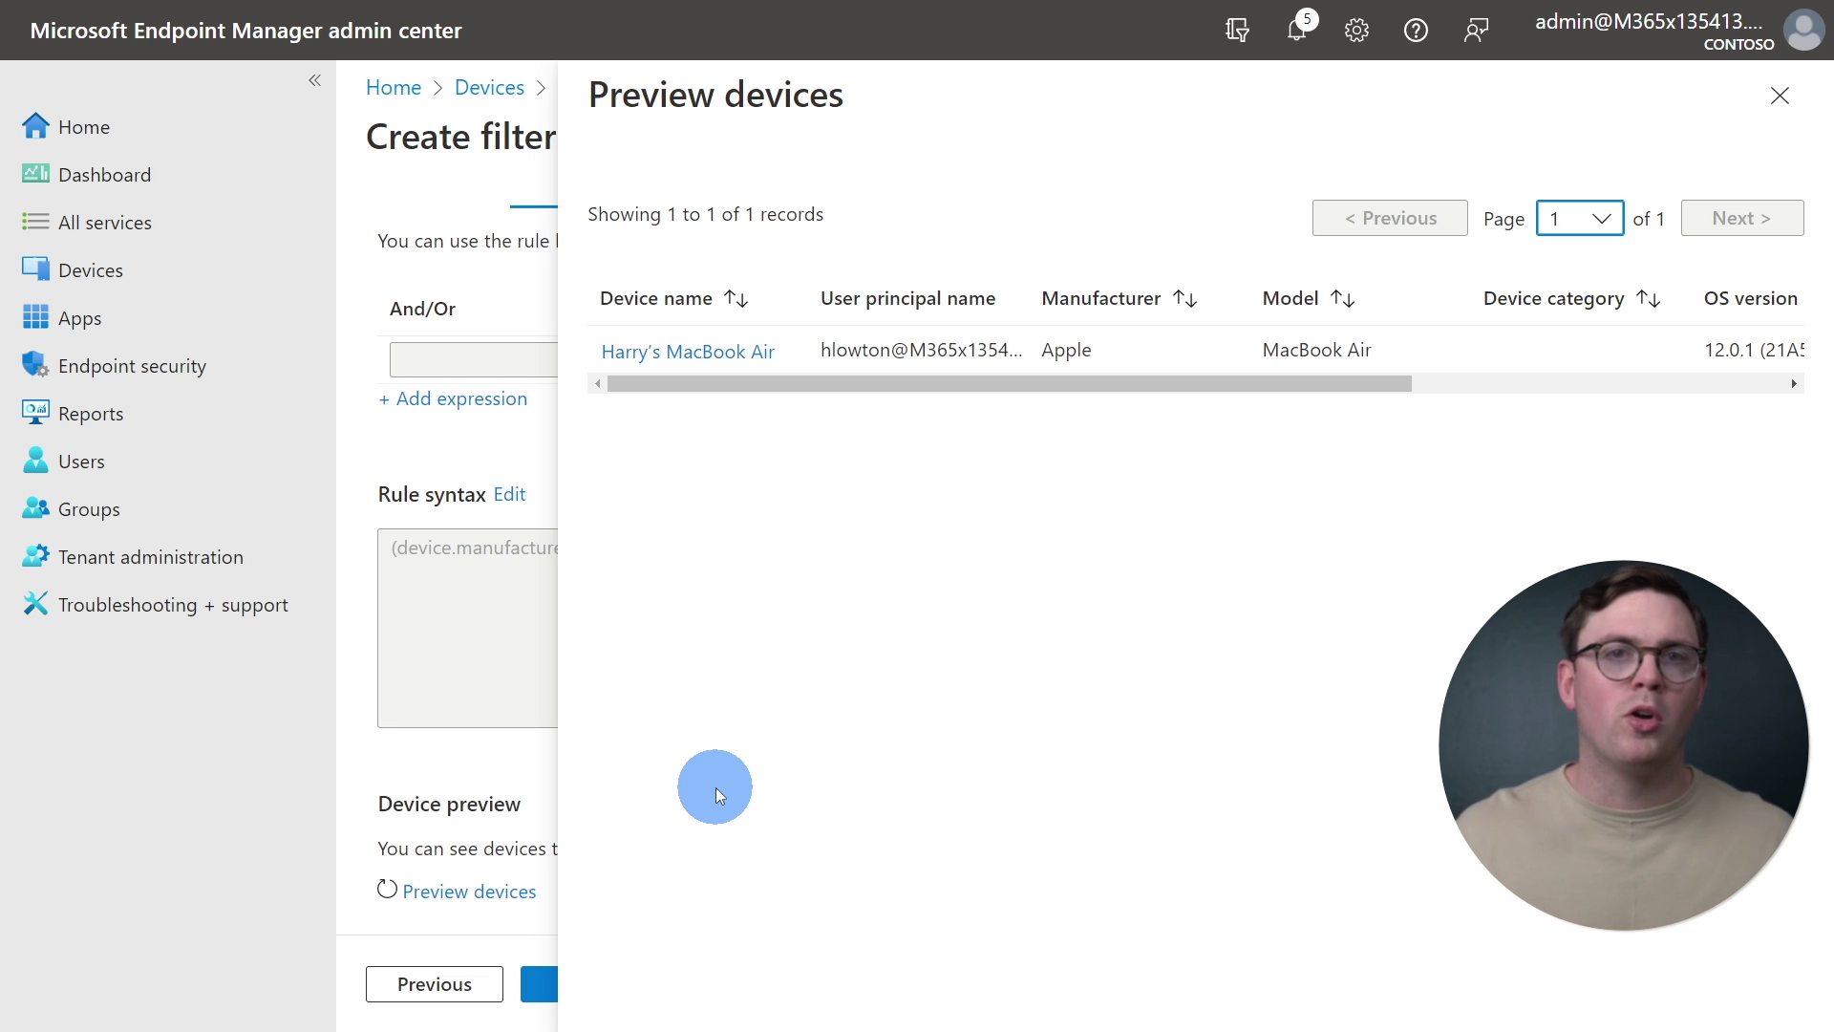
click(1789, 100)
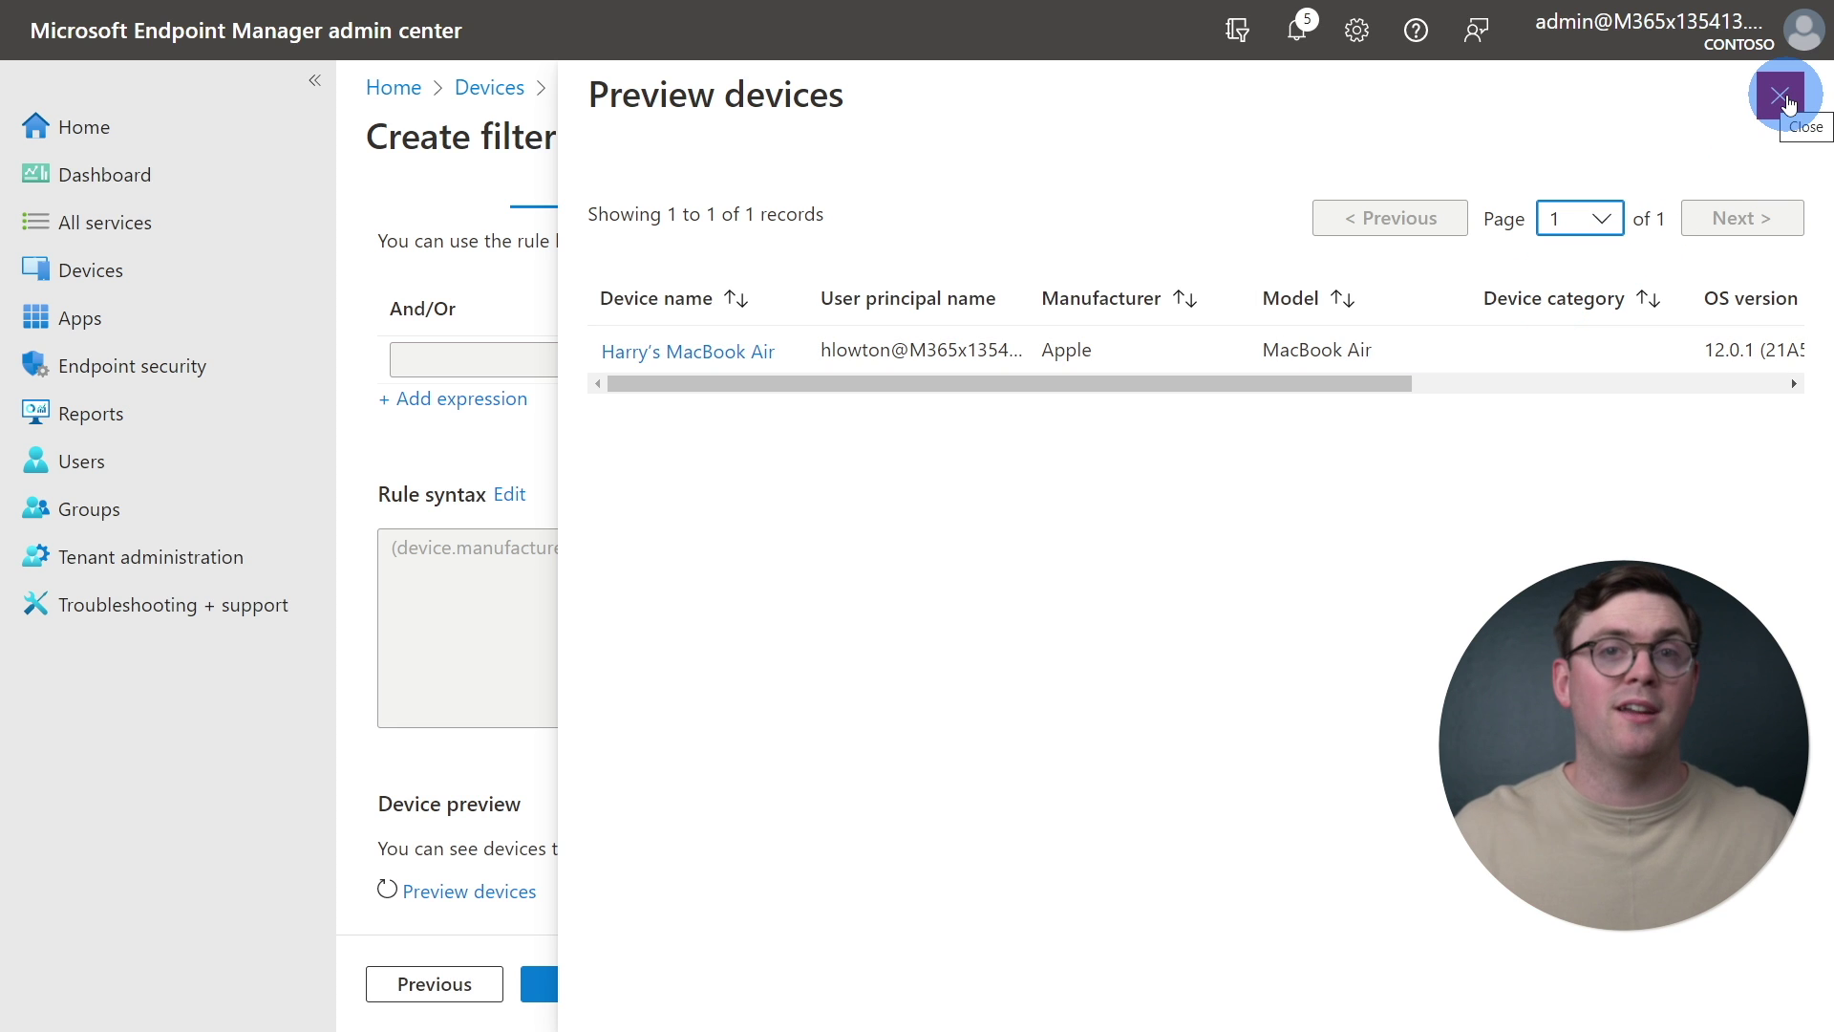
click(1789, 101)
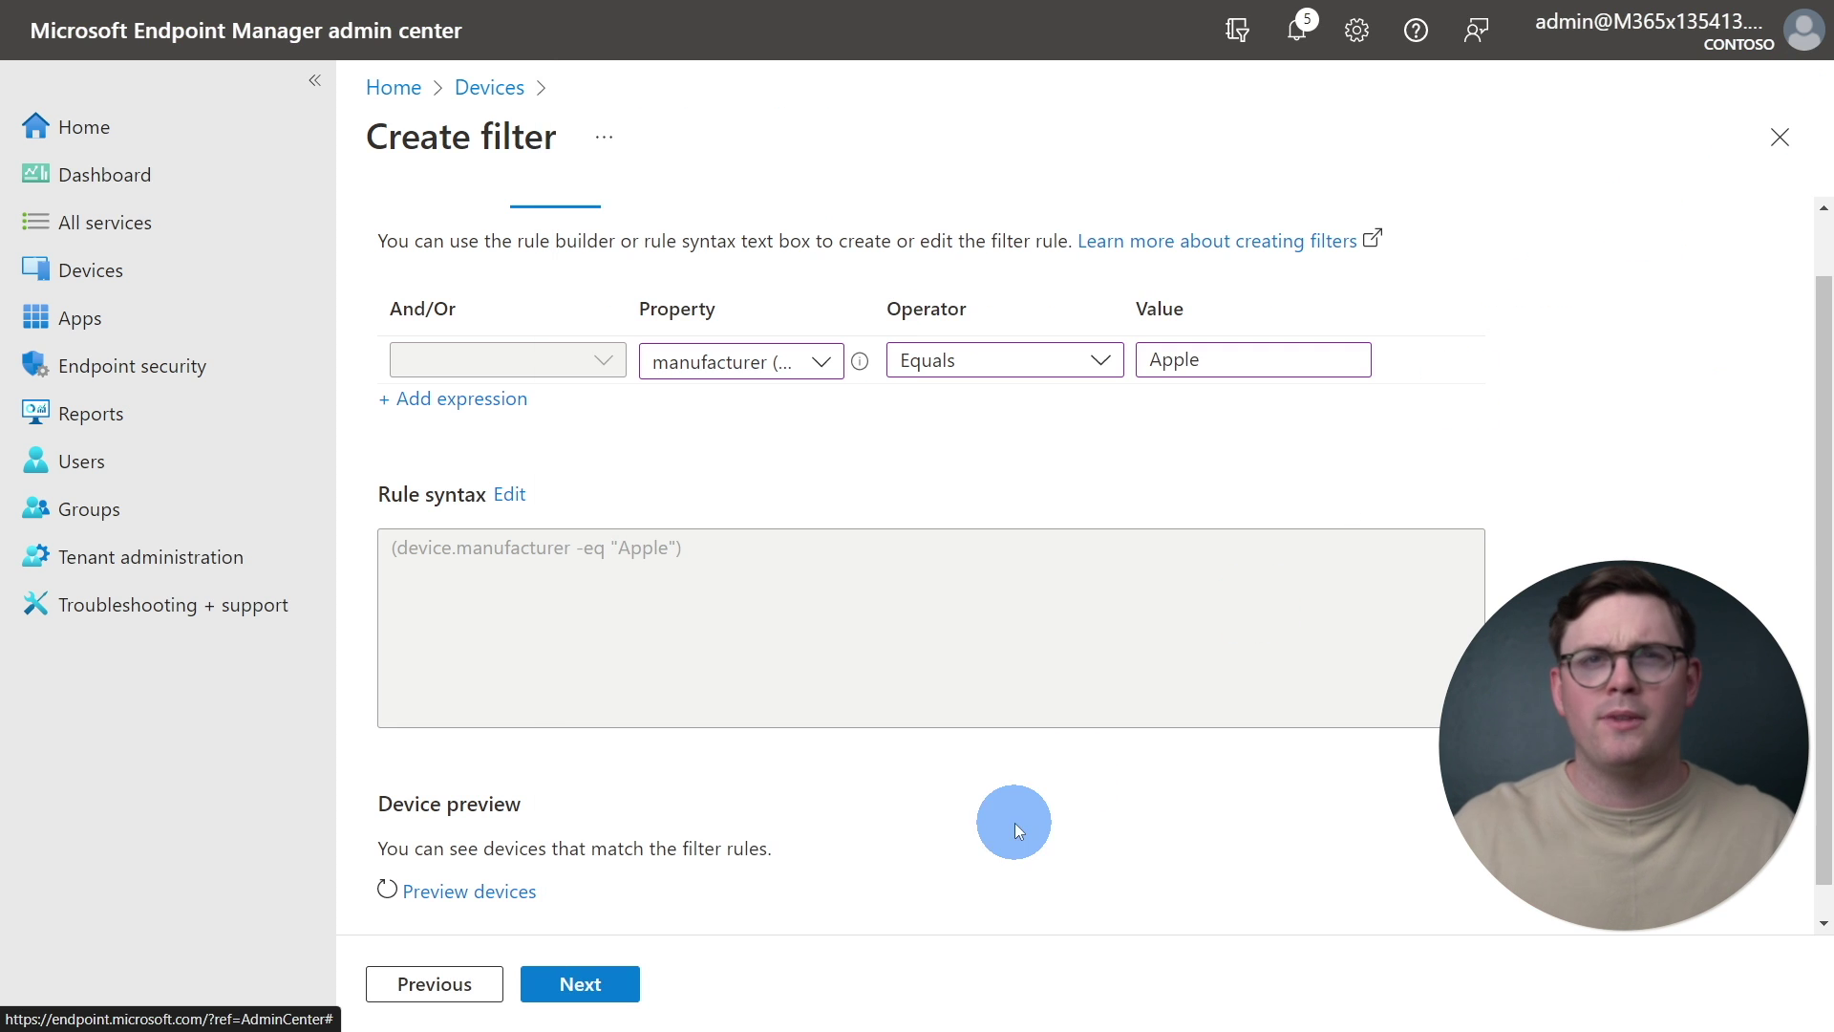
Step: Skip scope tags, review the summary, and create the All macOS Devices filter
click(583, 994)
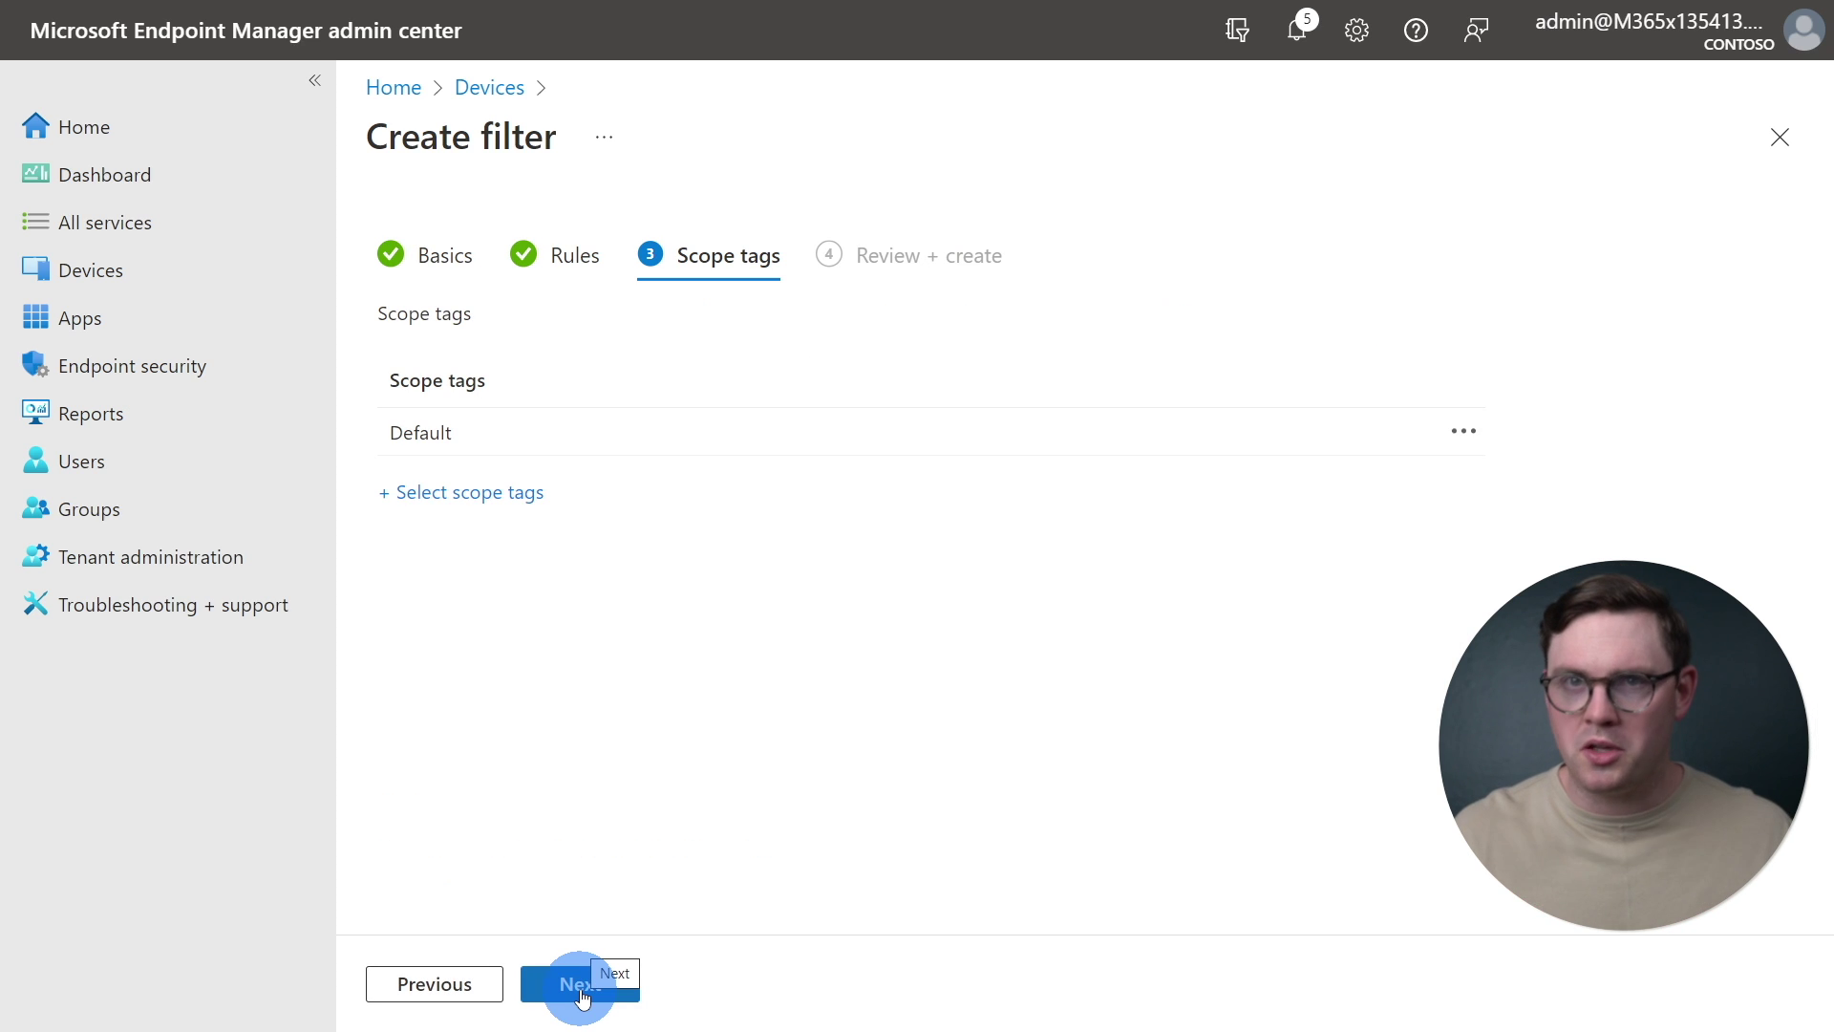
click(583, 994)
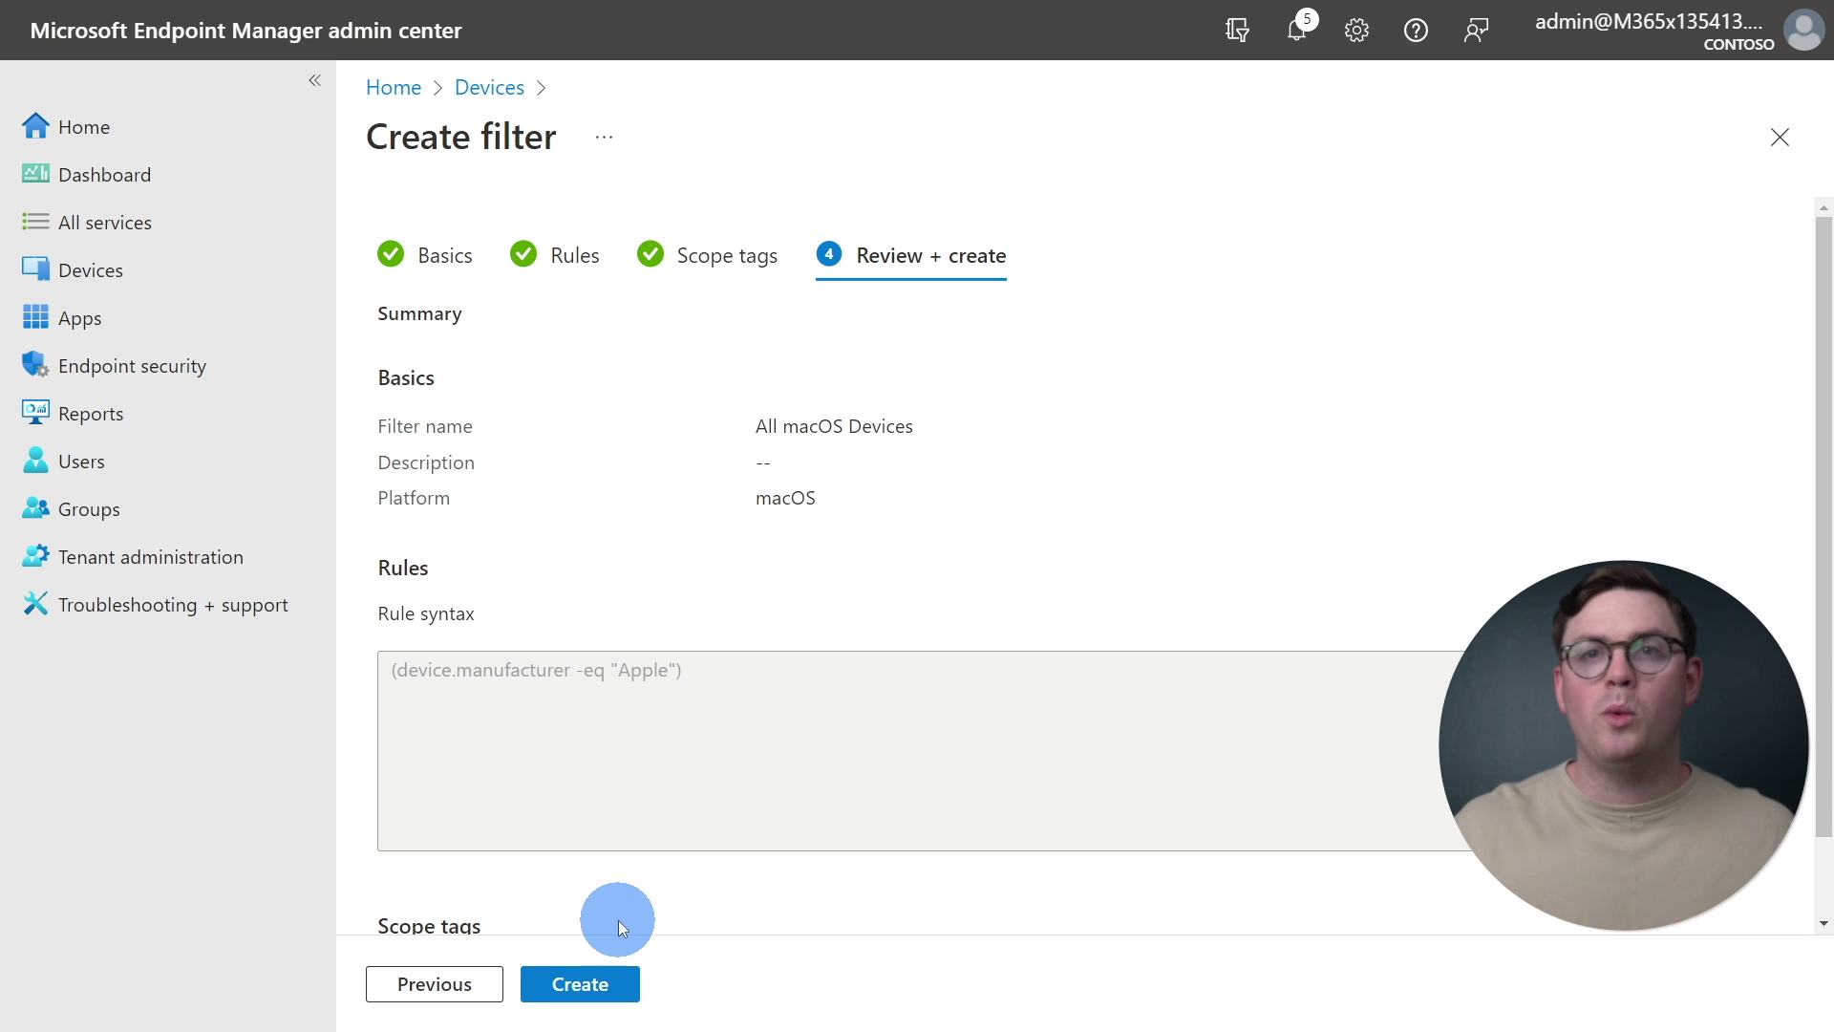
scroll(617, 920, down, 1)
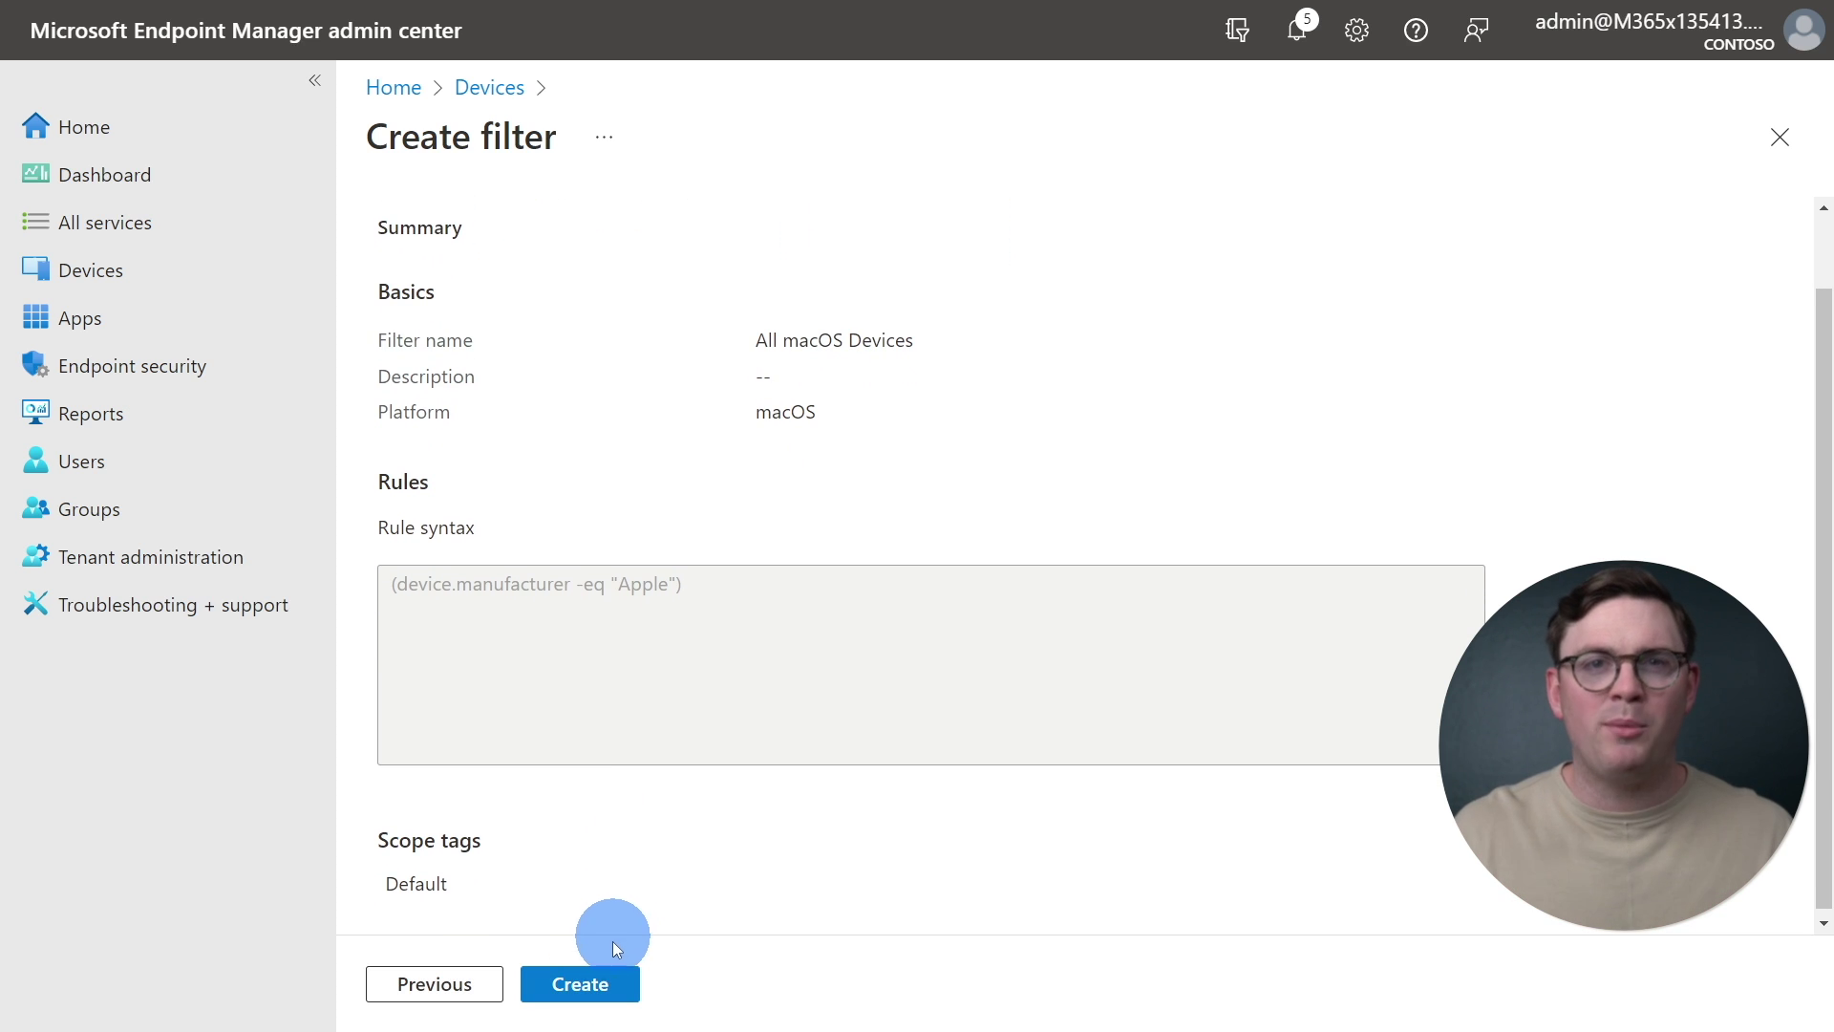
click(613, 999)
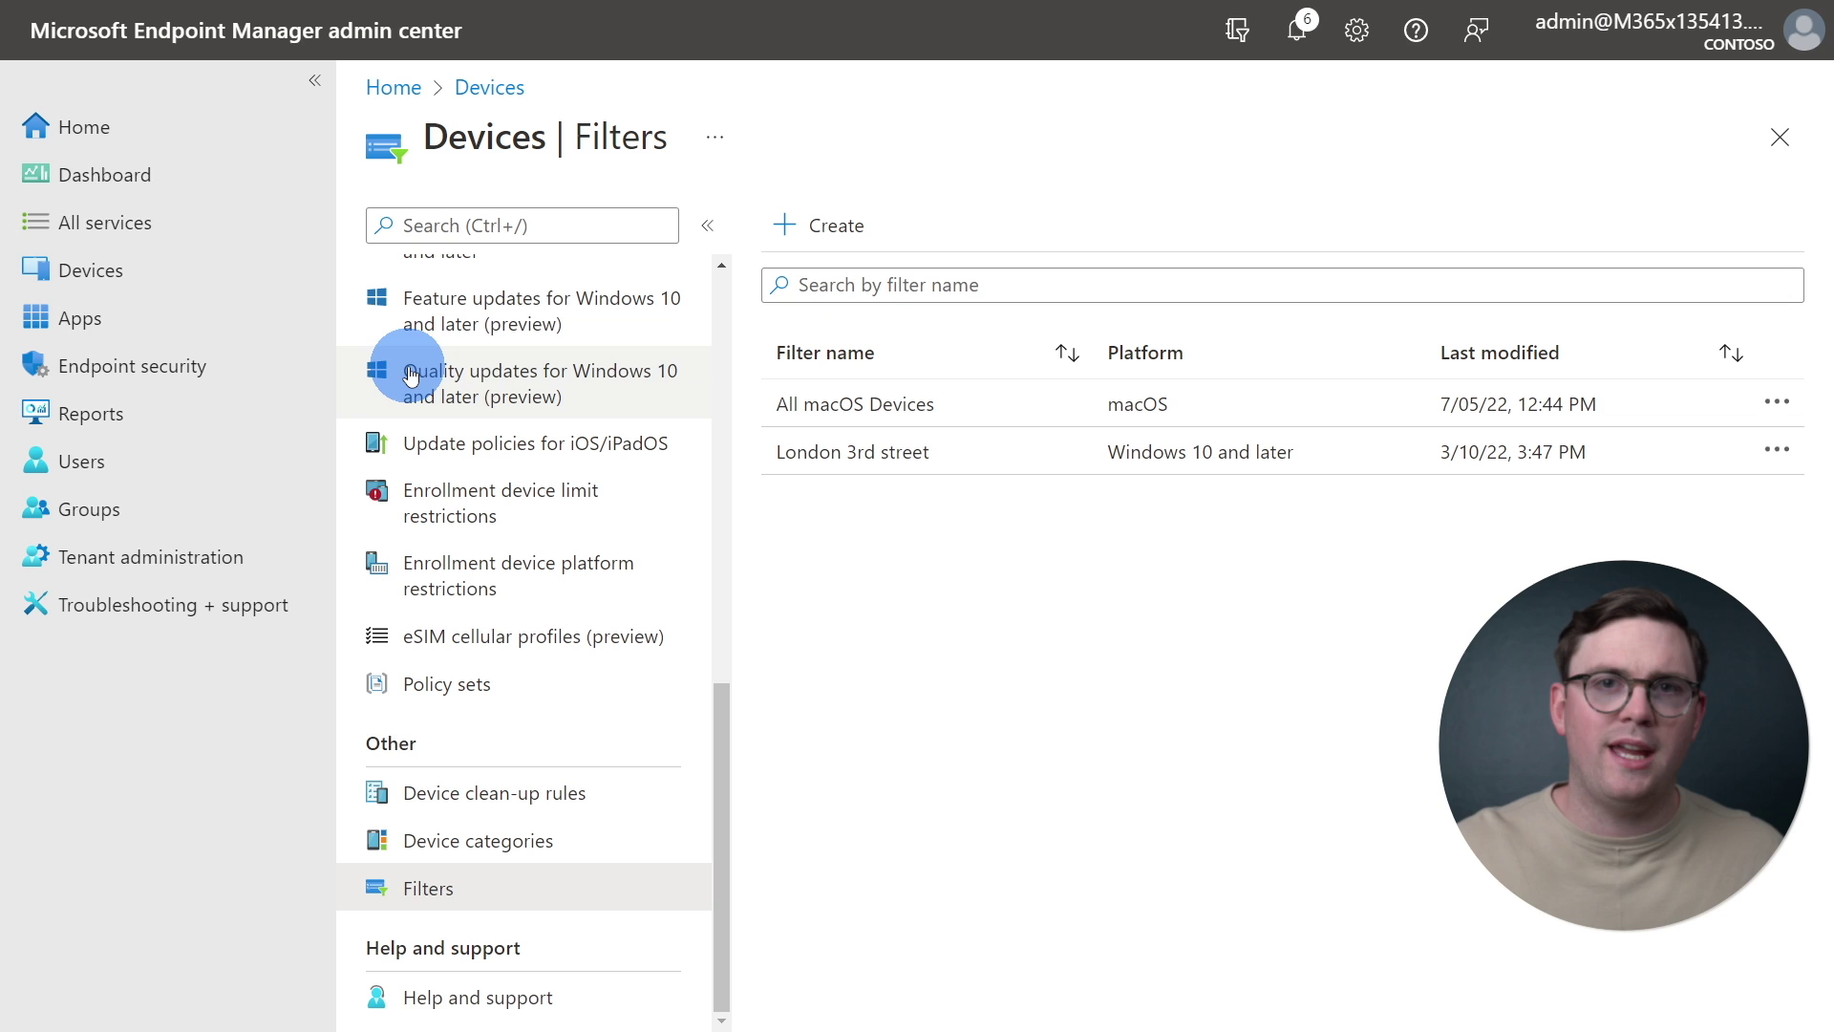
Step: Add a macOS app of type Microsoft Edge, version 77 and later
click(203, 320)
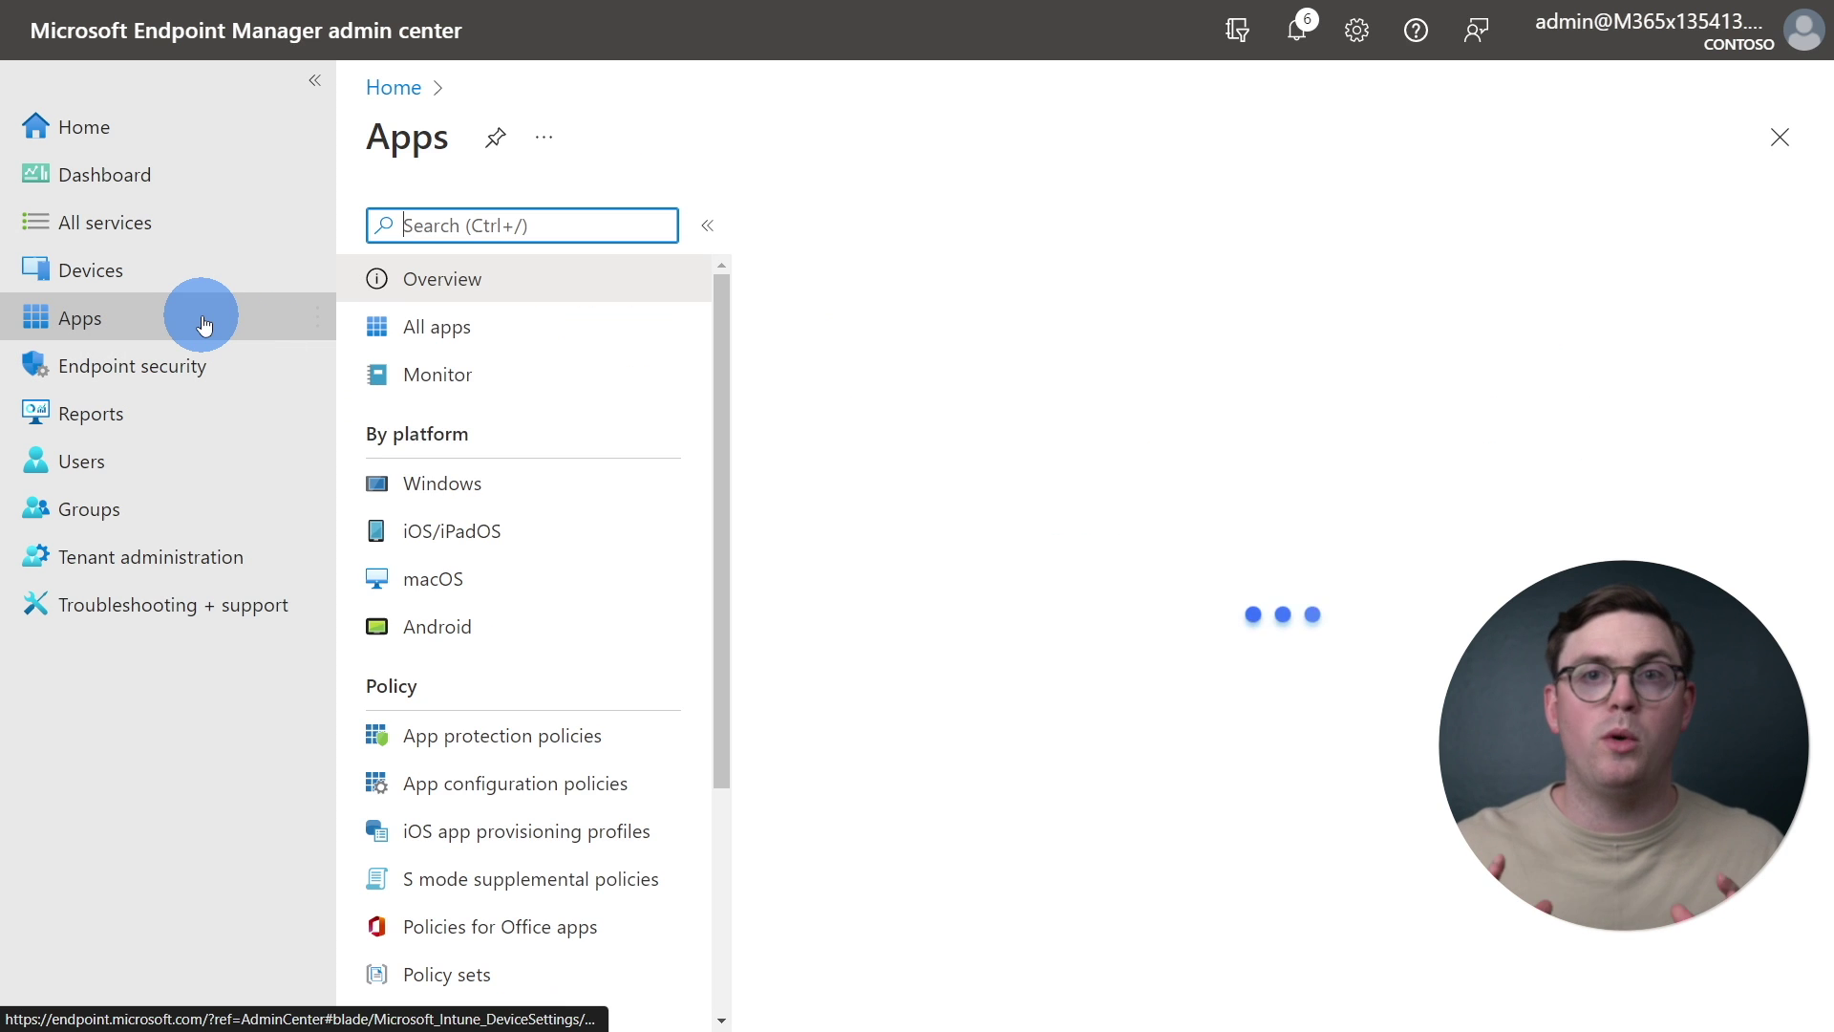
click(535, 585)
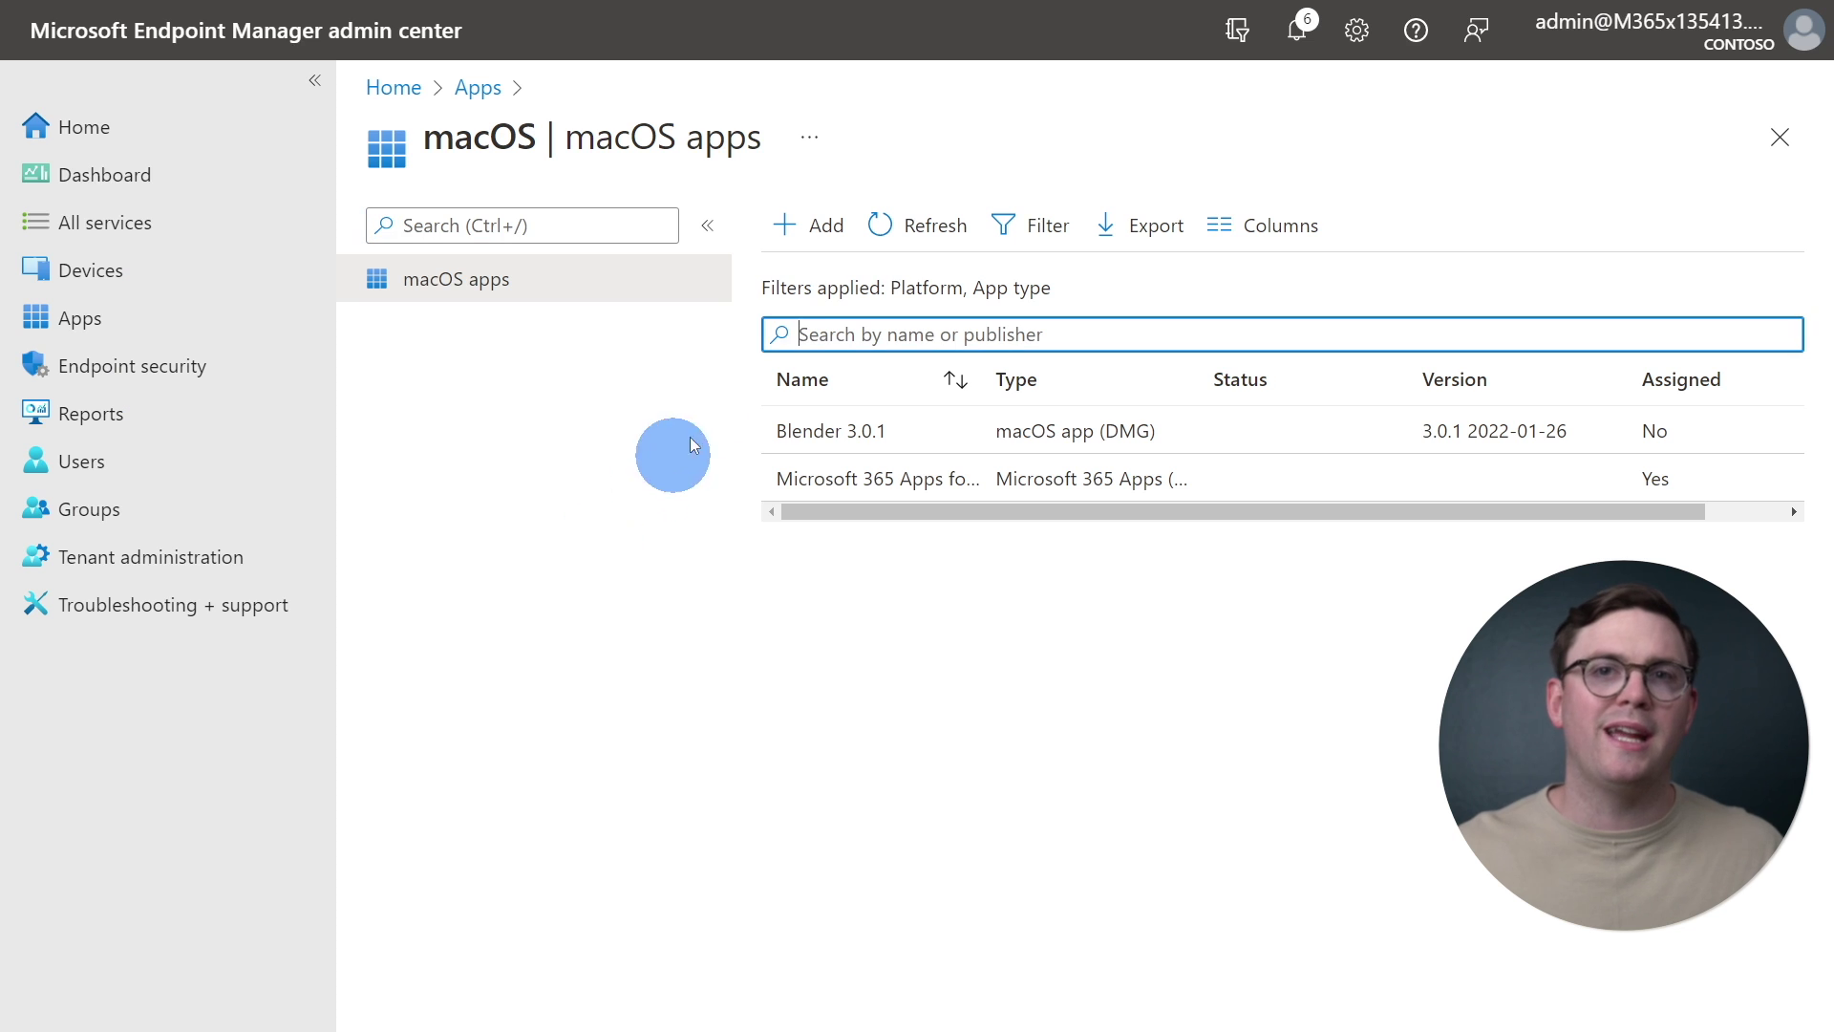
click(801, 225)
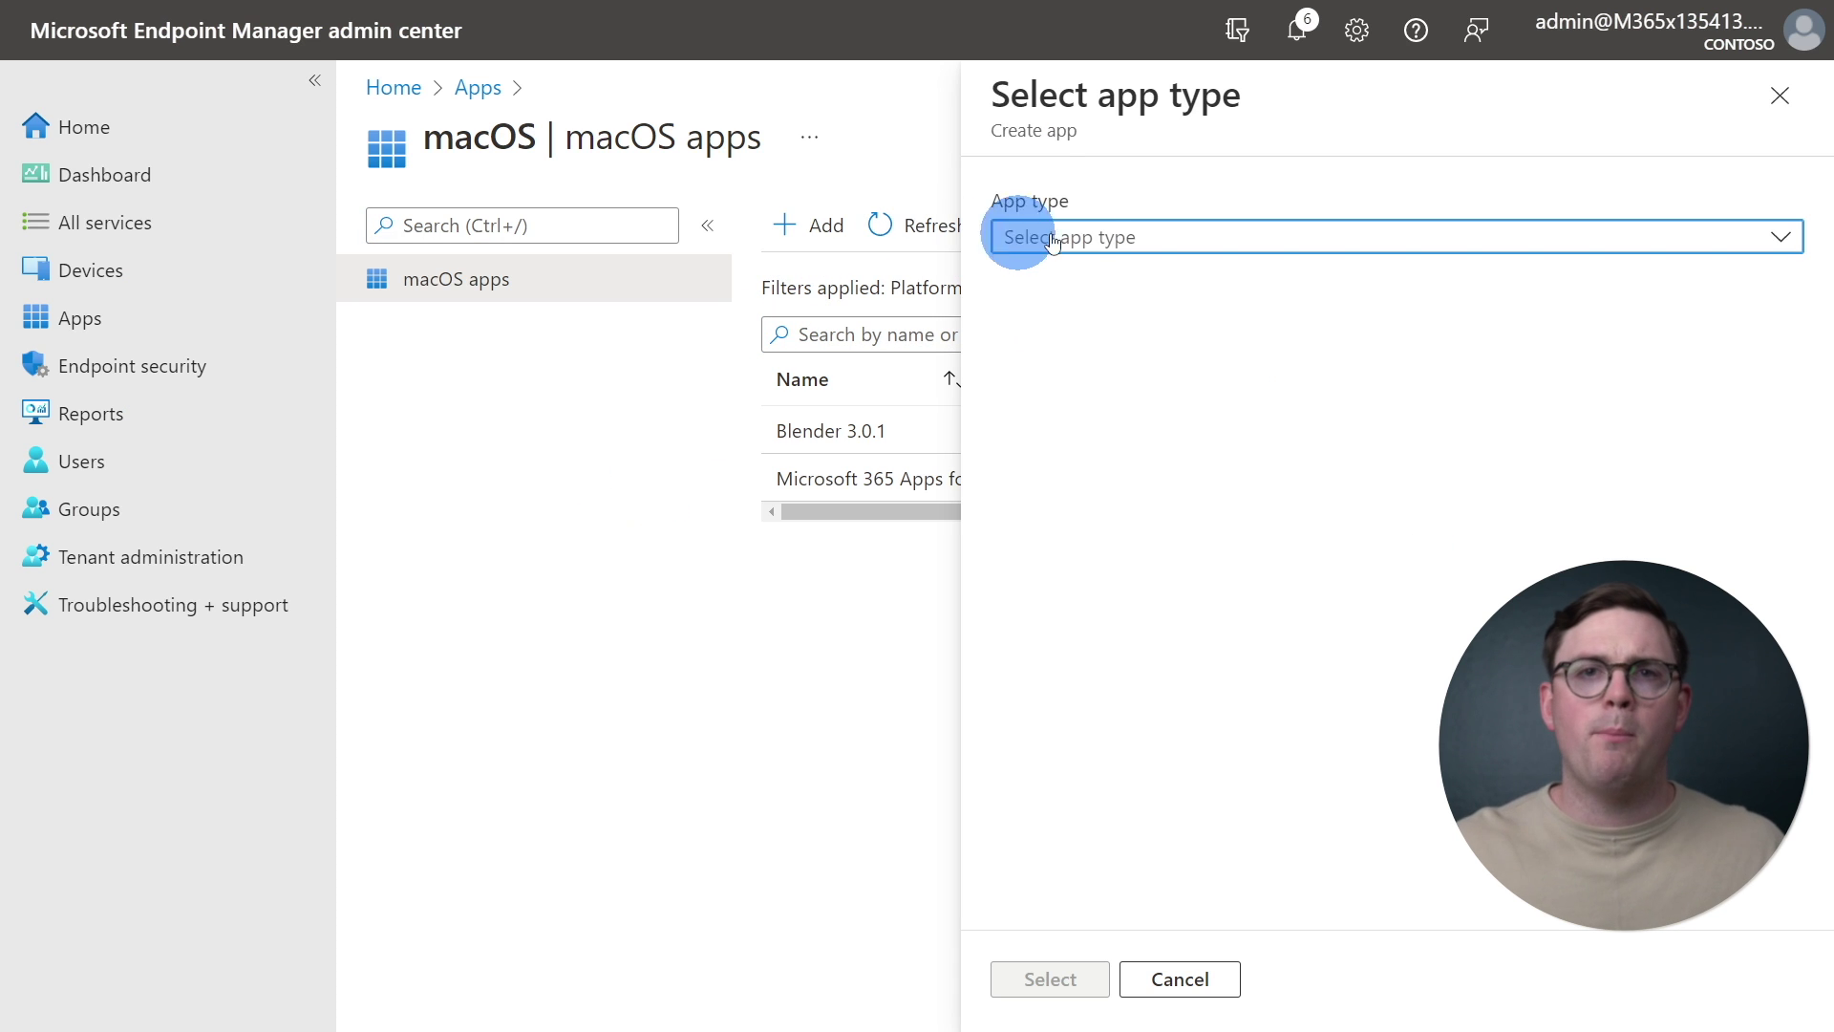
click(1118, 247)
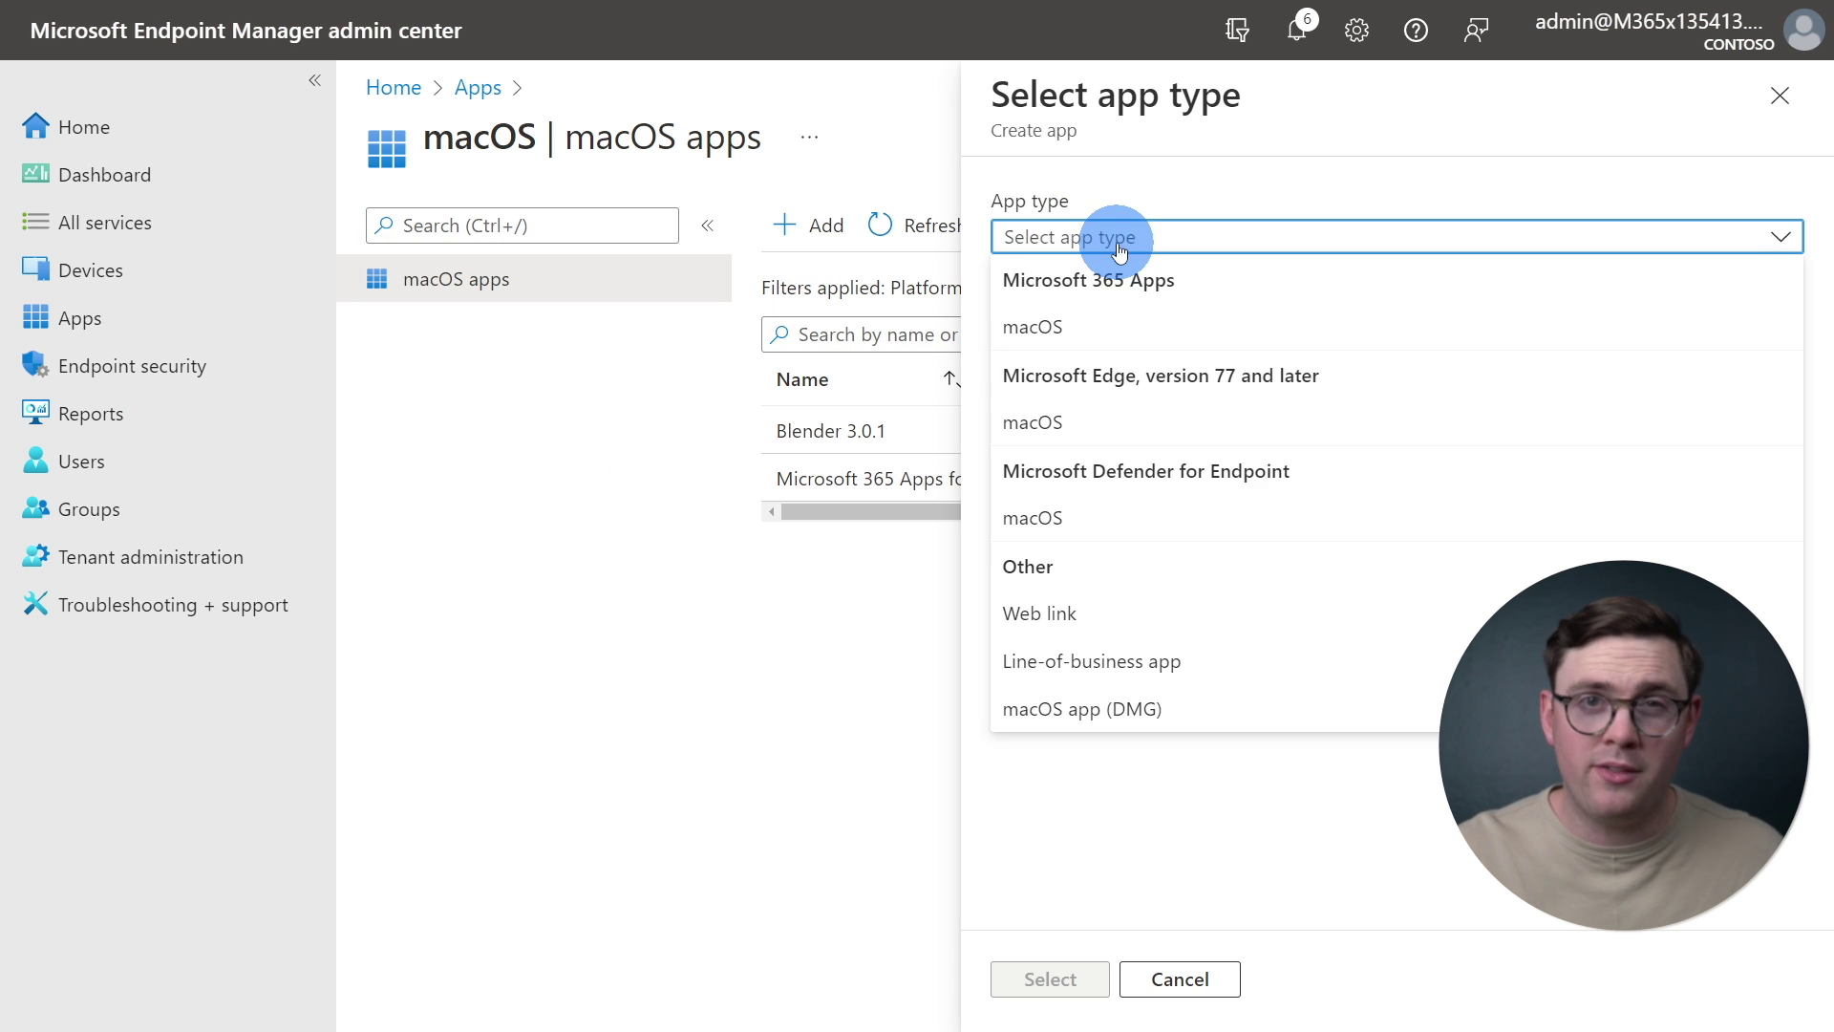
click(1099, 425)
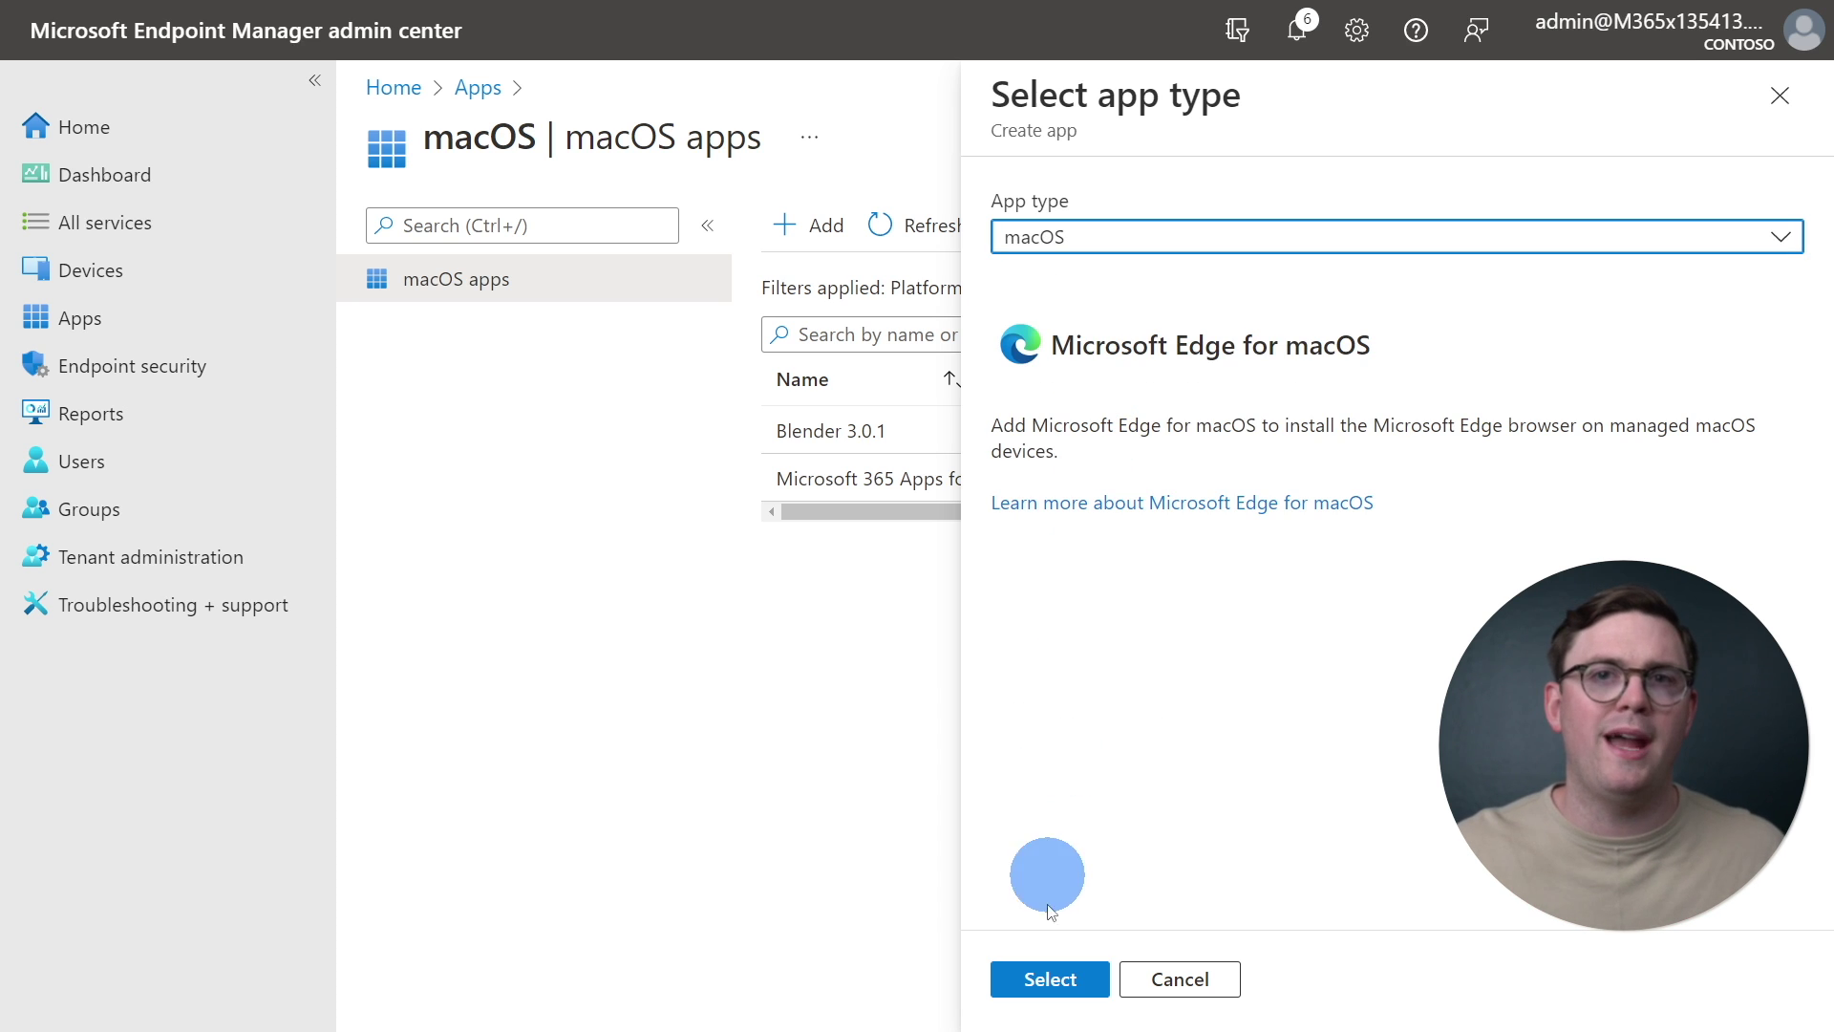
click(1048, 990)
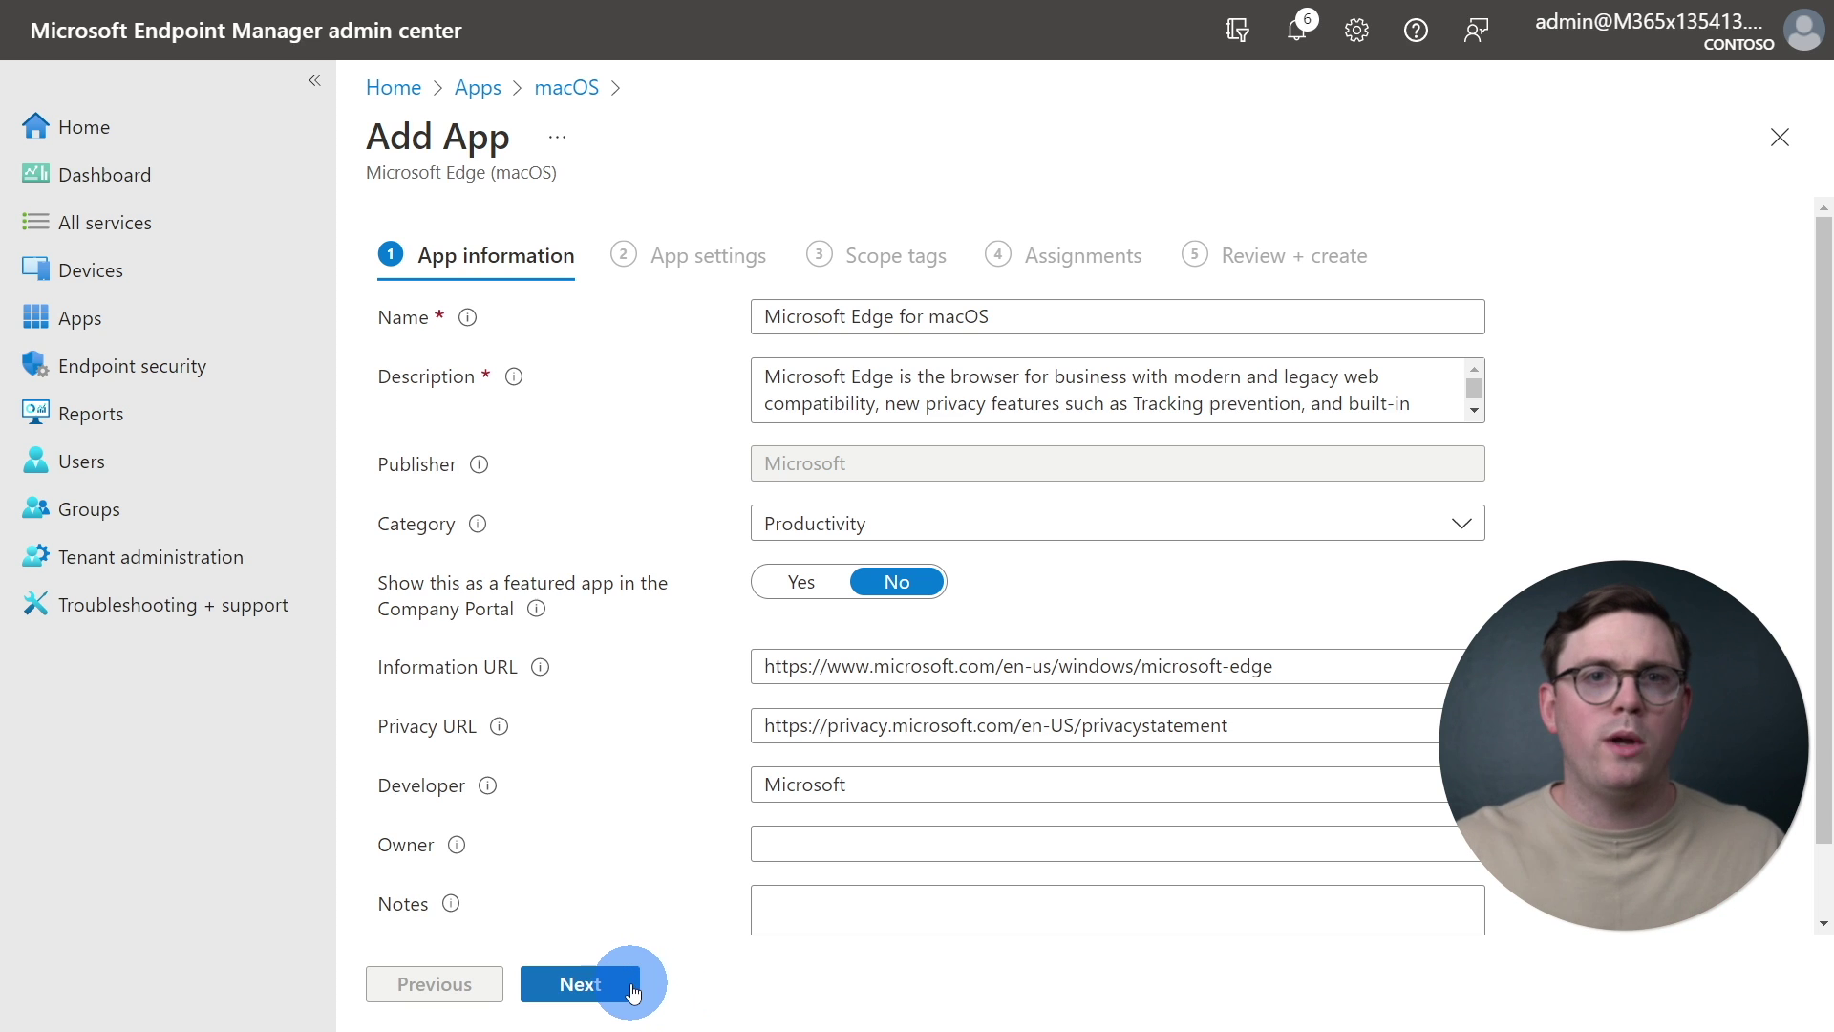
Step: Keep Edge on the Stable update channel and continue to Scope tags
click(633, 992)
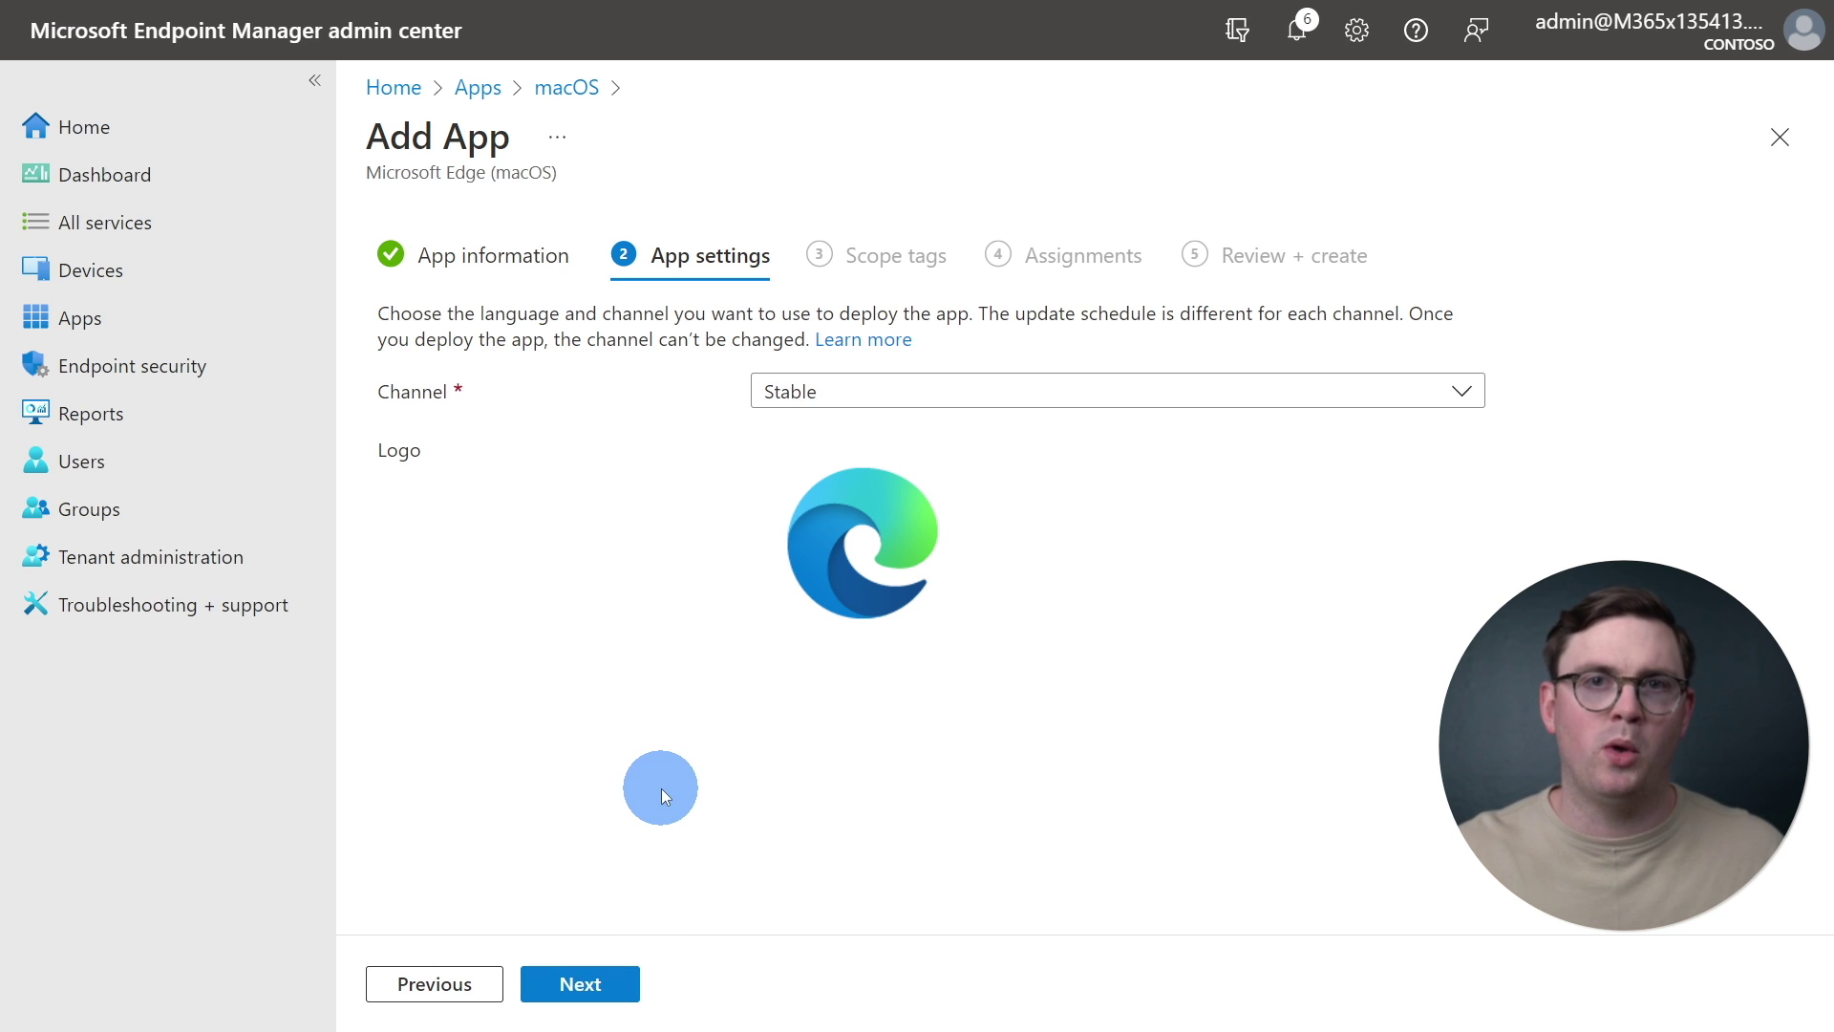
click(860, 393)
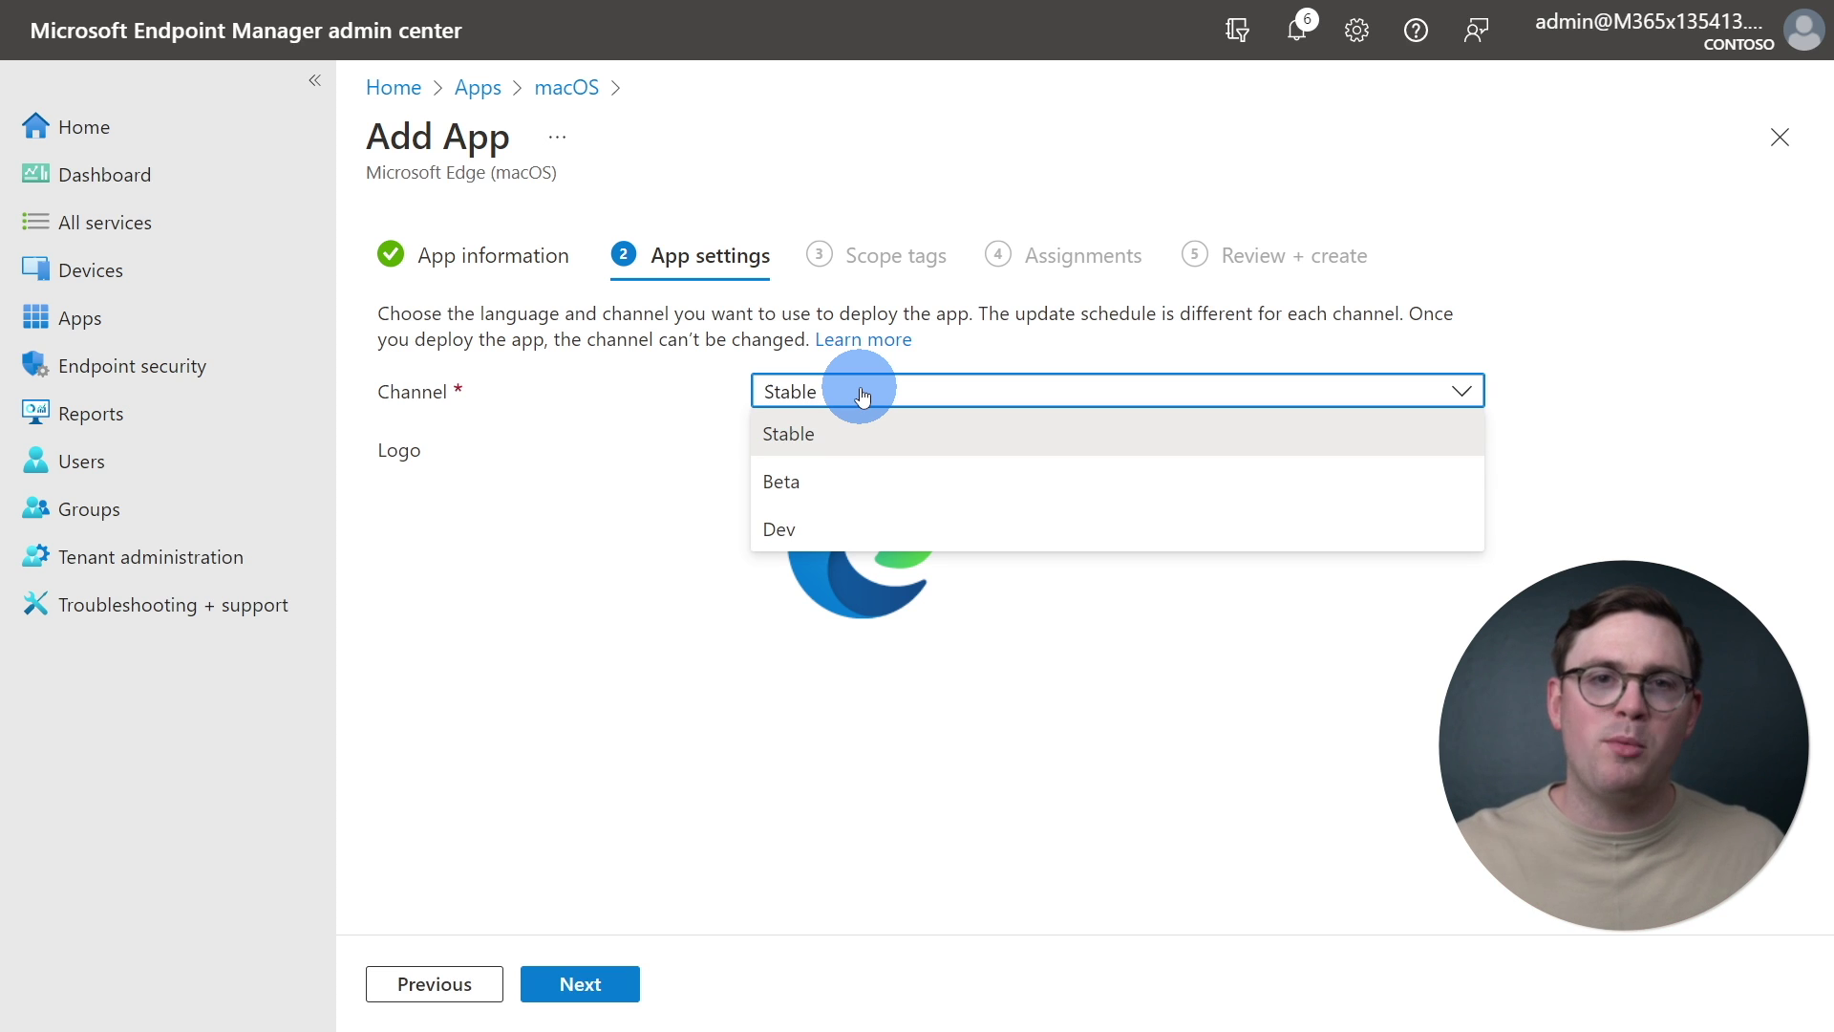
click(862, 395)
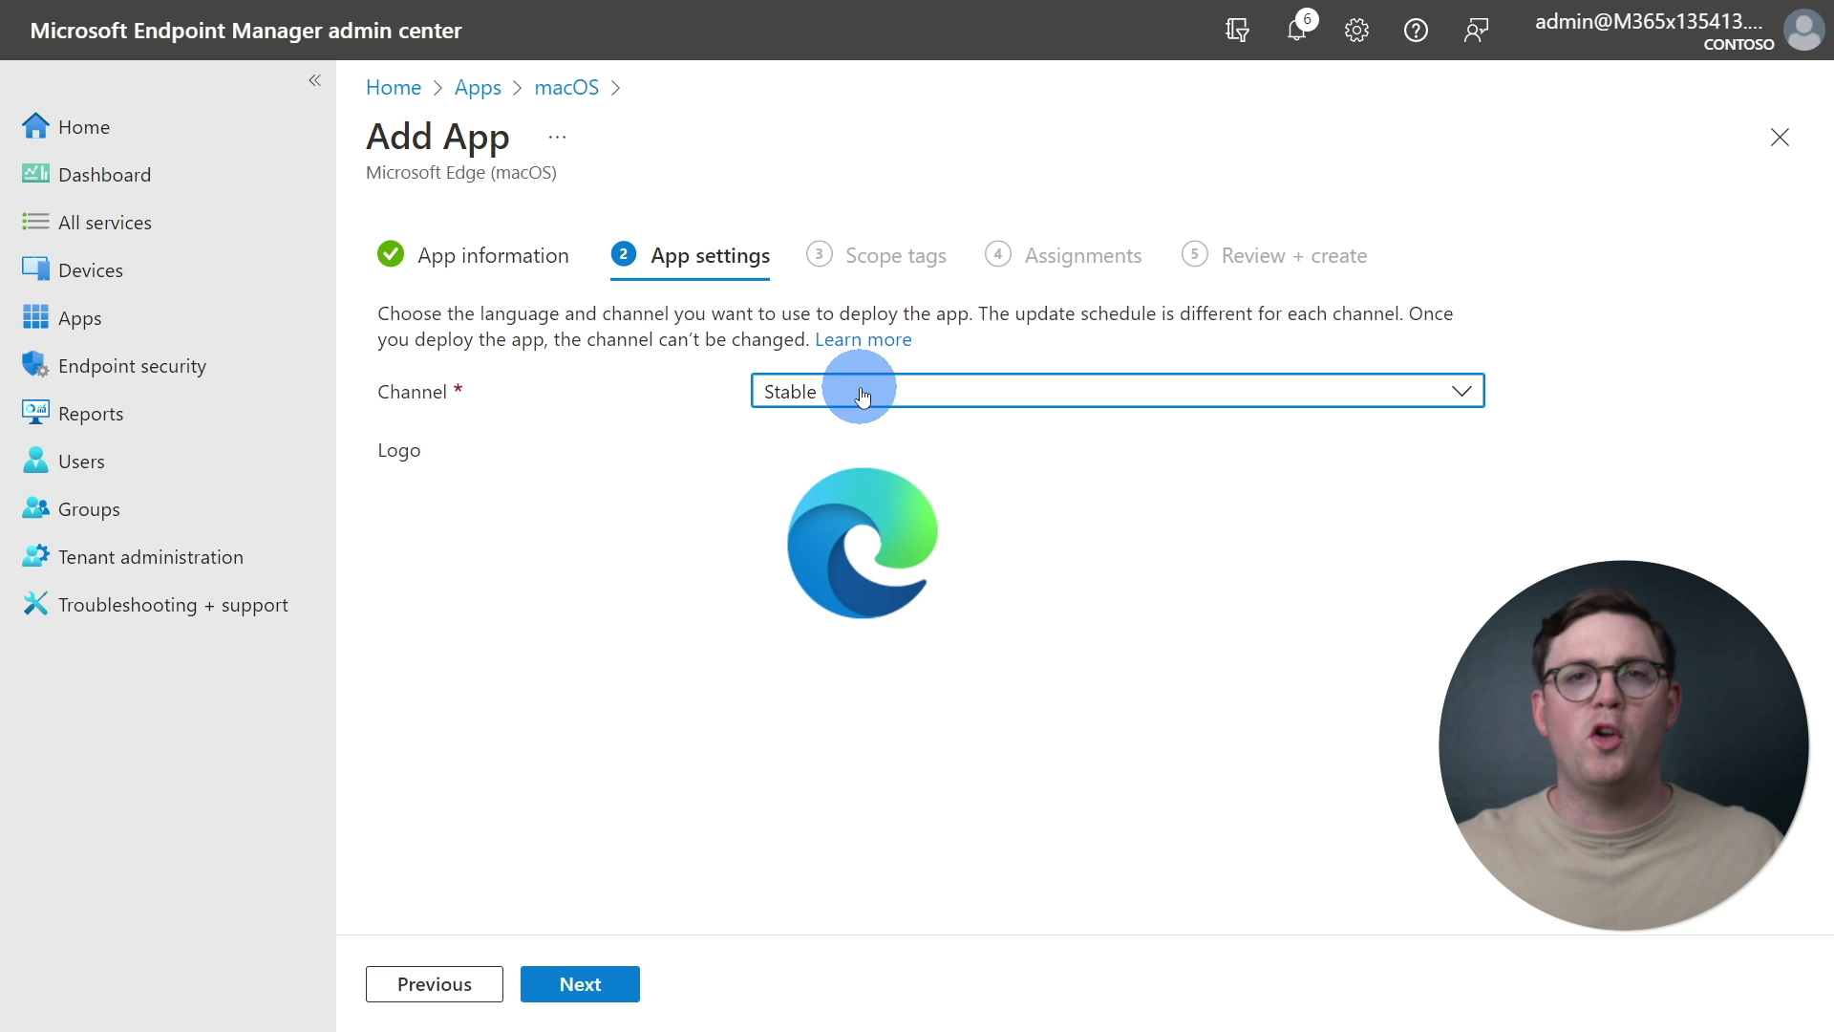
click(619, 1000)
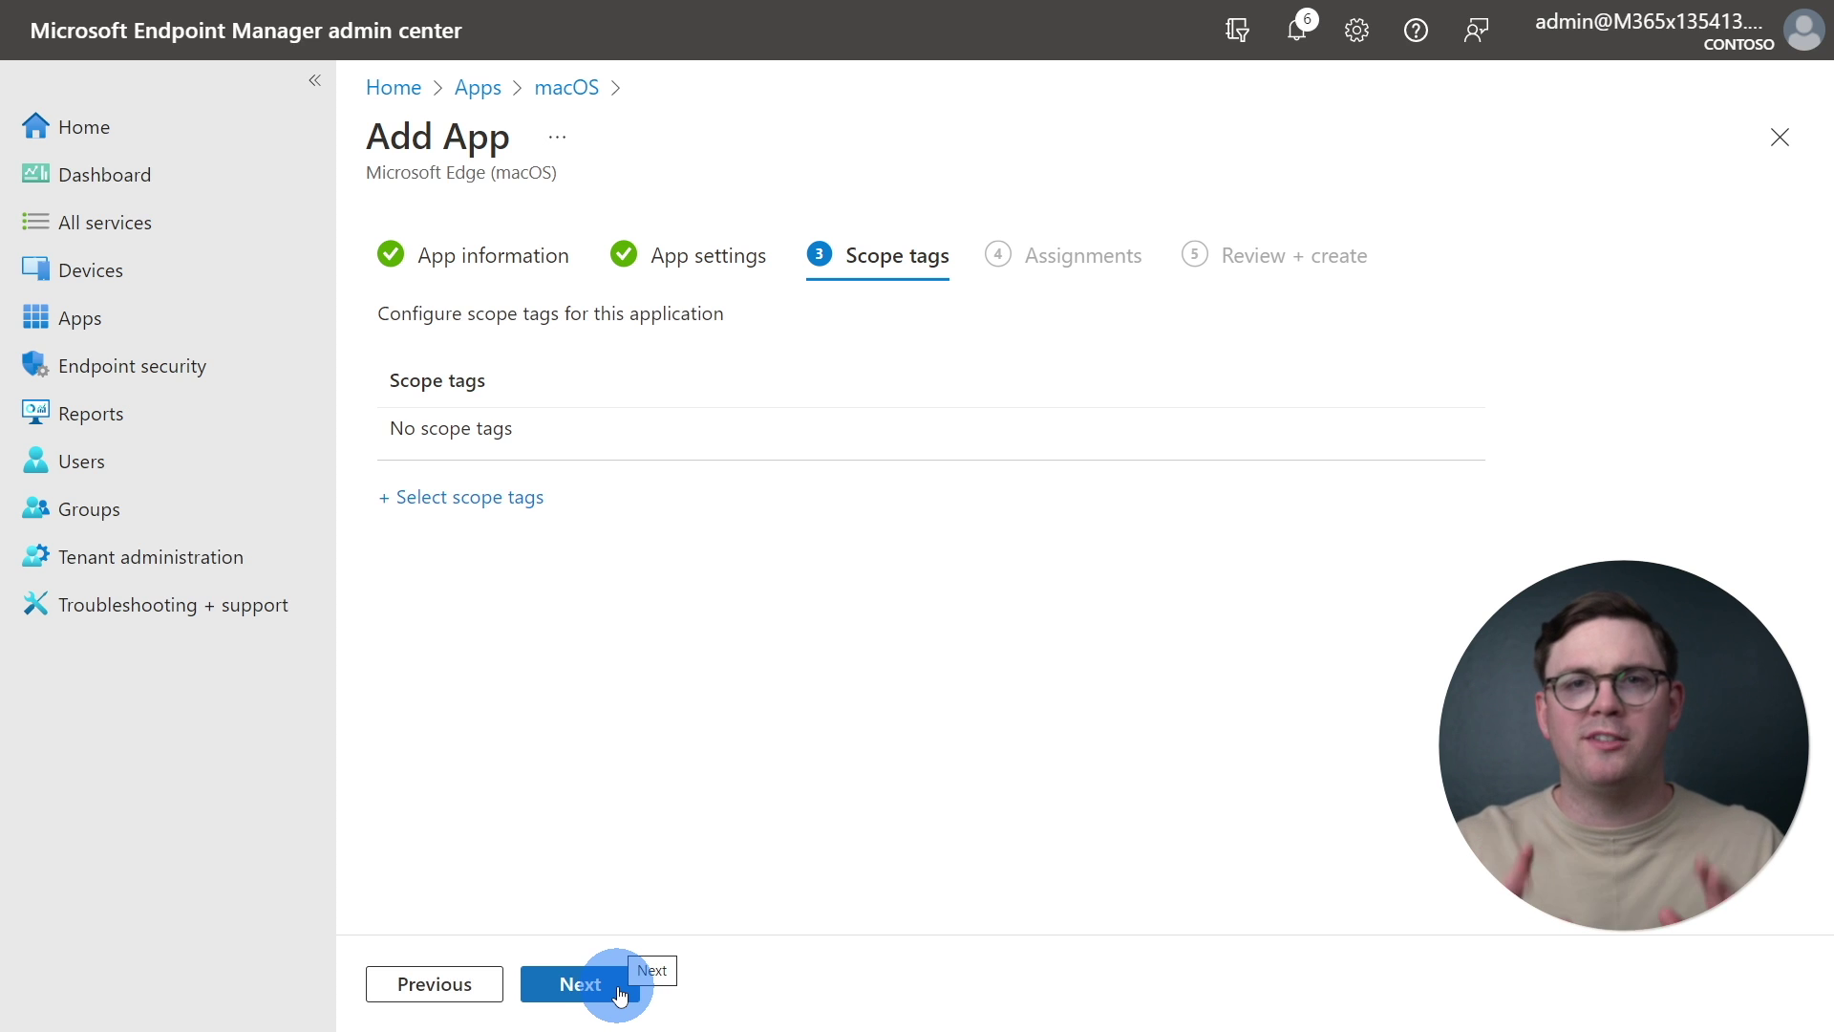
Step: Make Edge Required for All devices, including only the All macOS Devices filter
click(619, 994)
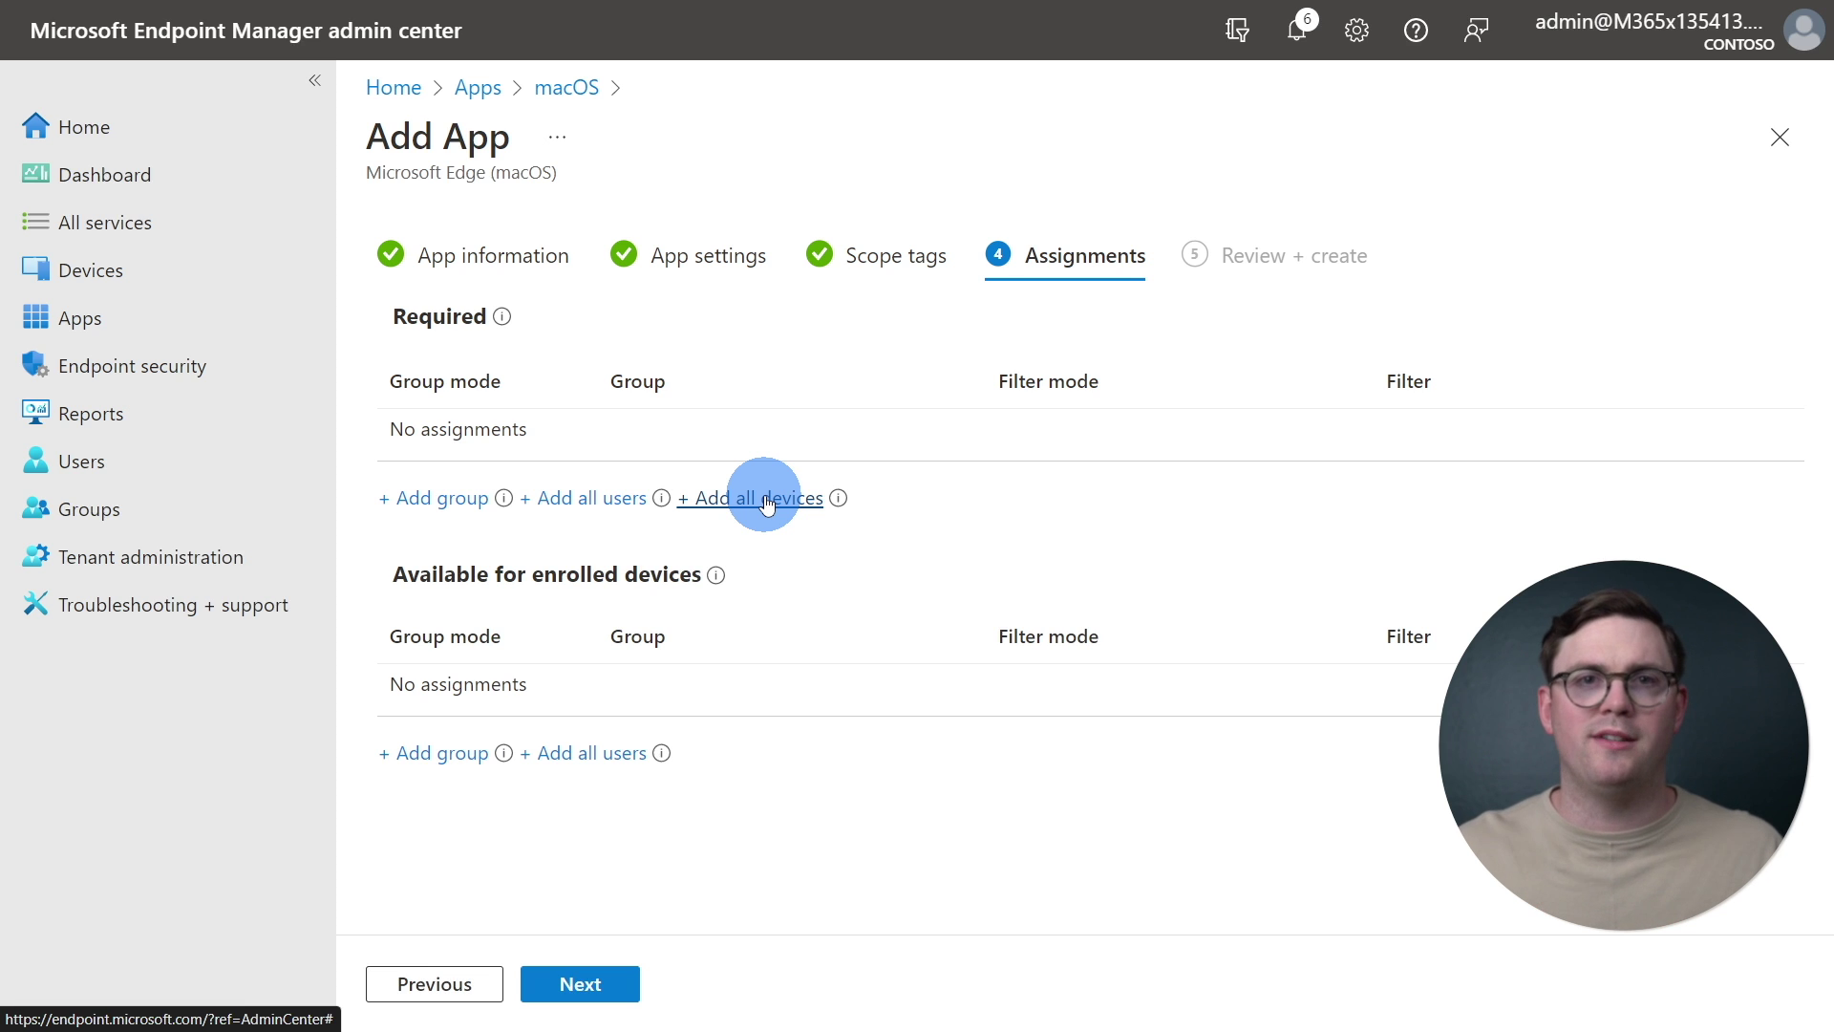
click(766, 498)
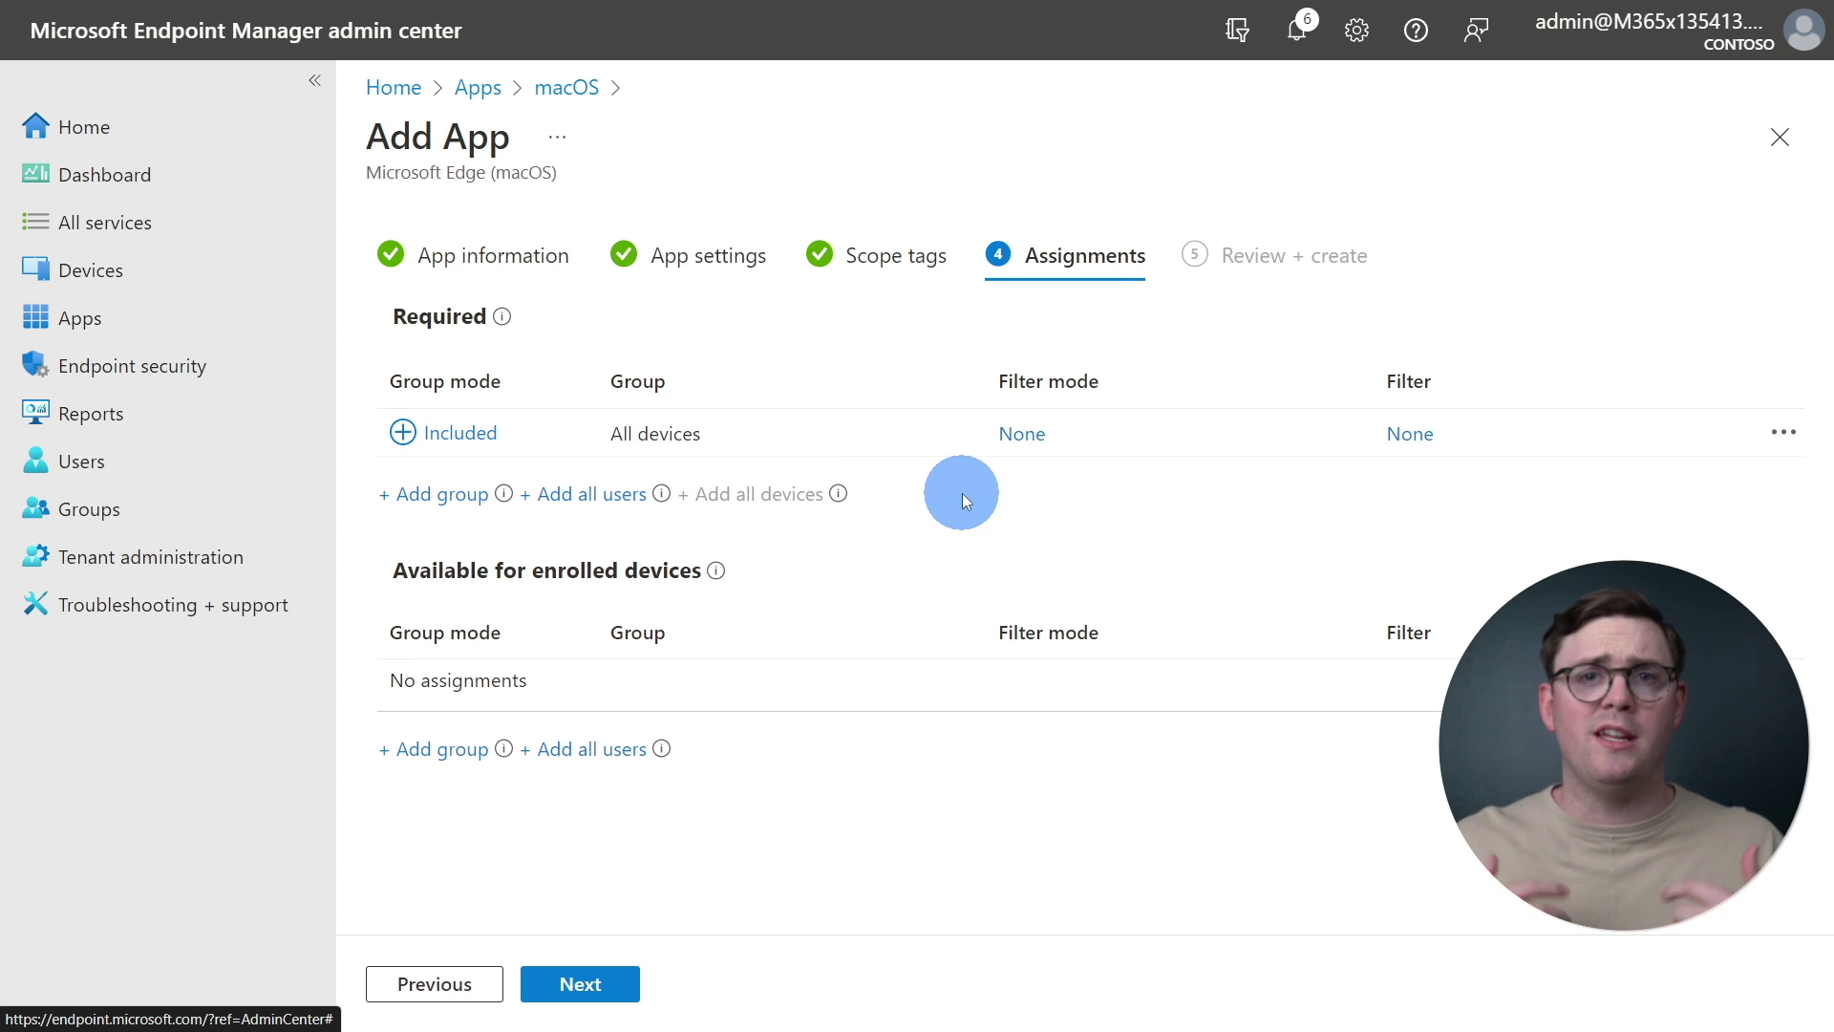
click(1021, 432)
click(1009, 394)
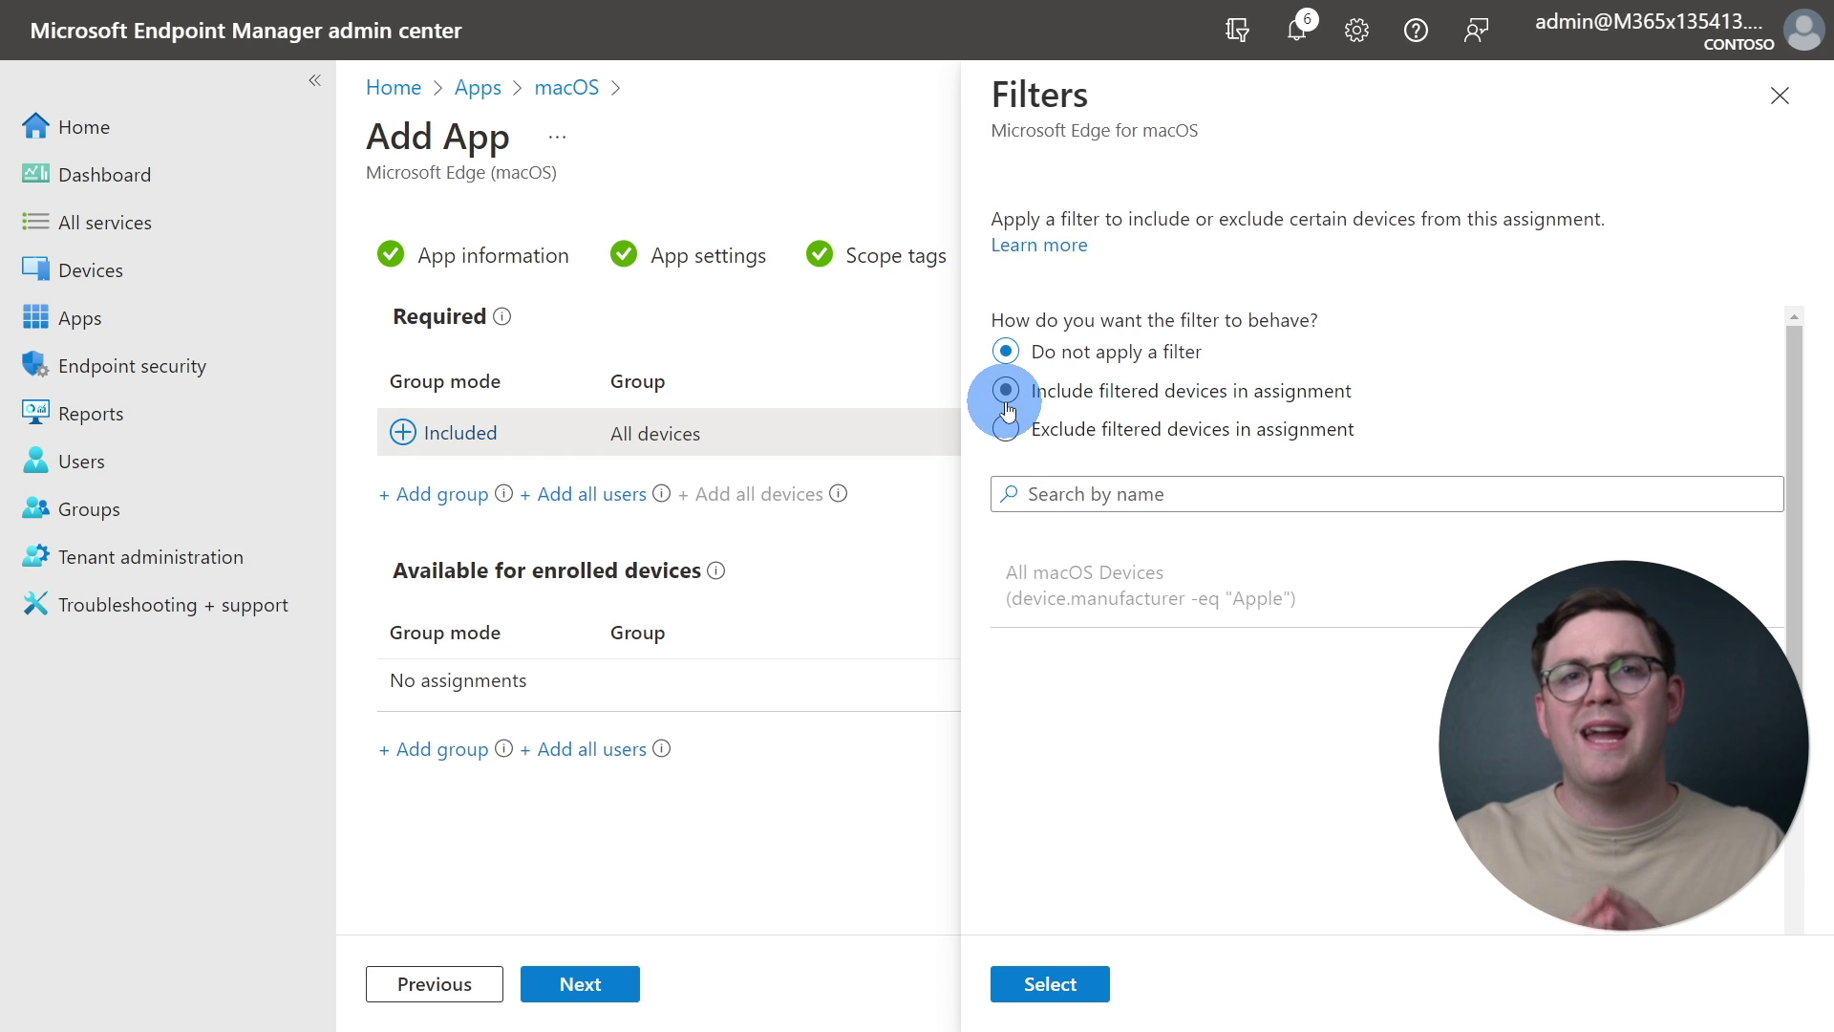
click(1003, 393)
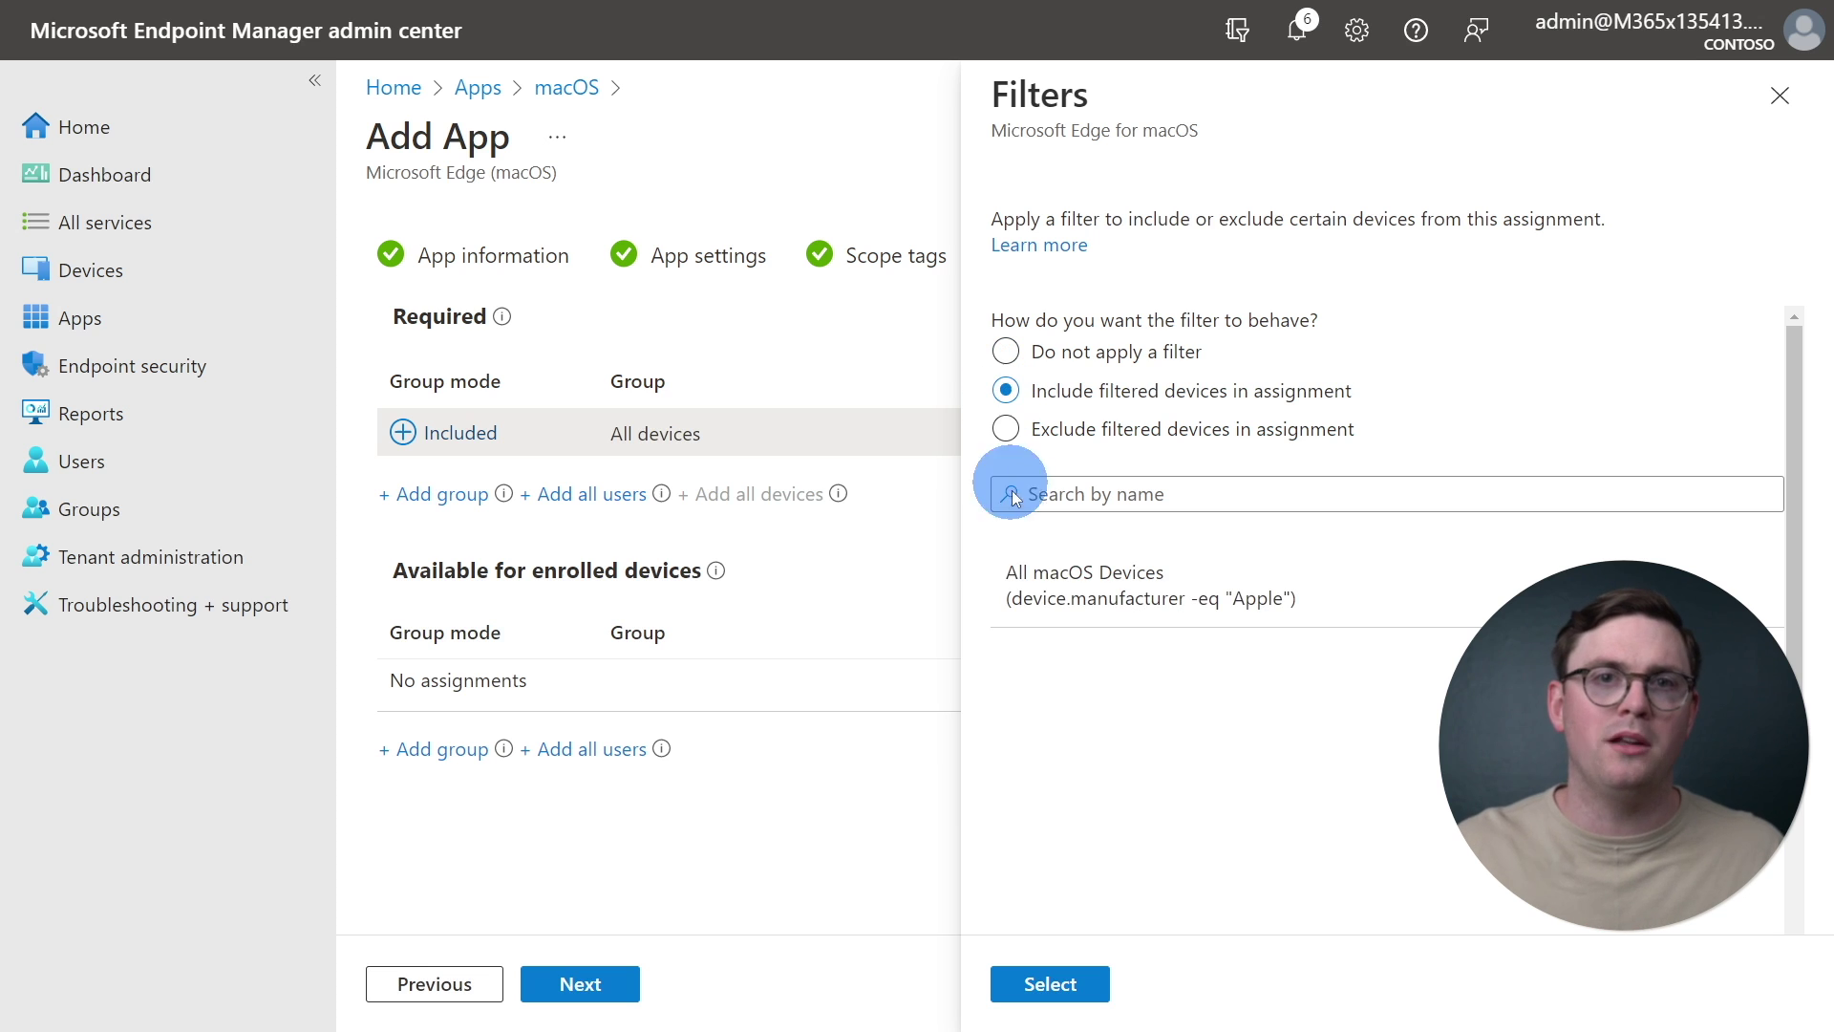
click(1127, 596)
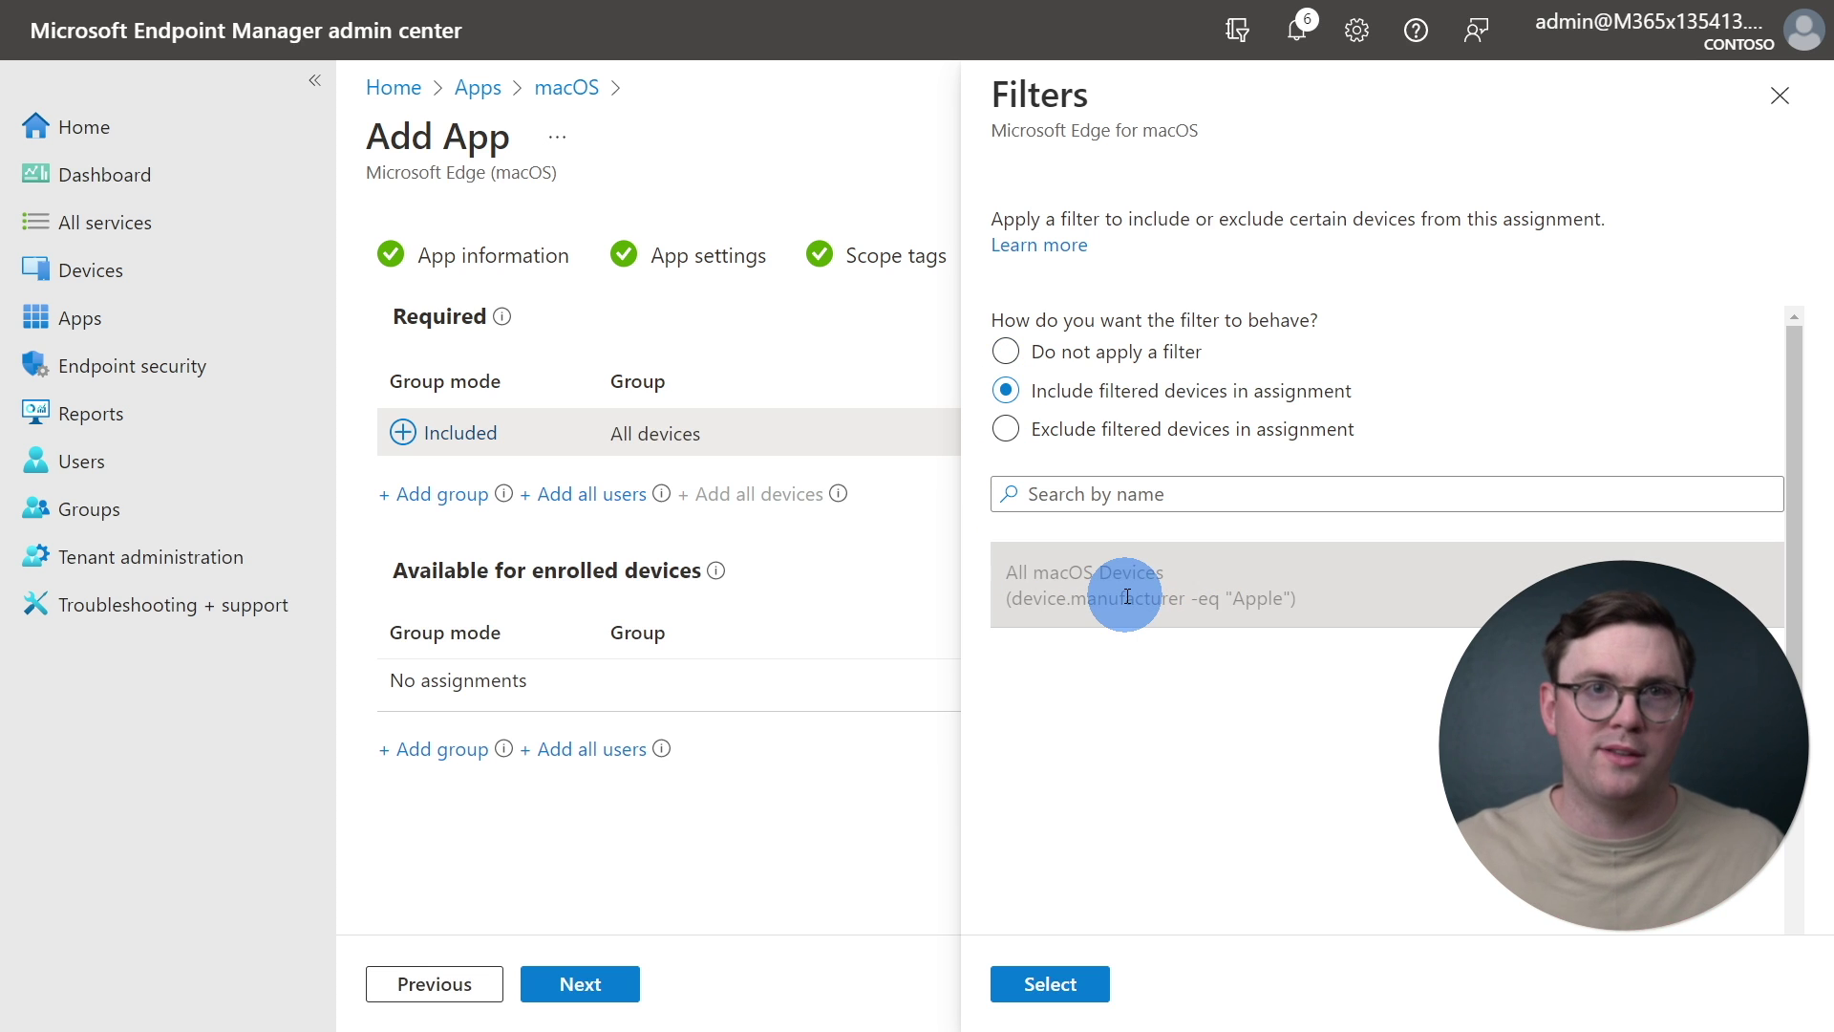
Step: Apply the filter, review the Edge app summary, and create the app
click(1067, 990)
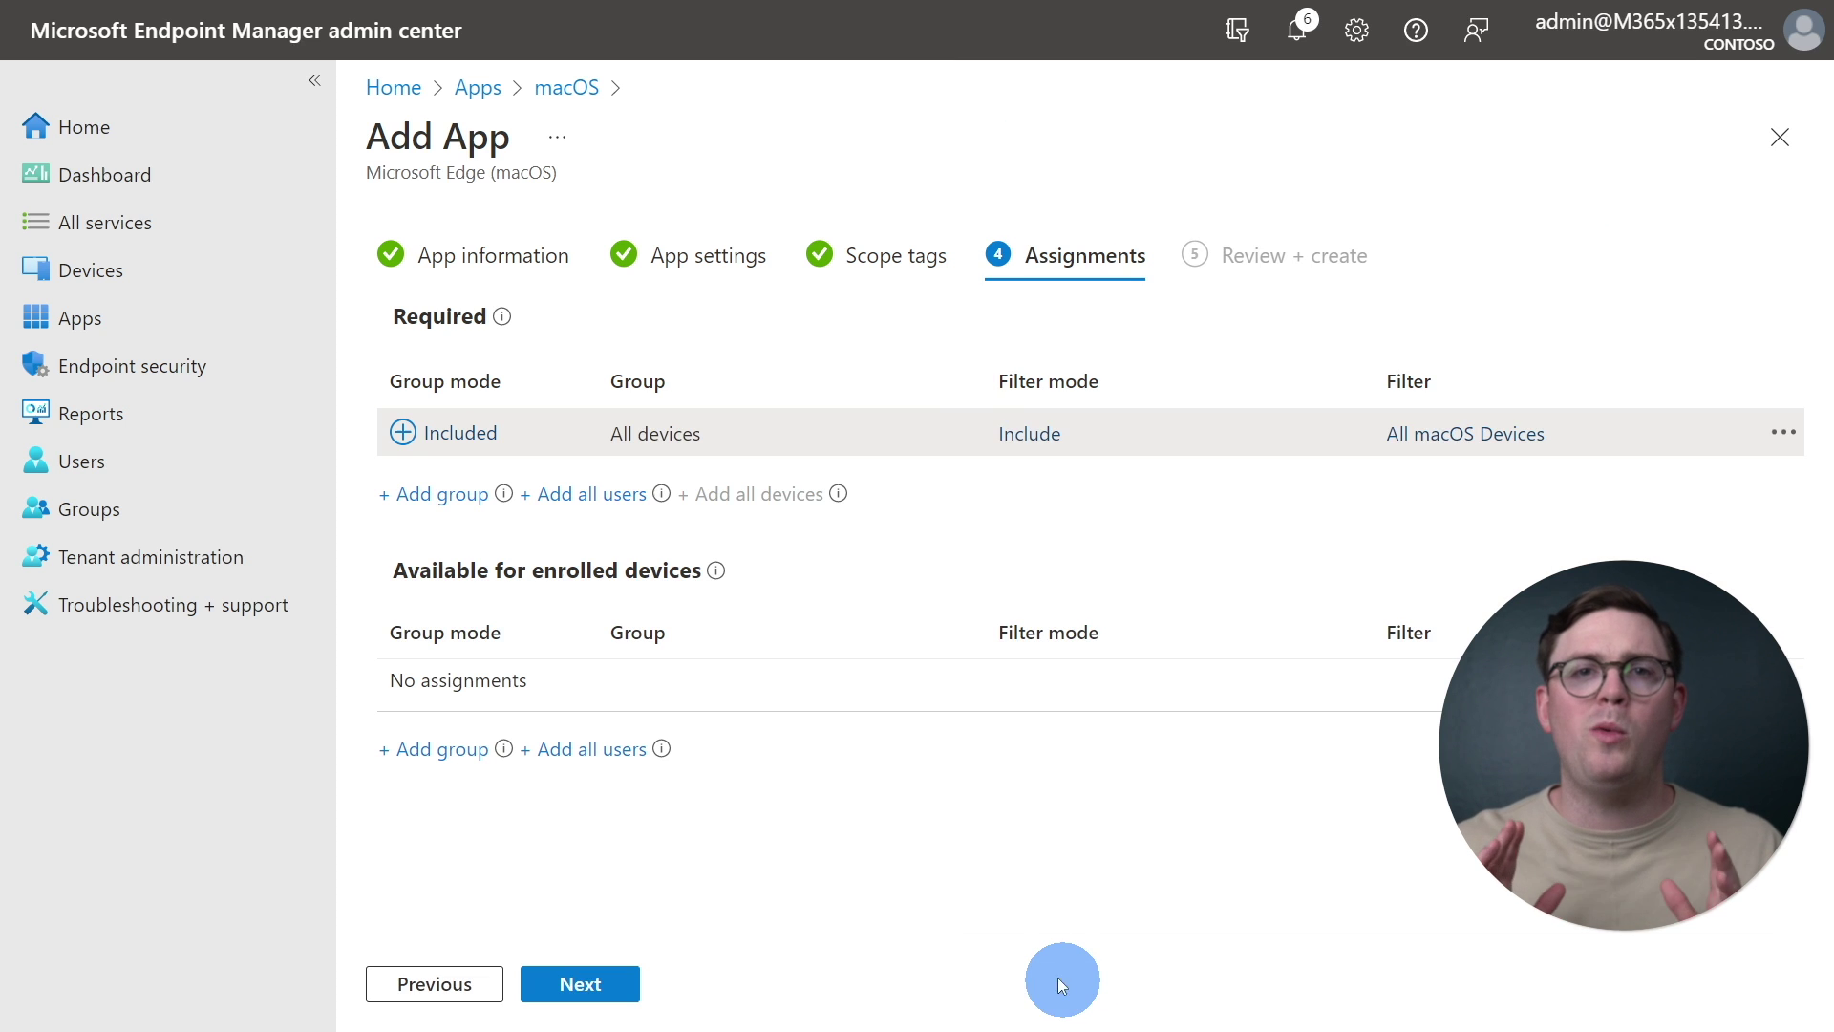
click(622, 992)
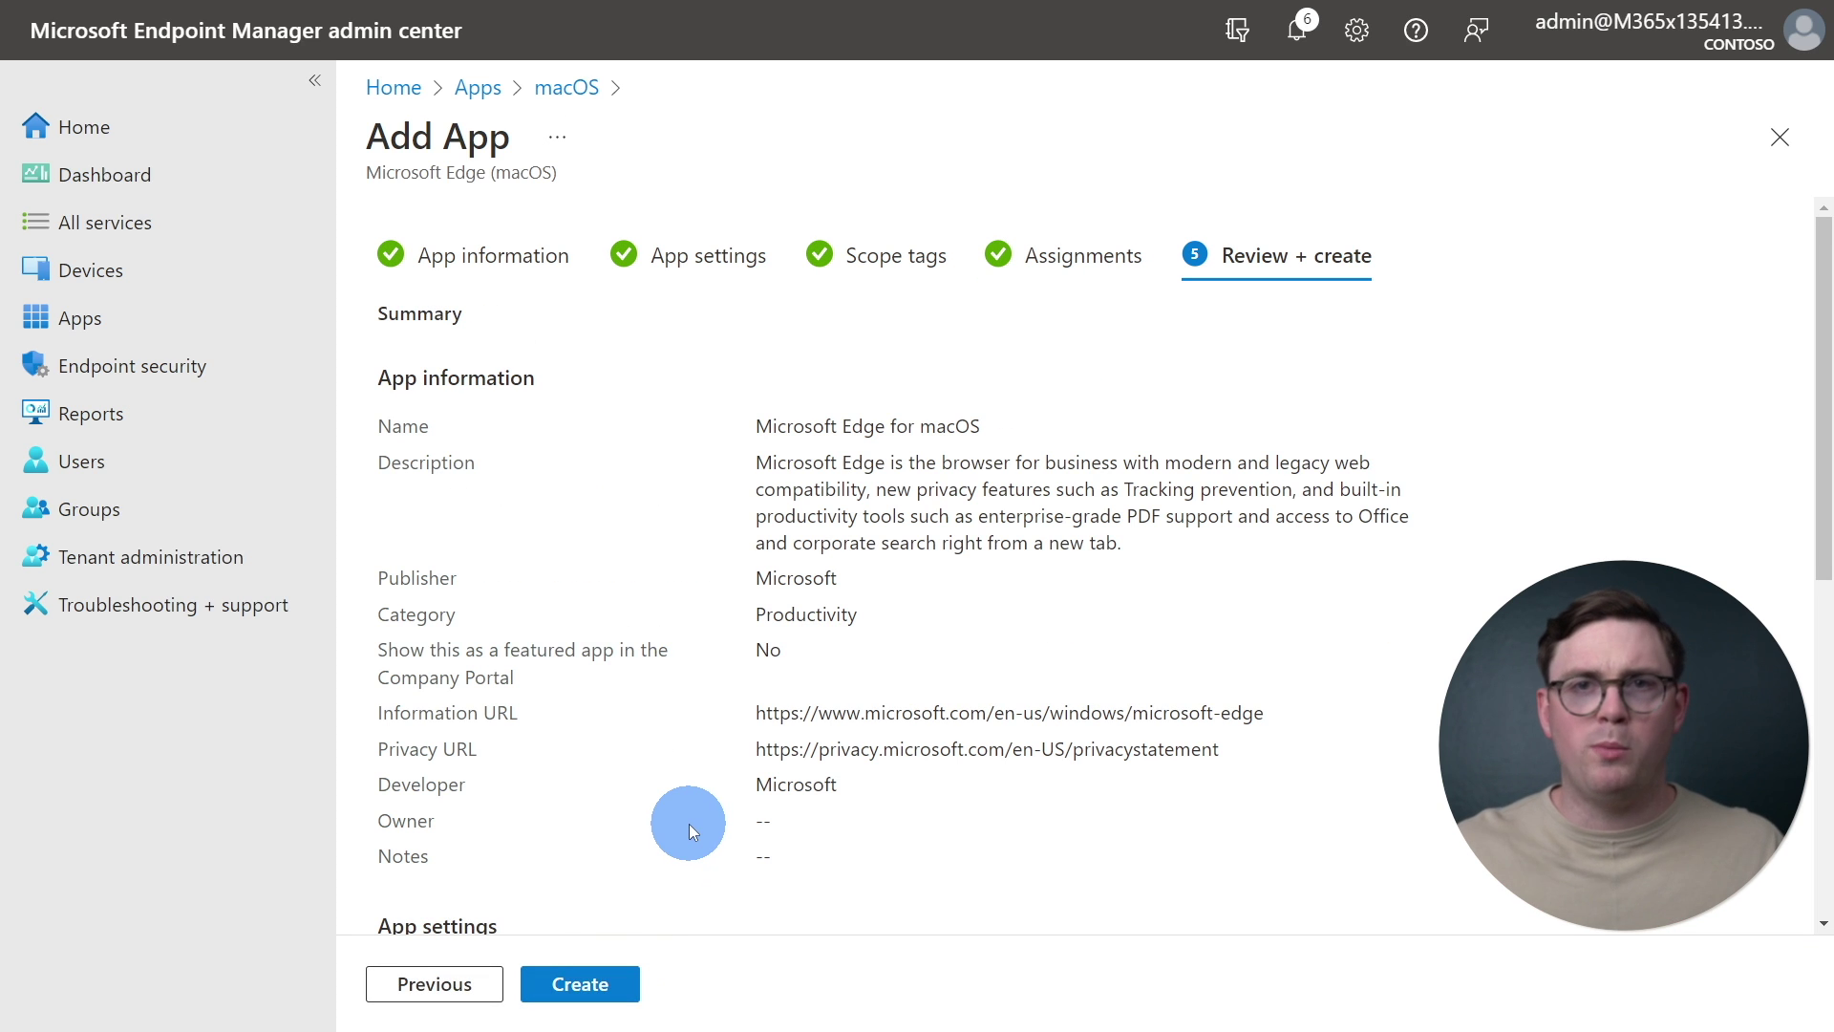
scroll(689, 824, down, 3)
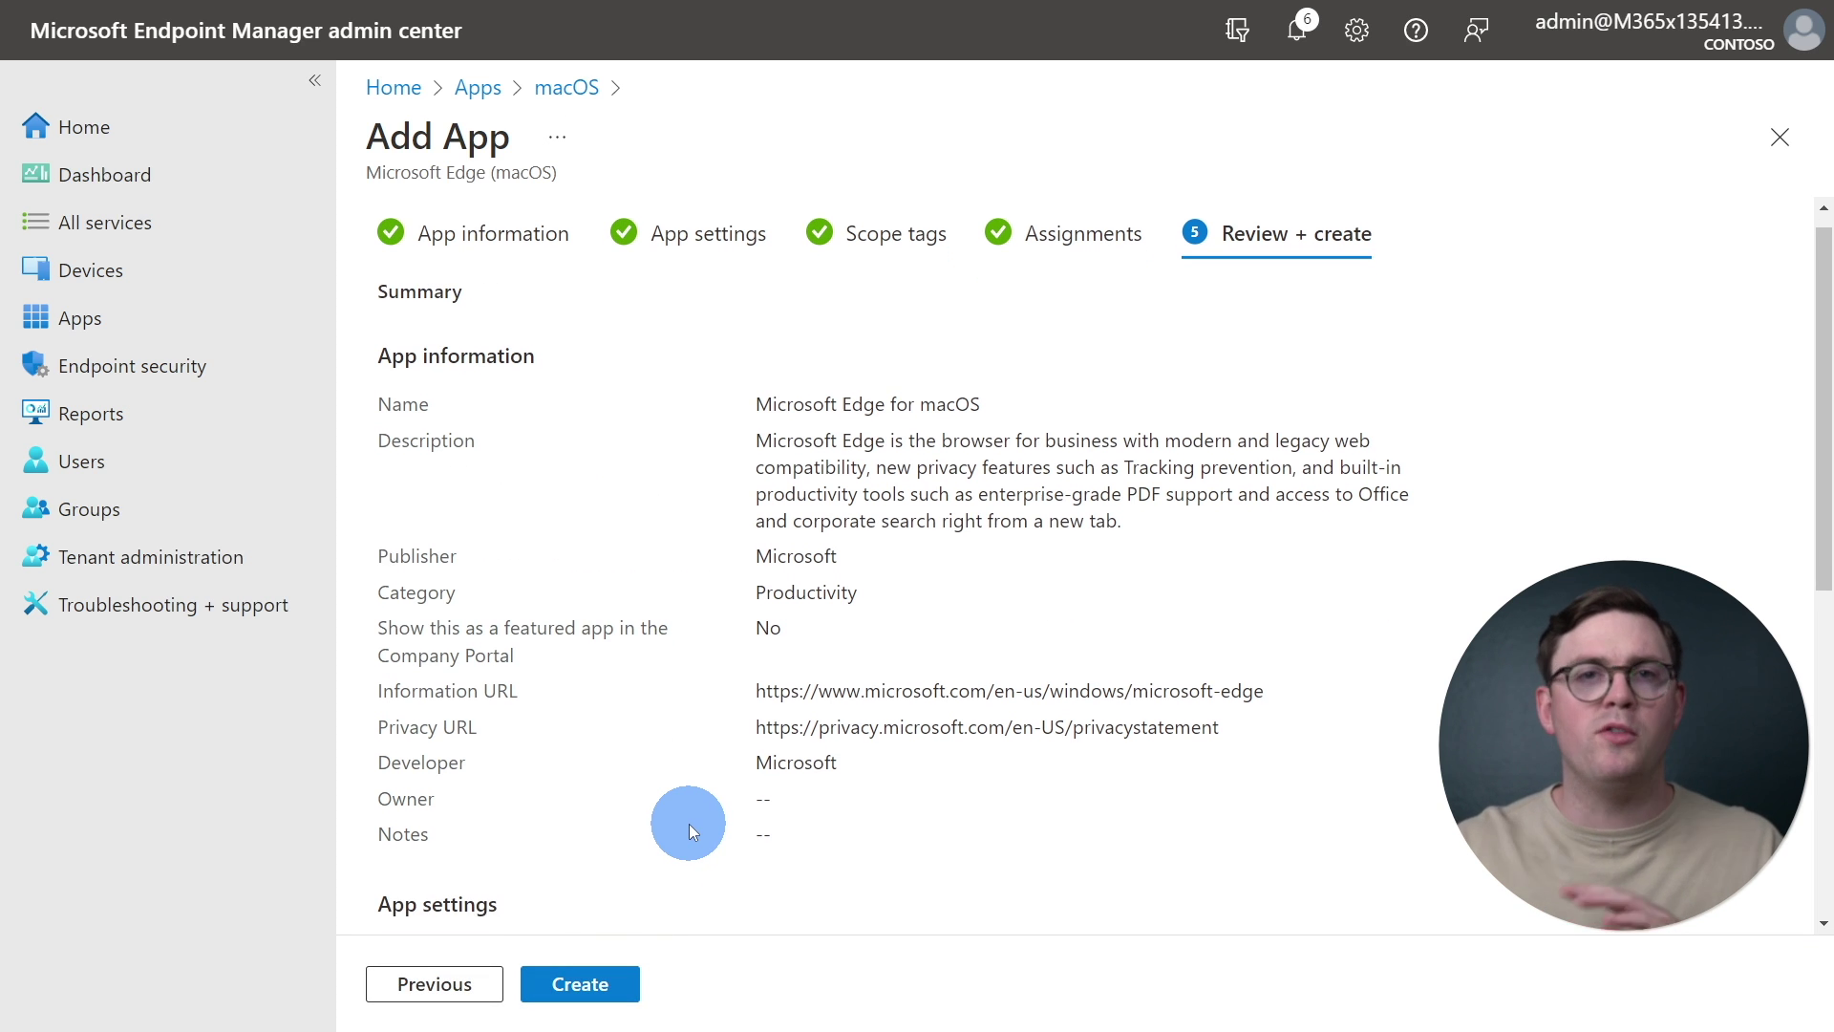
scroll(690, 823, down, 4)
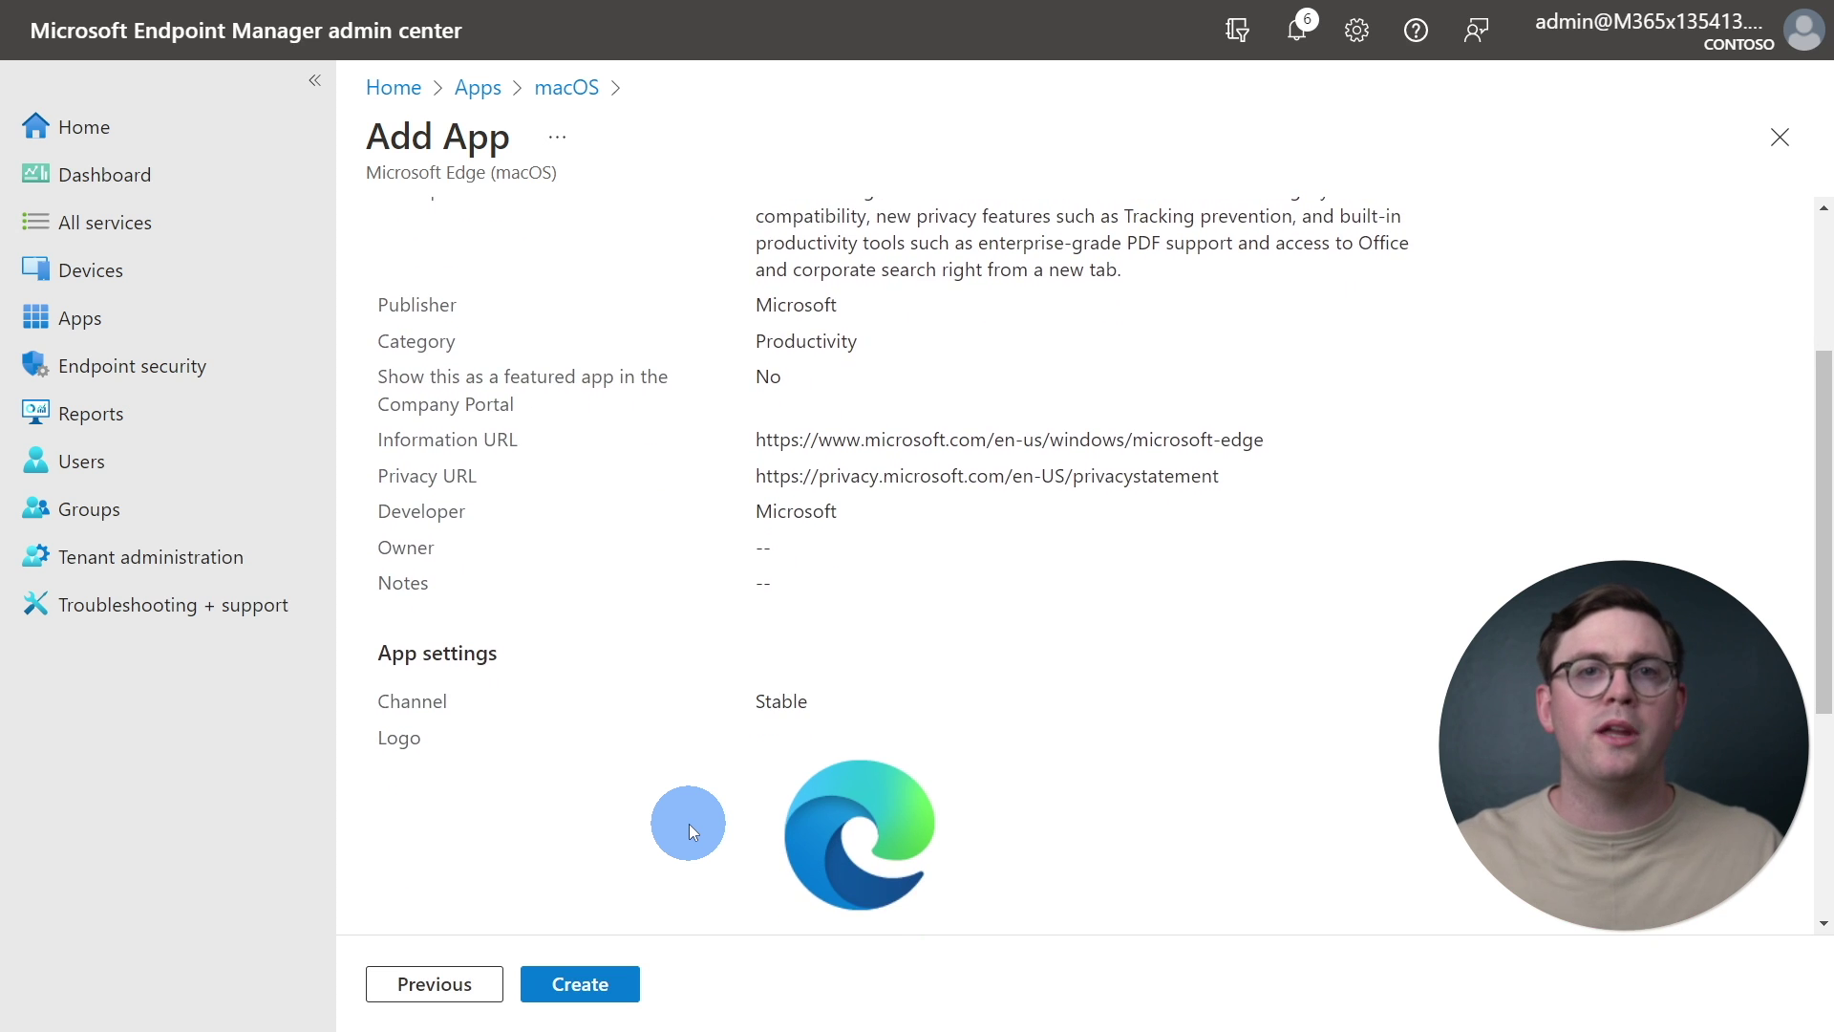
scroll(689, 824, down, 1)
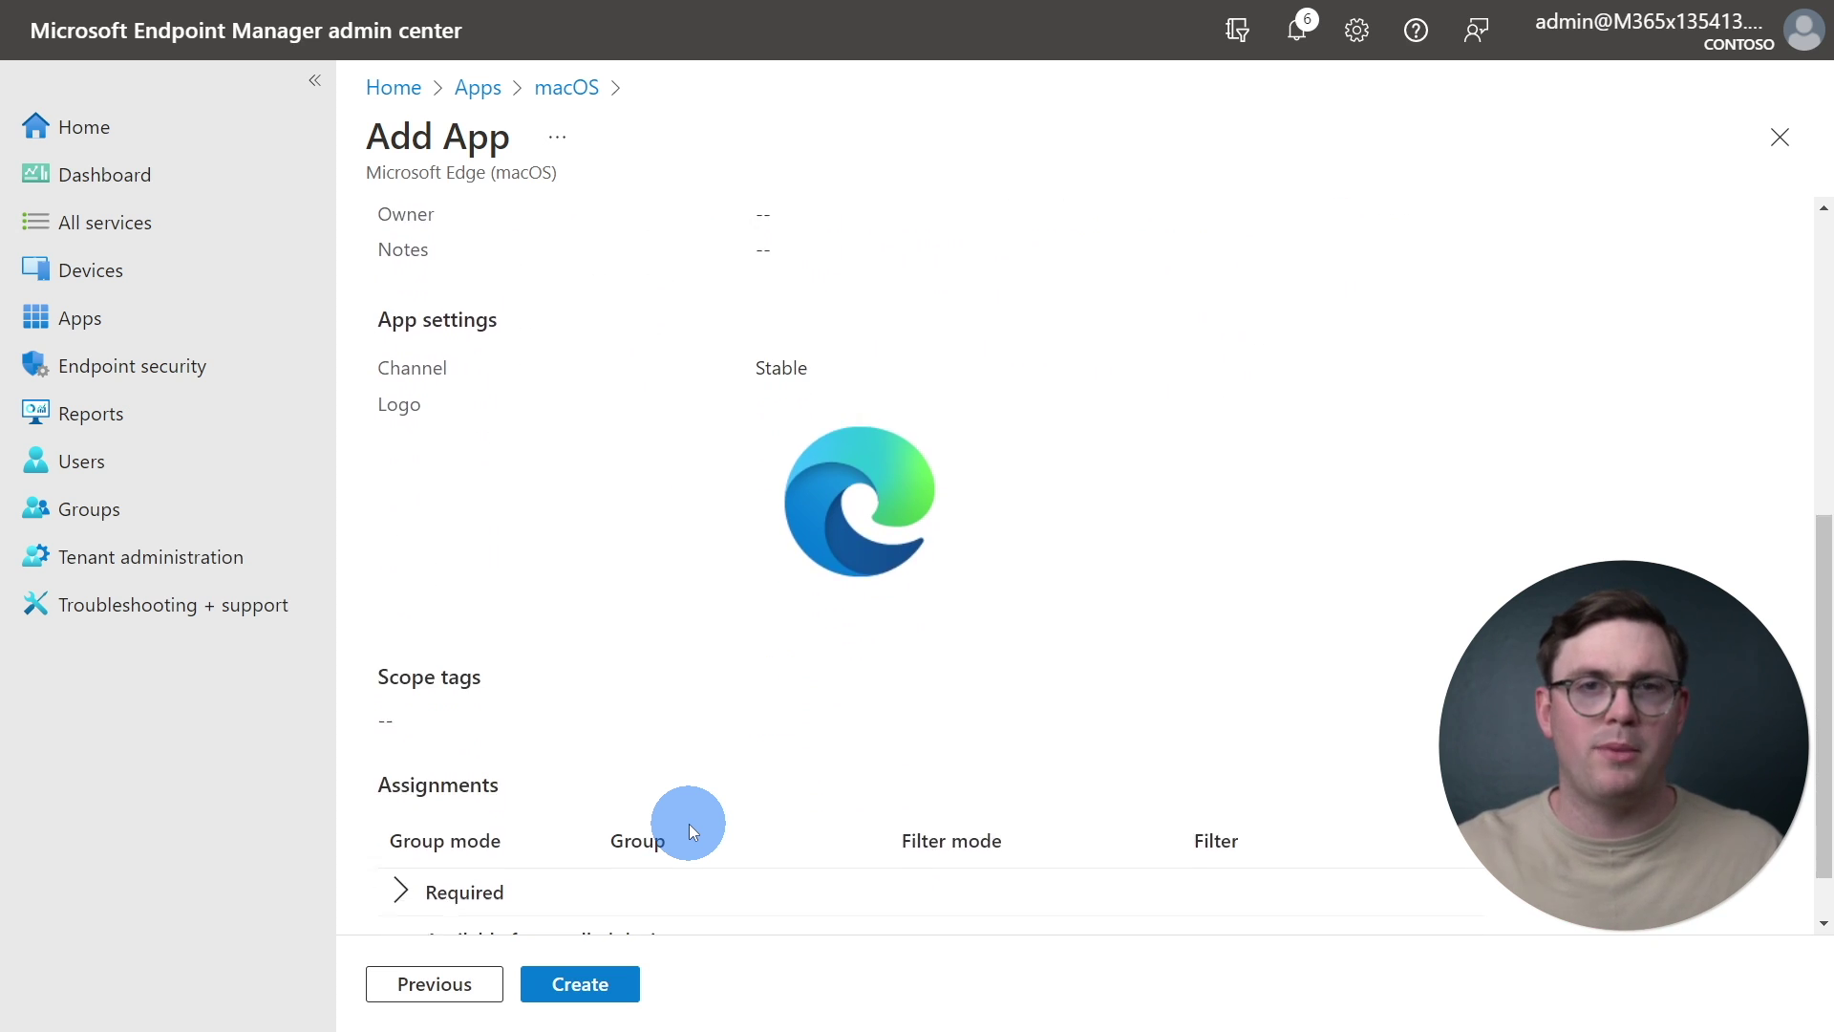
click(627, 998)
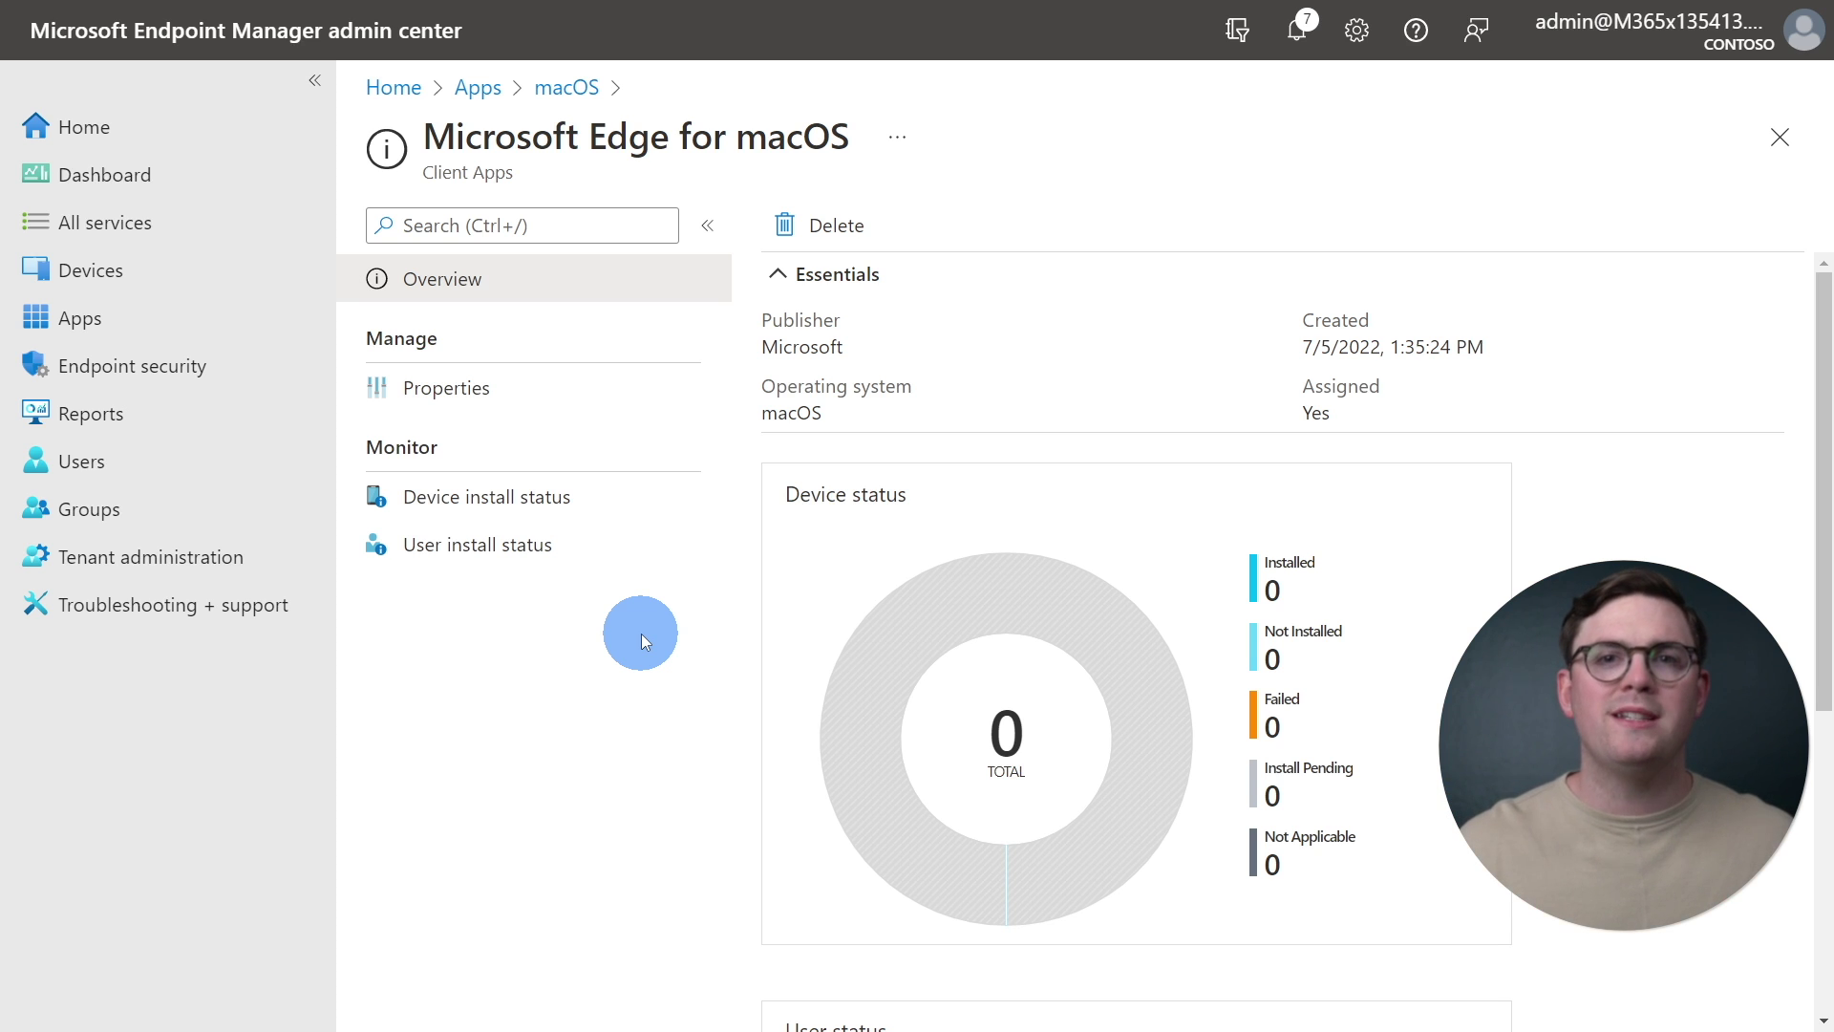
Step: Create a new configuration profile for macOS of type Settings catalog
click(122, 274)
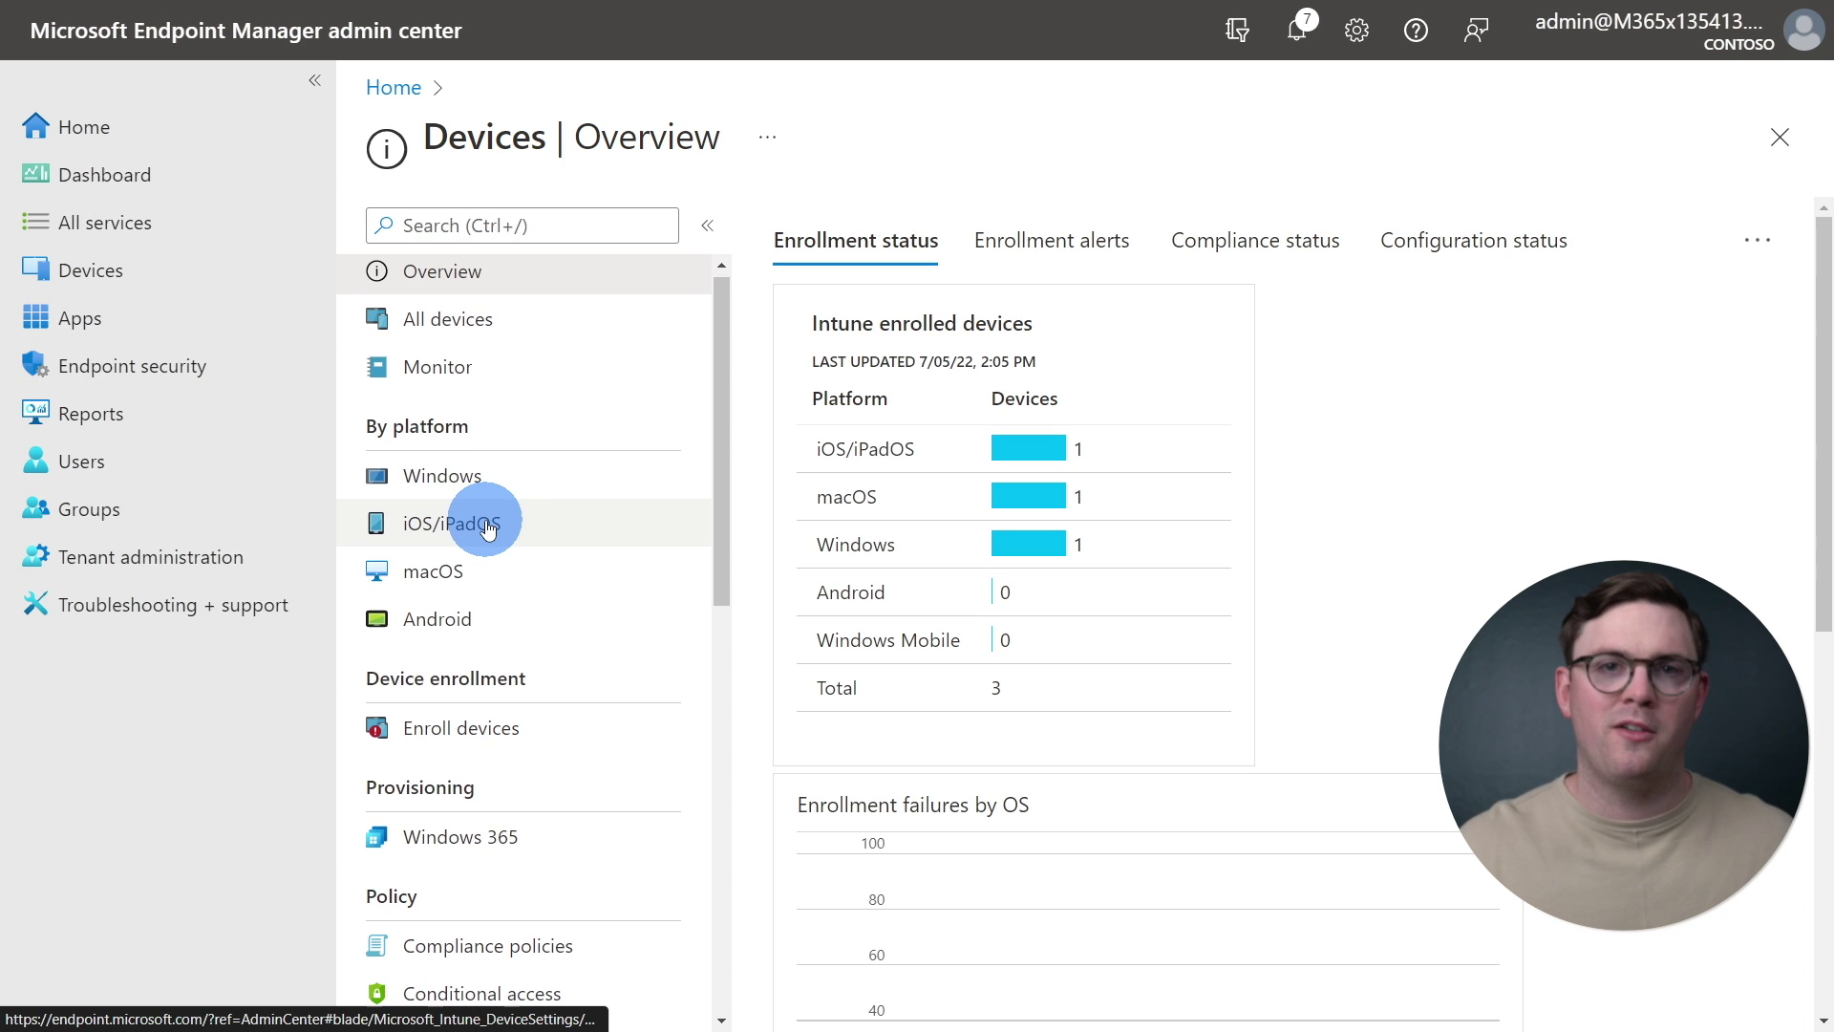
scroll(491, 676, down, 3)
click(500, 726)
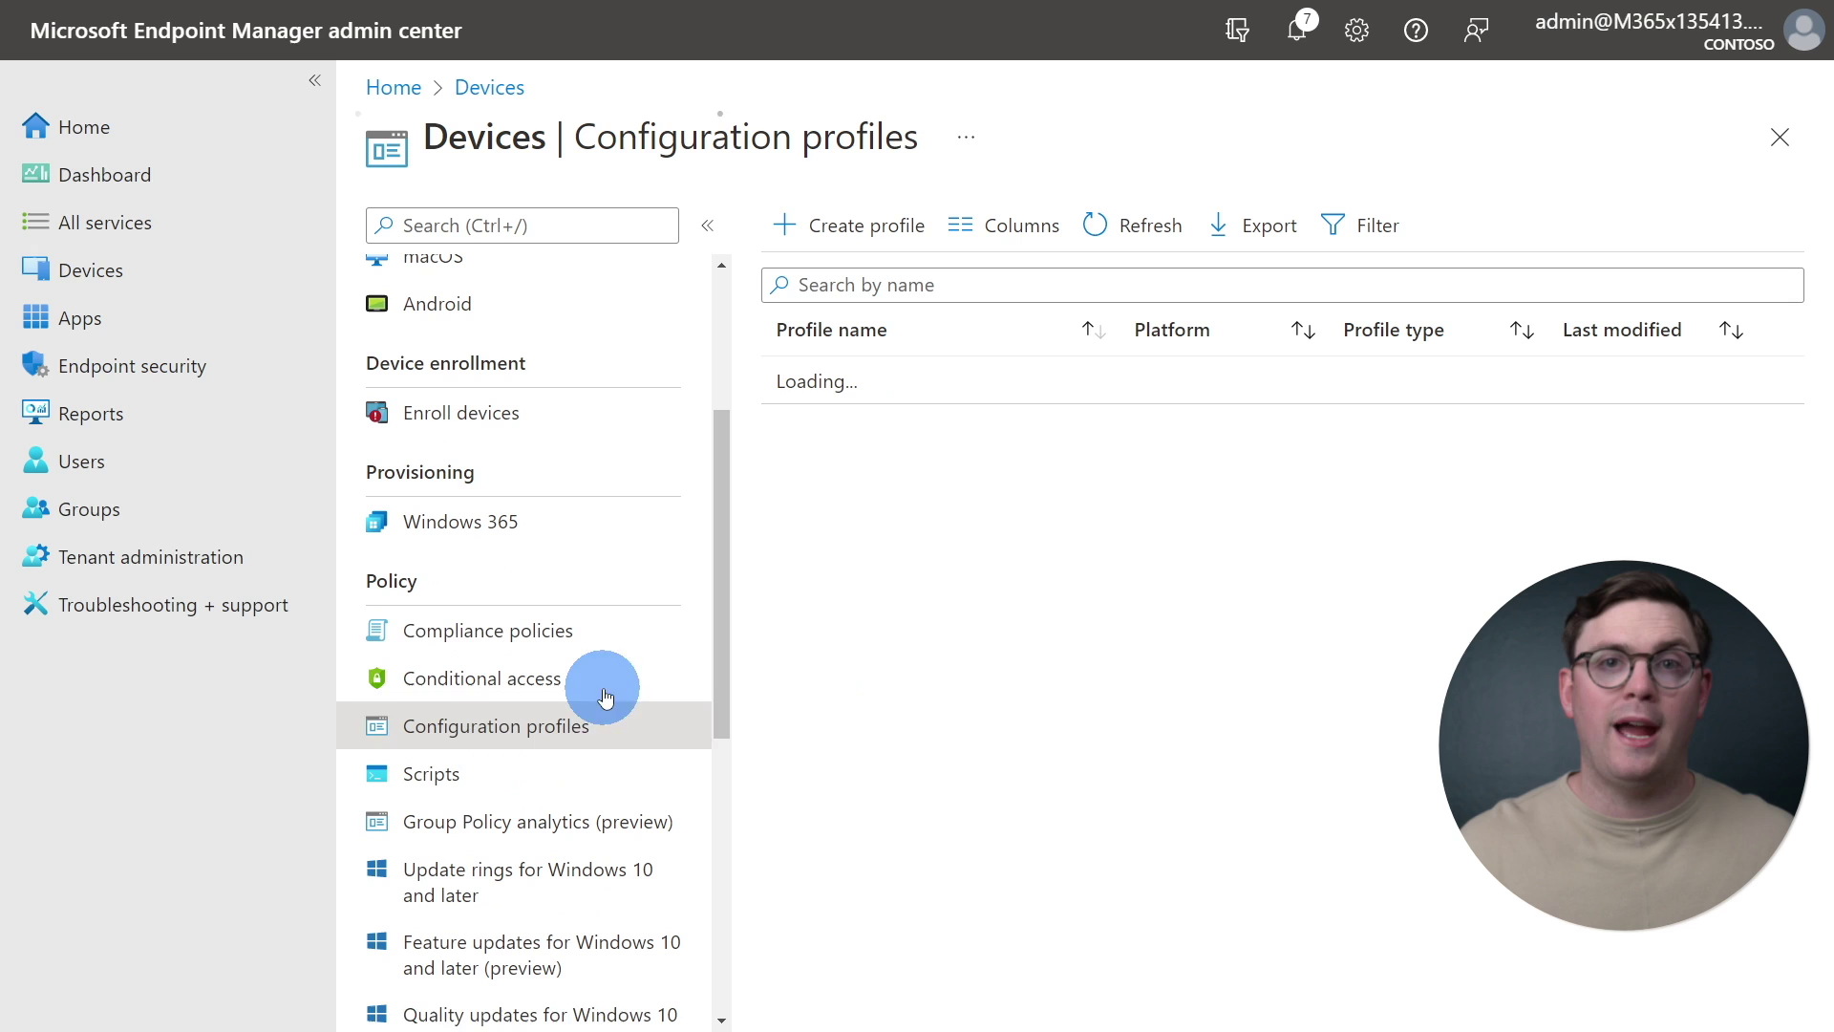
click(863, 229)
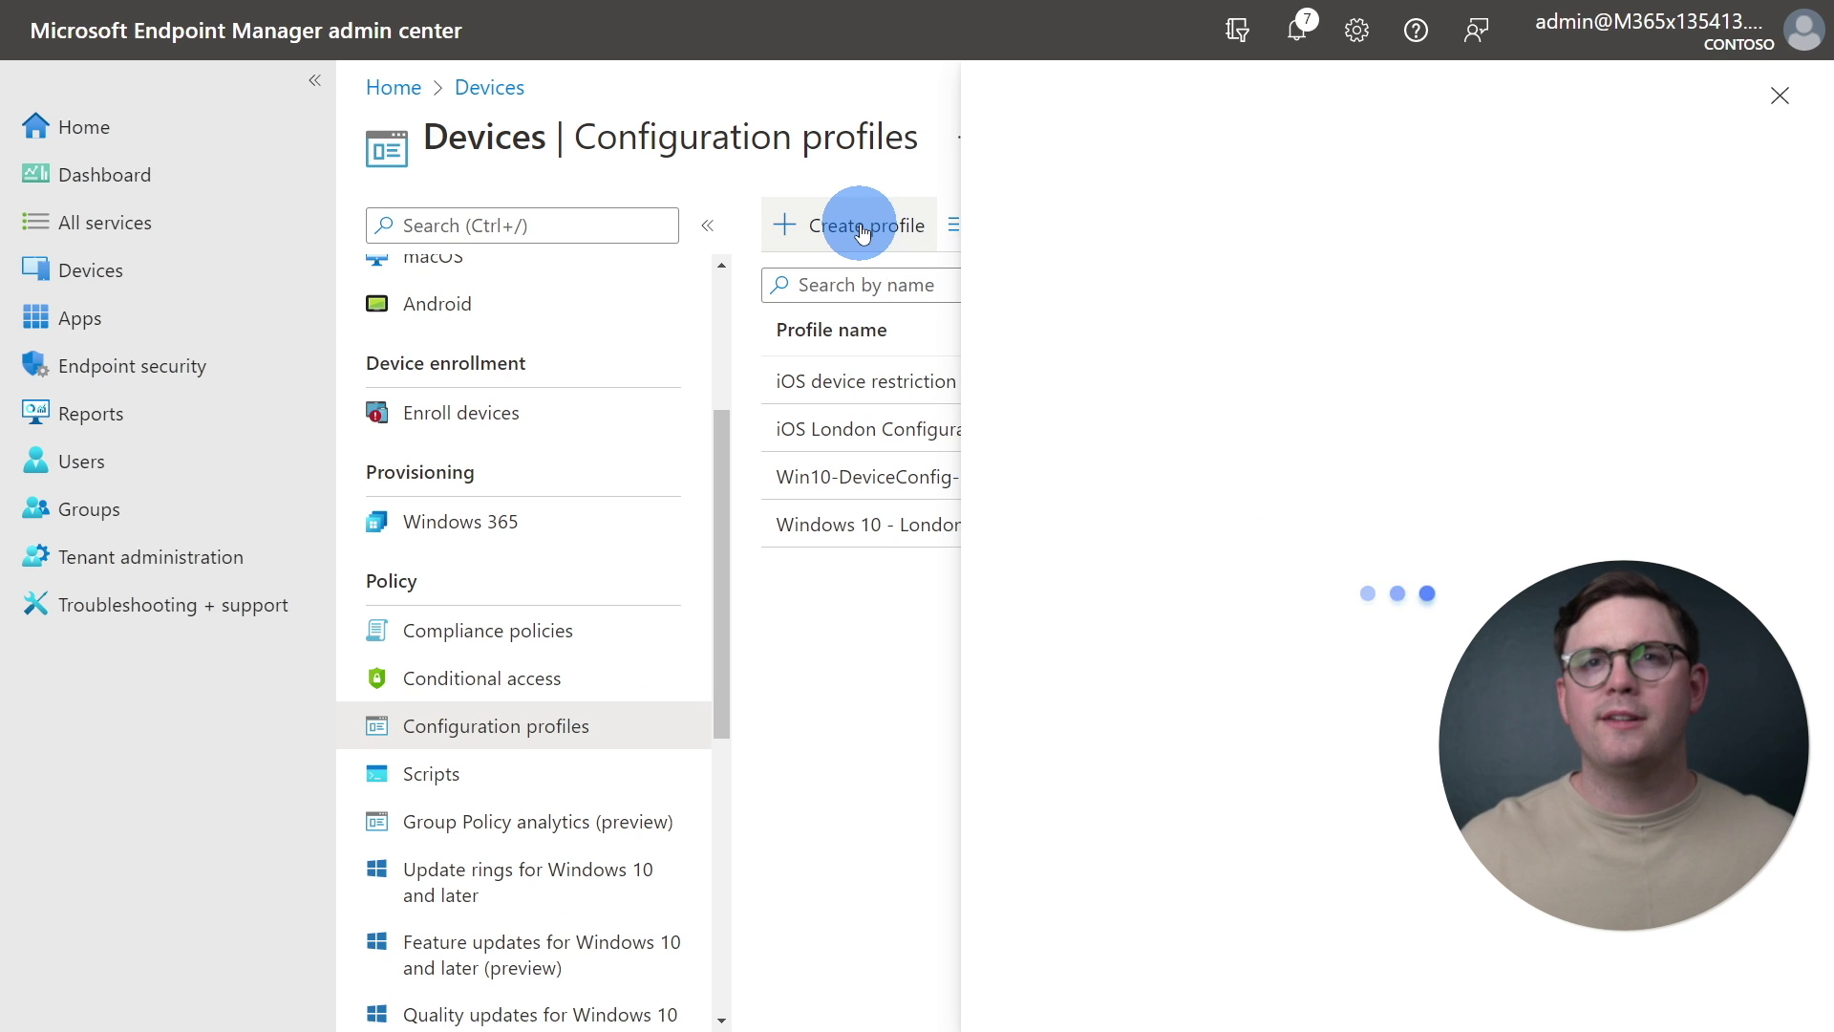
click(1073, 235)
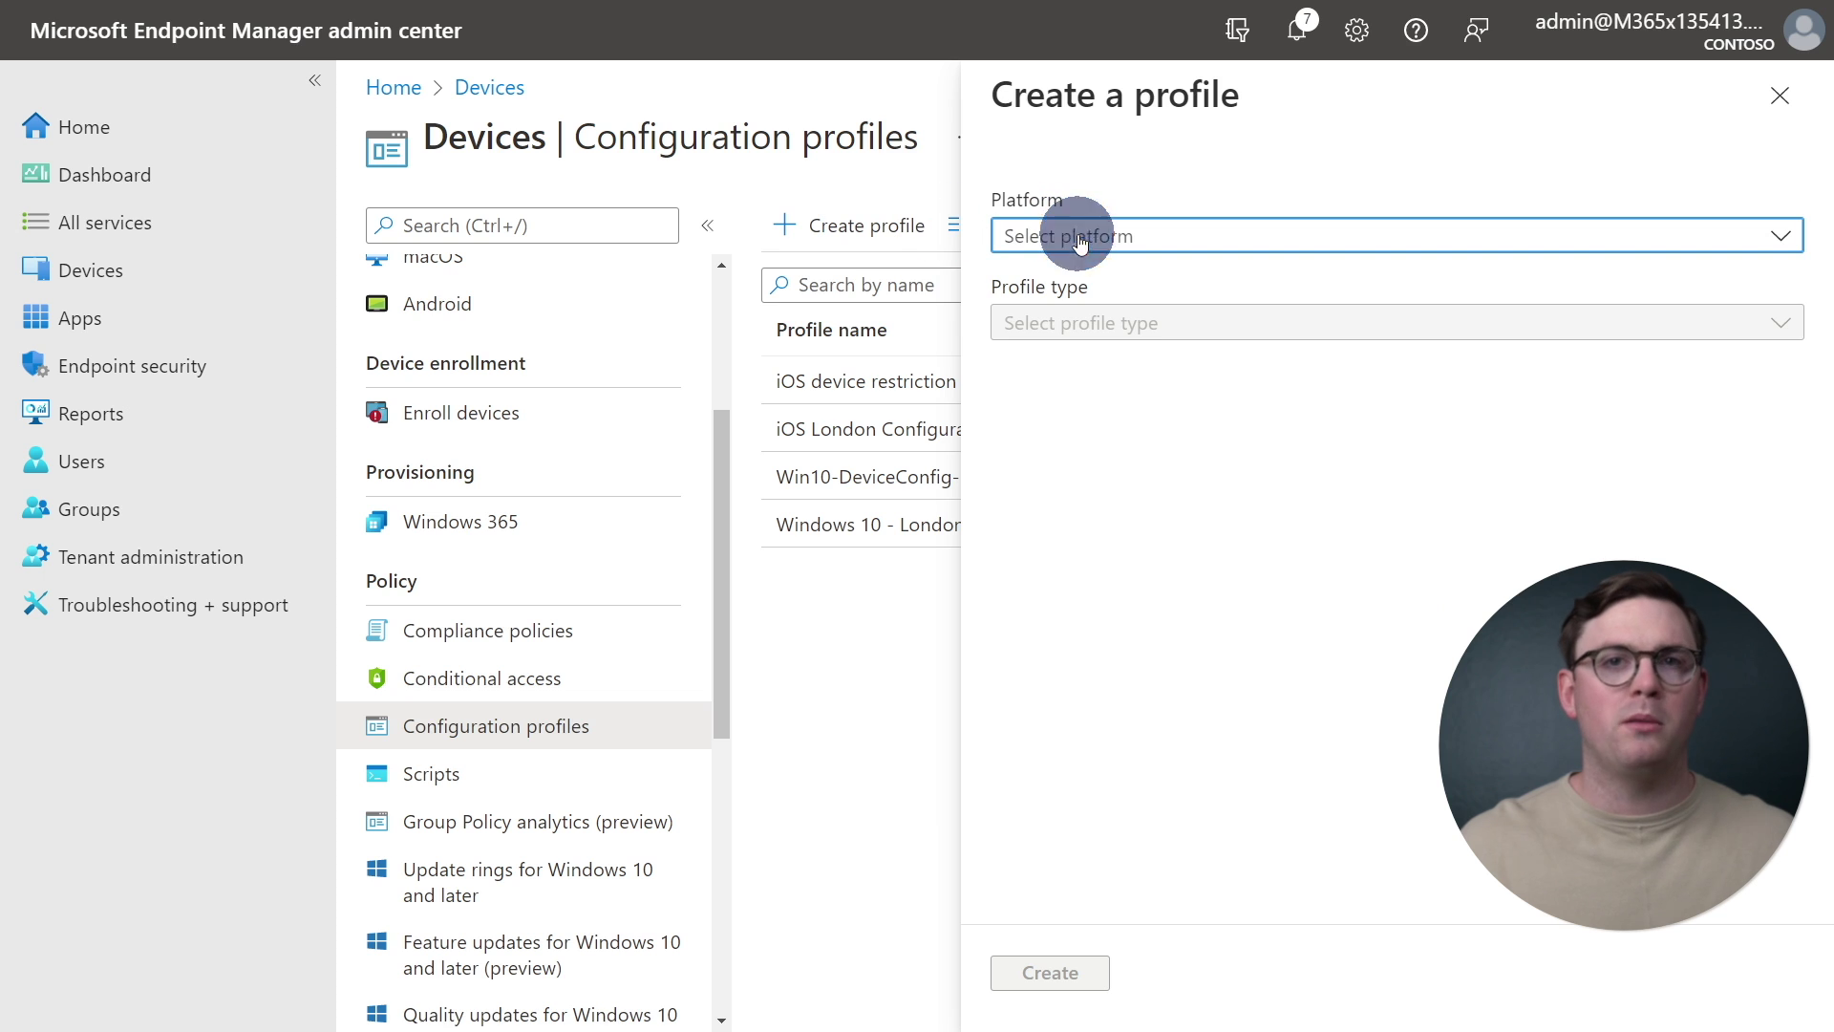
click(1101, 463)
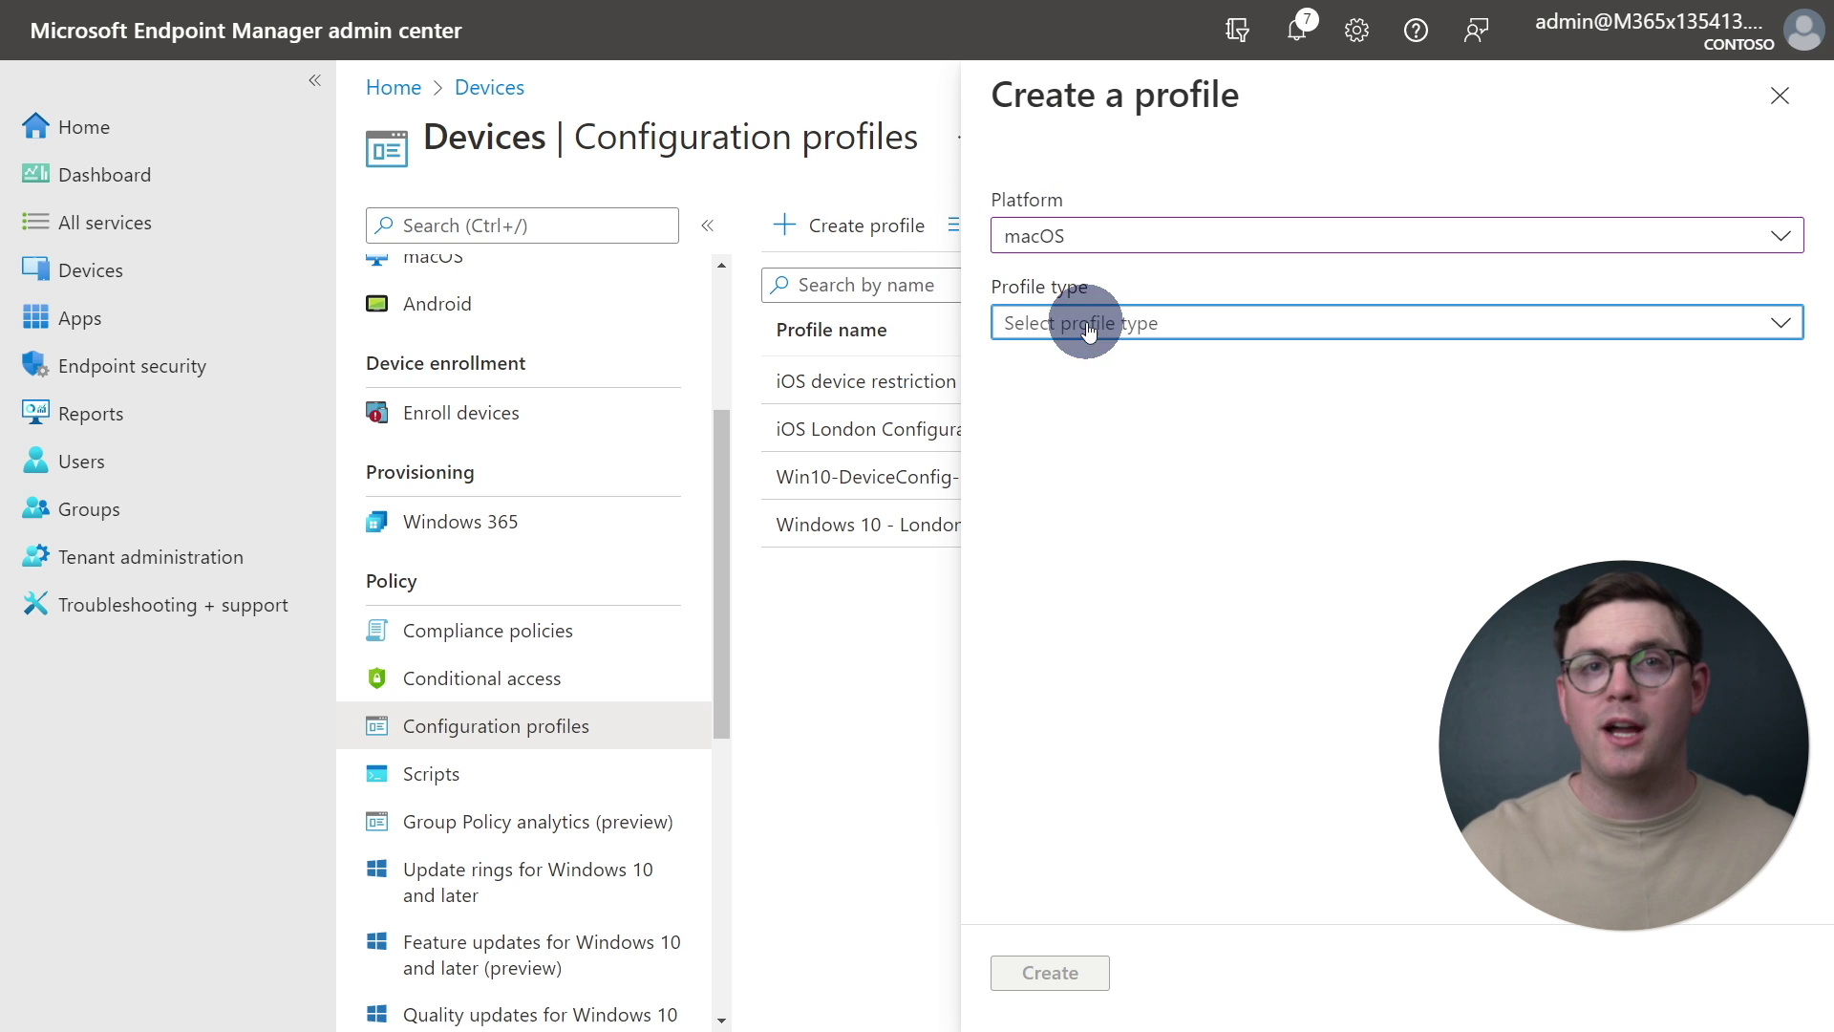
click(1077, 323)
click(1096, 361)
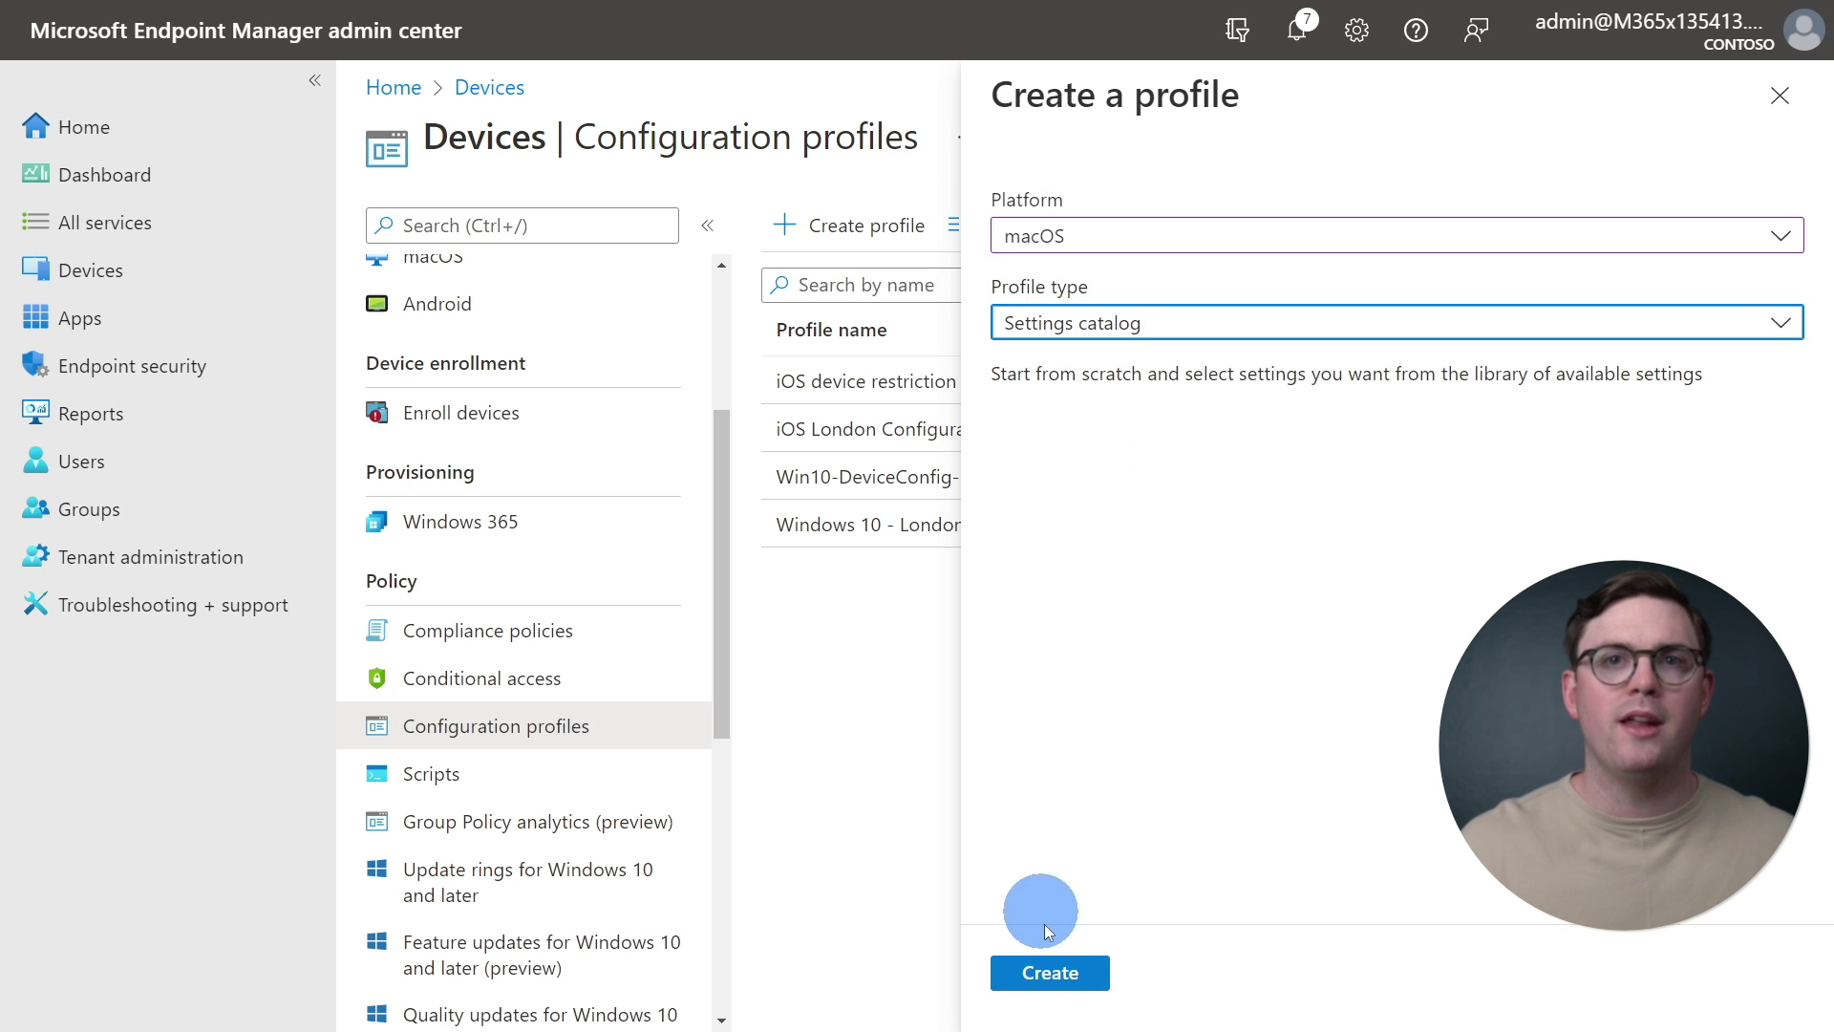
click(1054, 969)
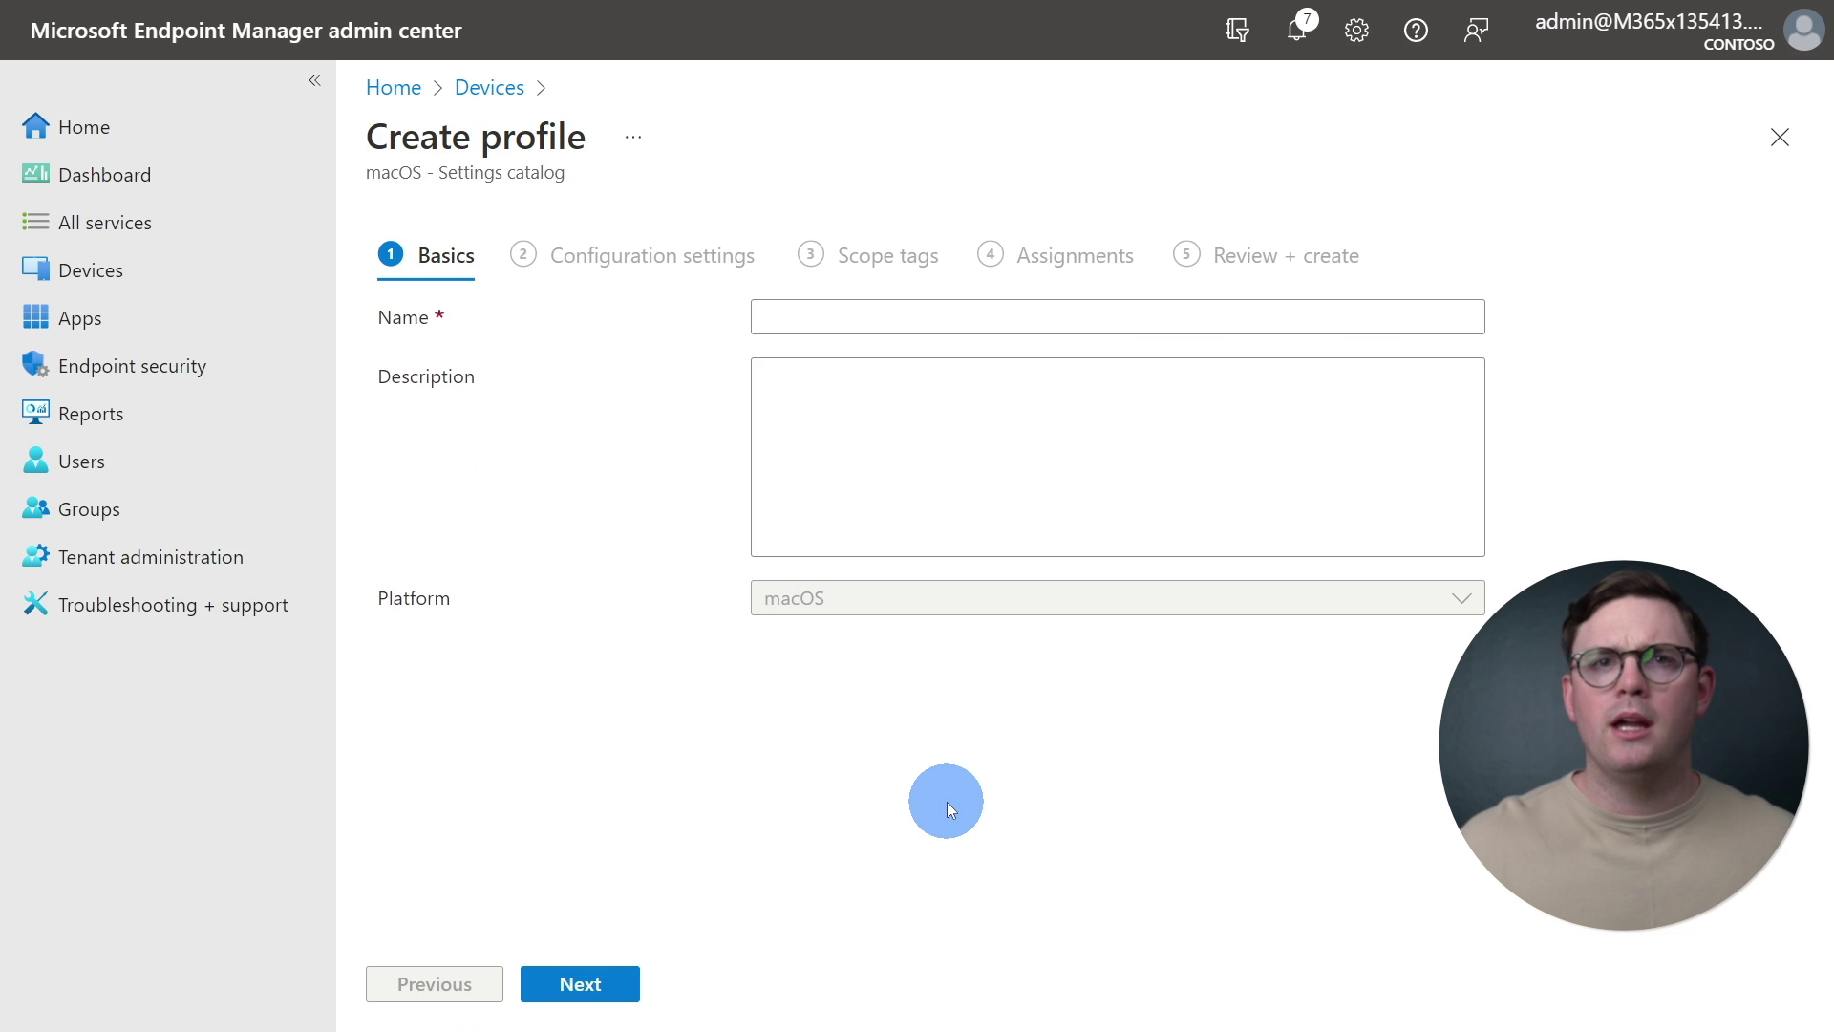
Step: Name the profile 'macOS-Edge-SC' and advance to Configuration settings
click(803, 313)
text(macOS-Edge-SC)
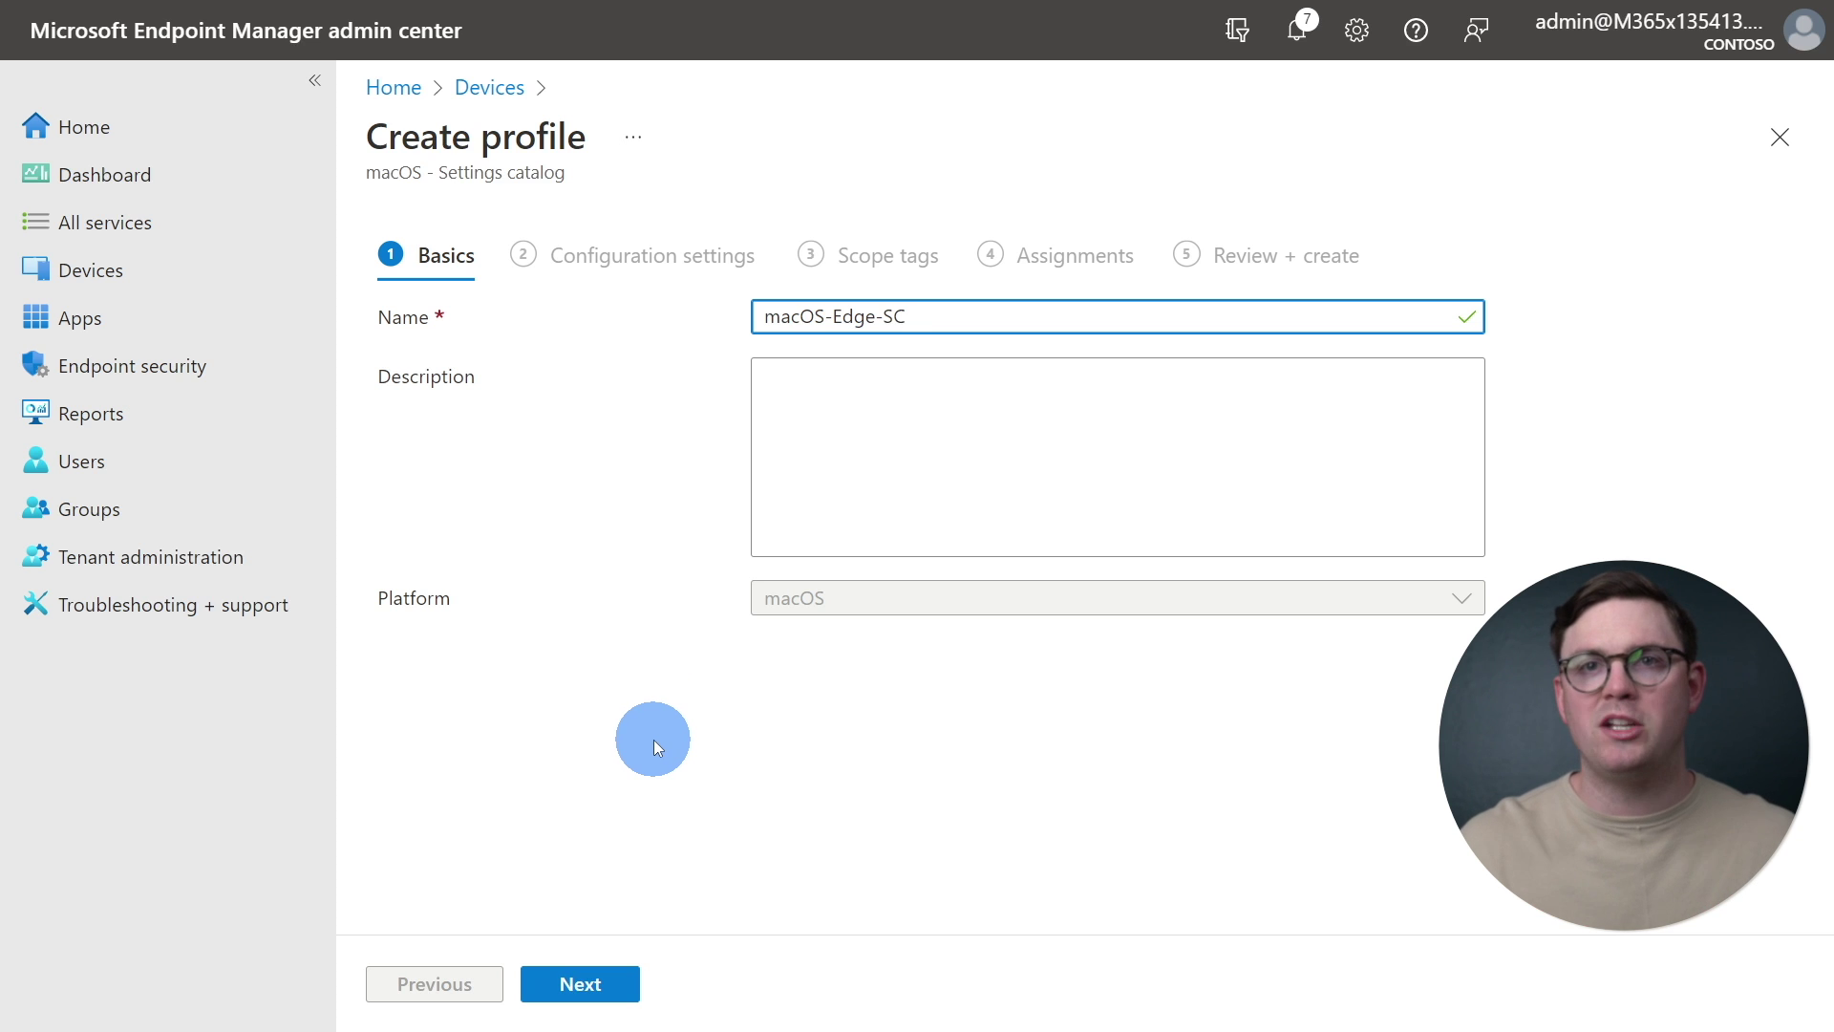
click(612, 994)
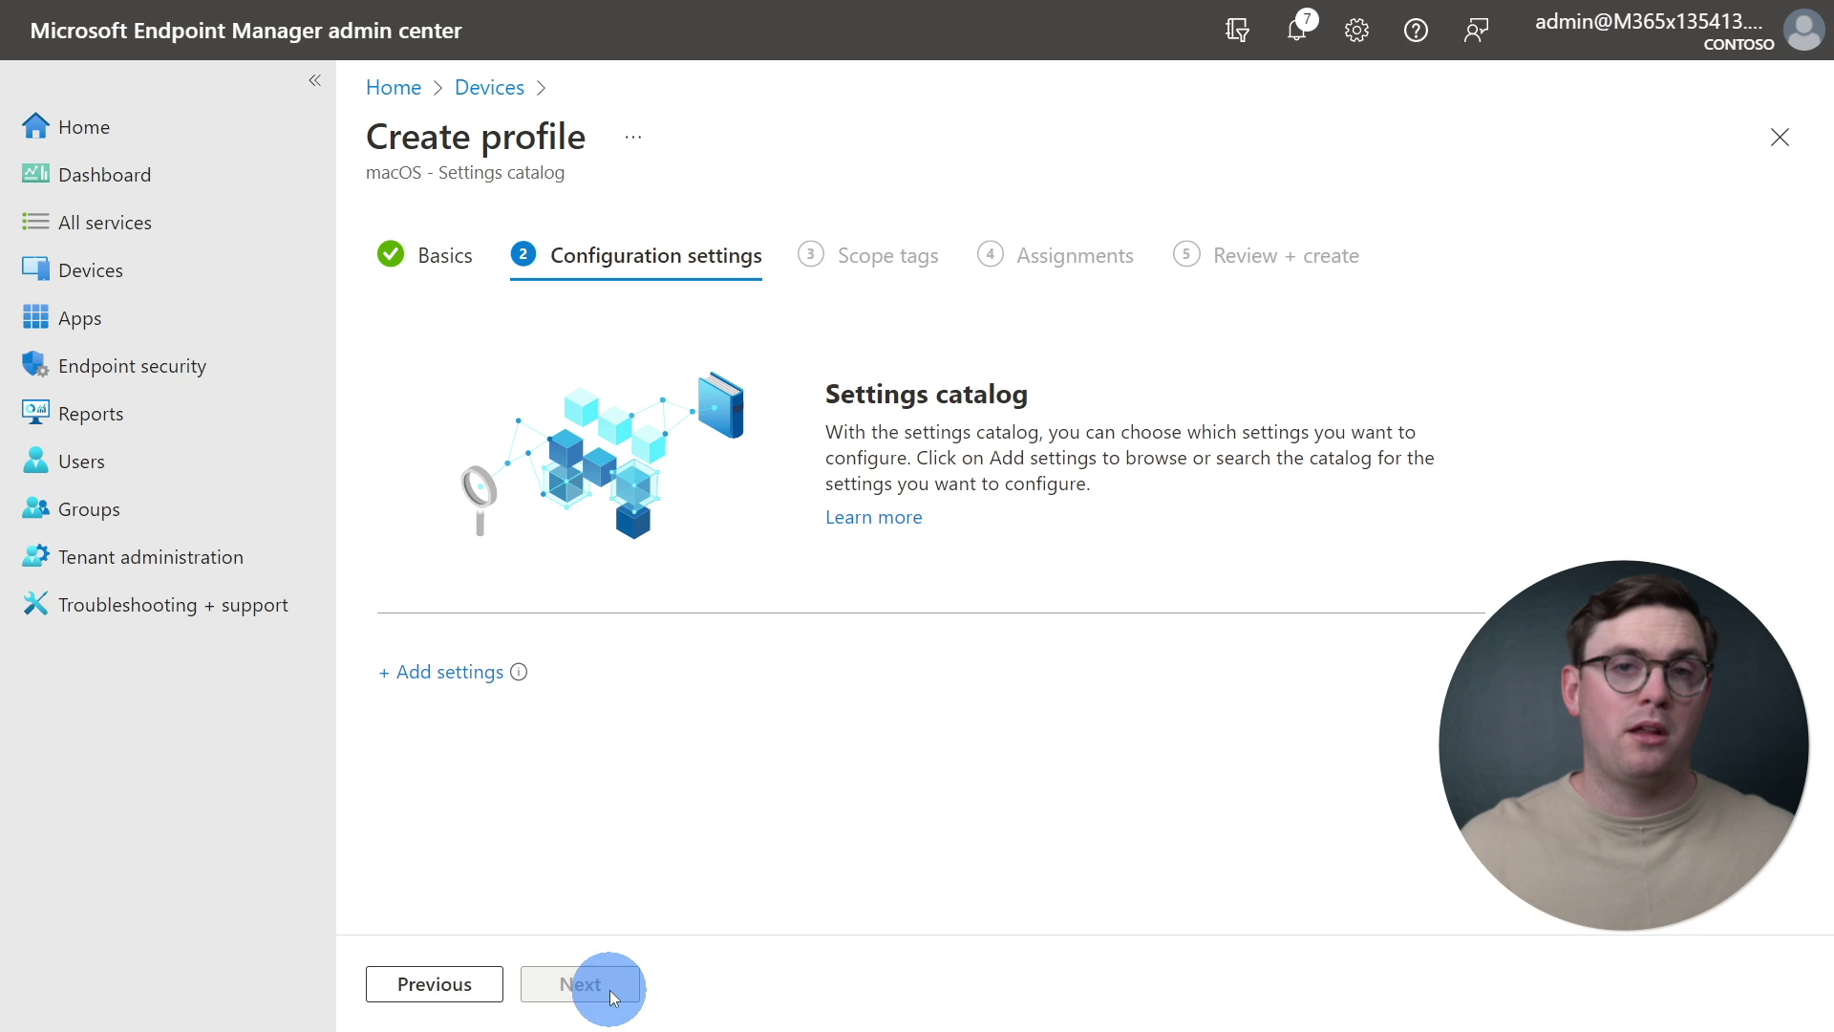
Step: Add 'Control where developer tools can be used' from the Microsoft Edge - All category
click(422, 674)
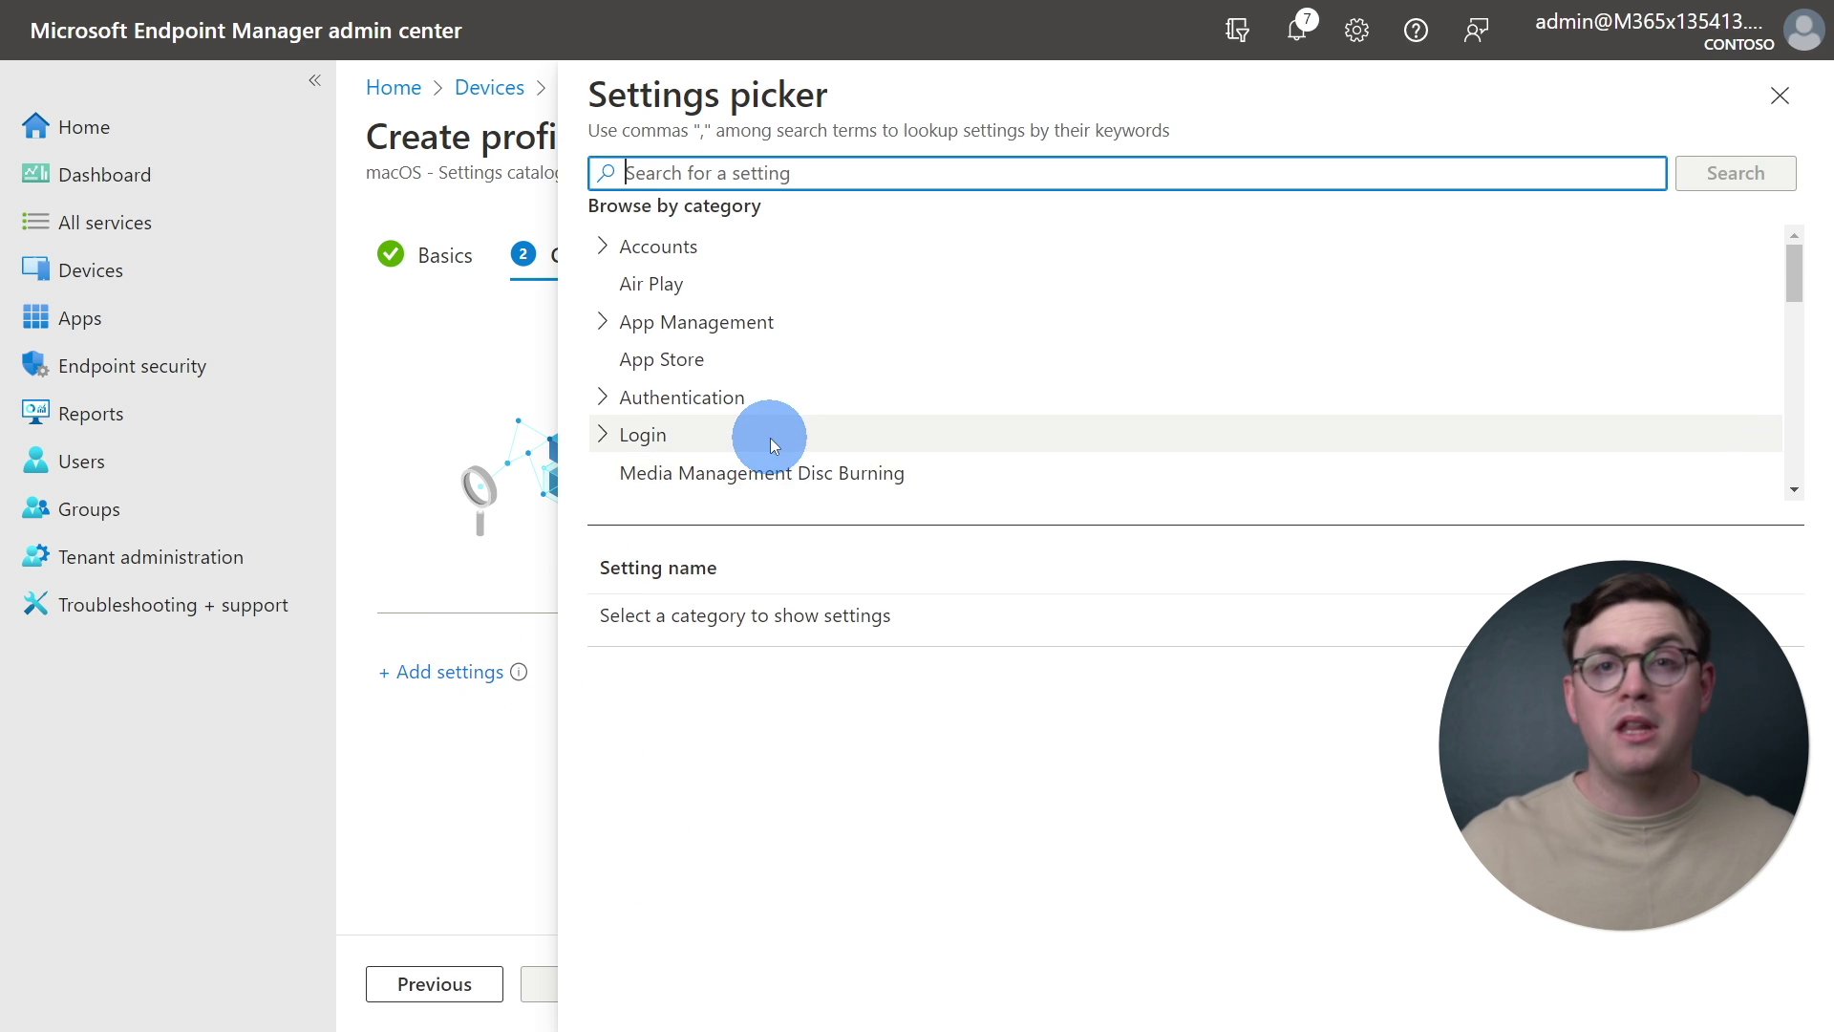
scroll(770, 438, down, 5)
click(762, 432)
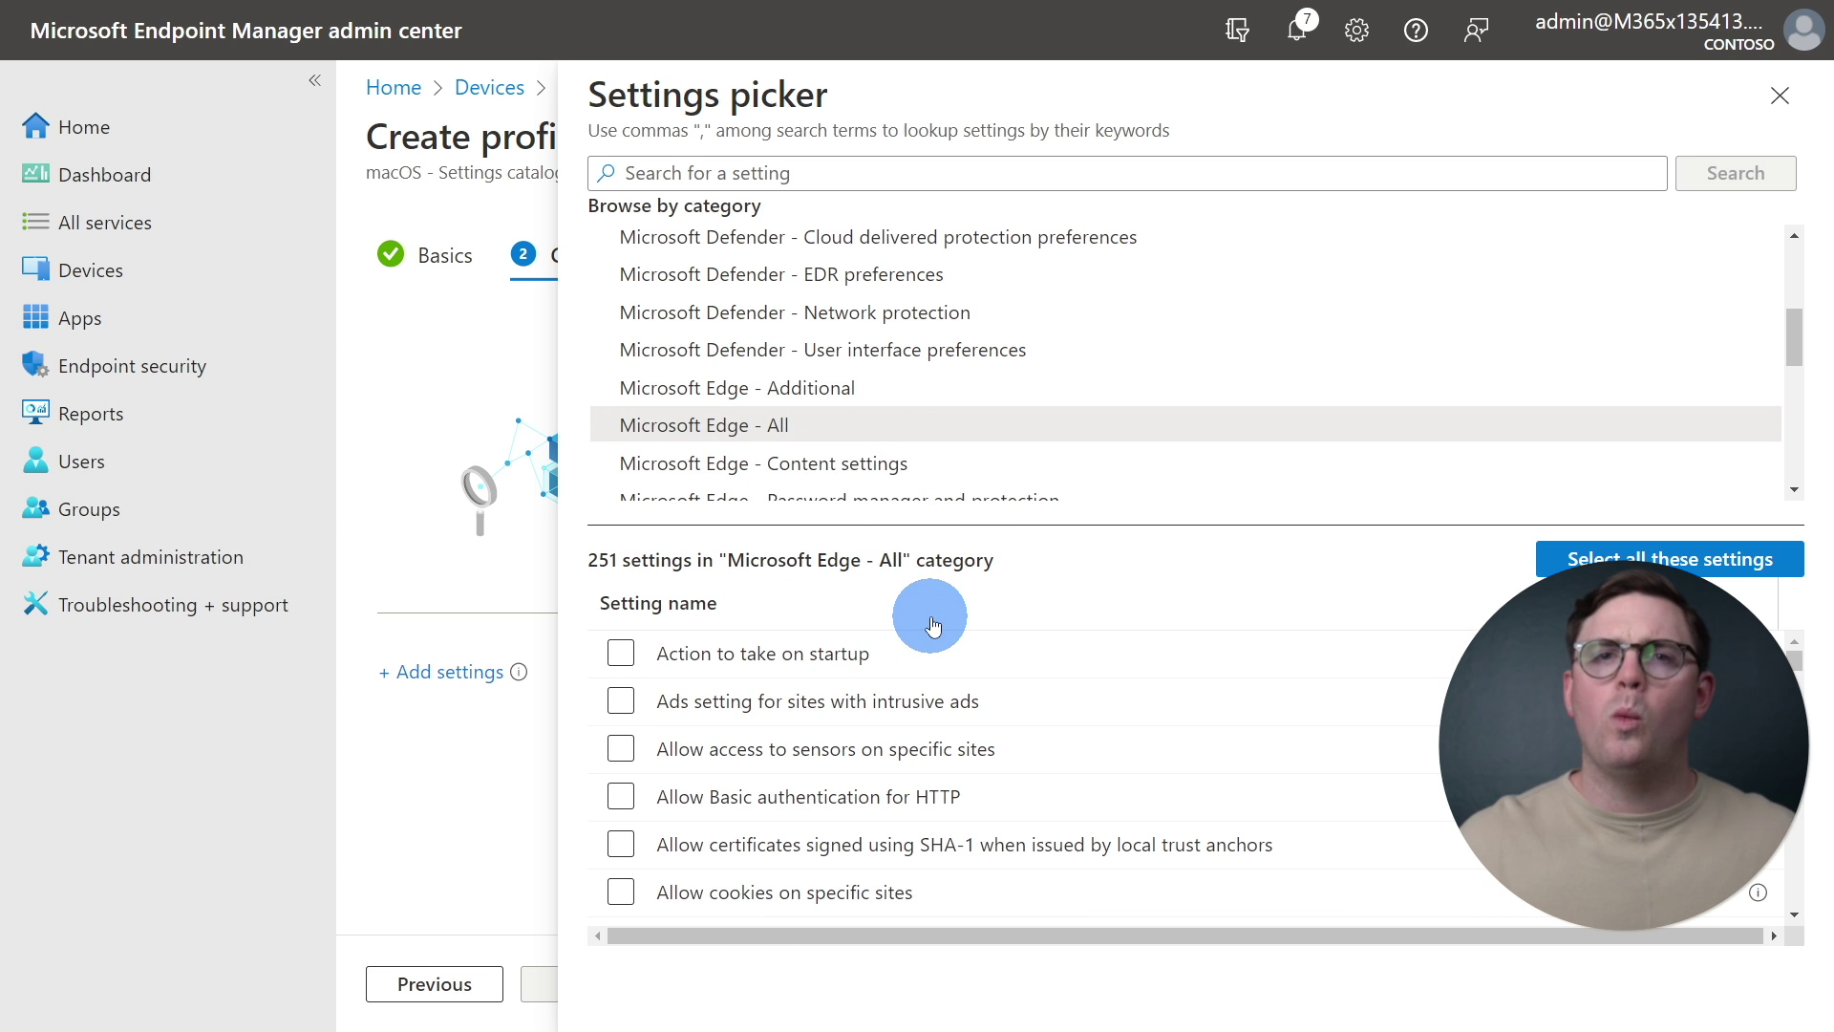
scroll(835, 765, down, 8)
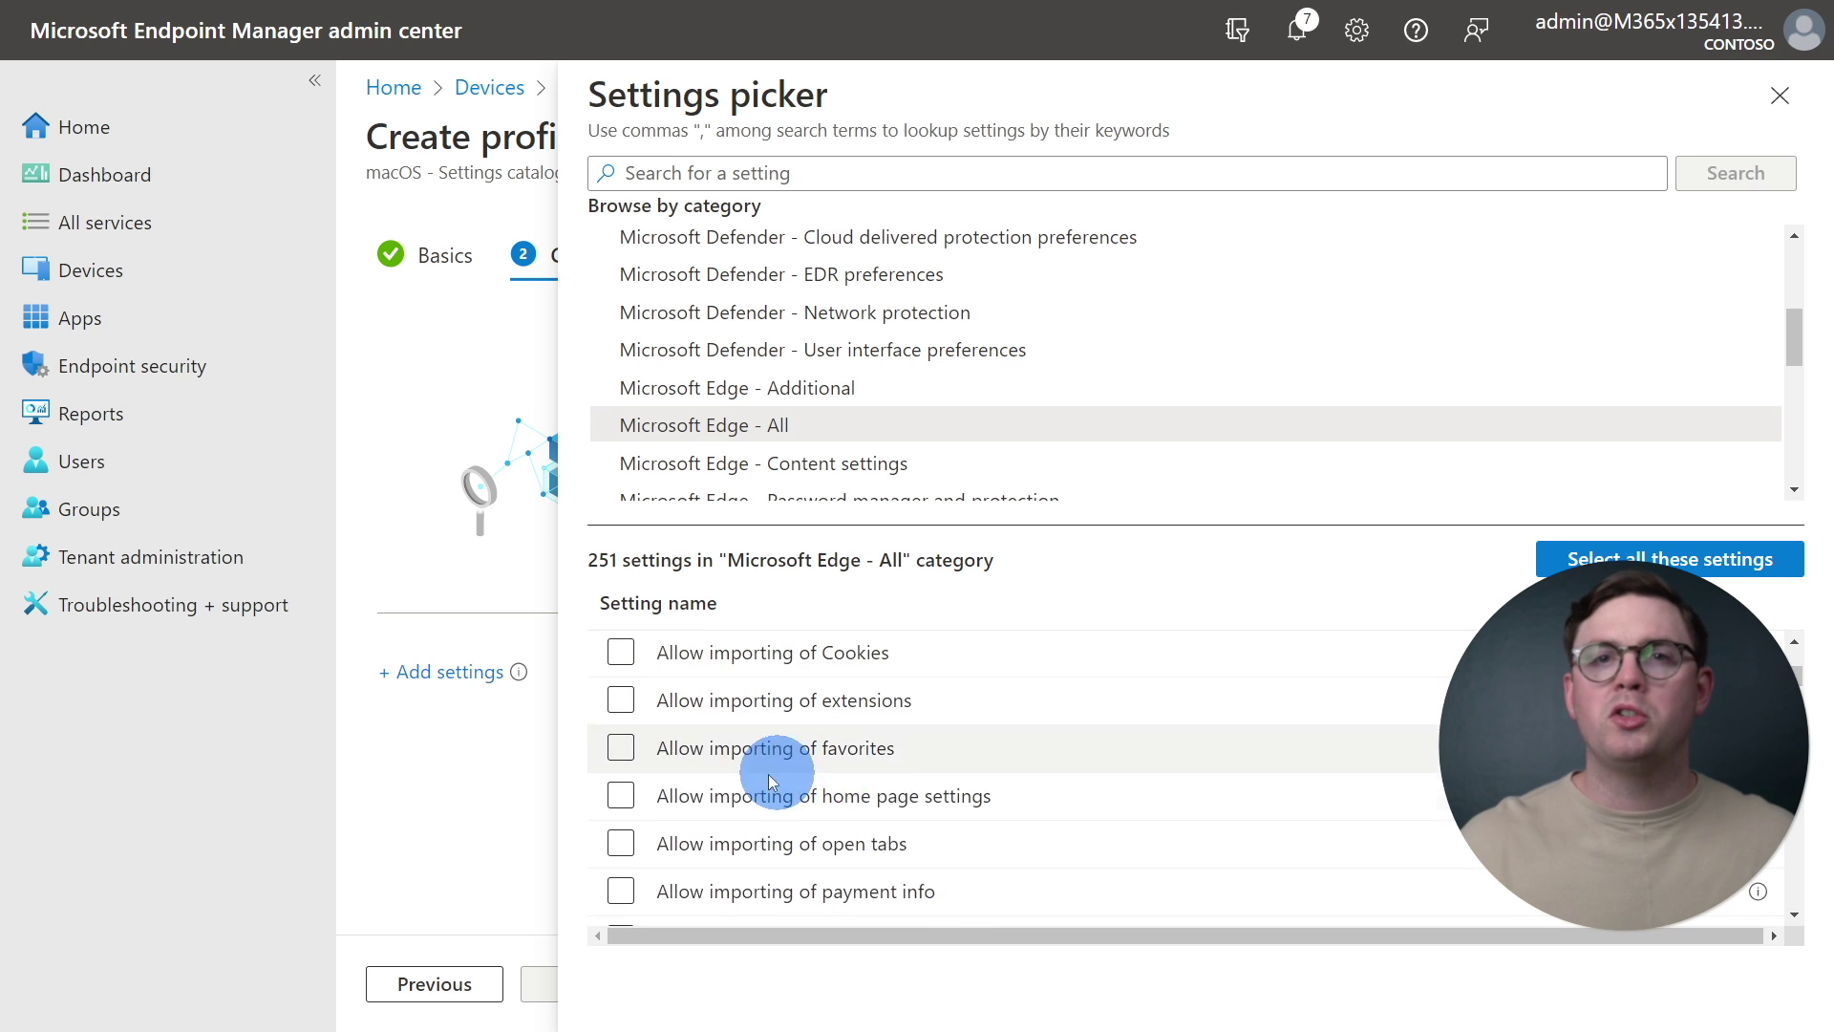
scroll(772, 781, down, 15)
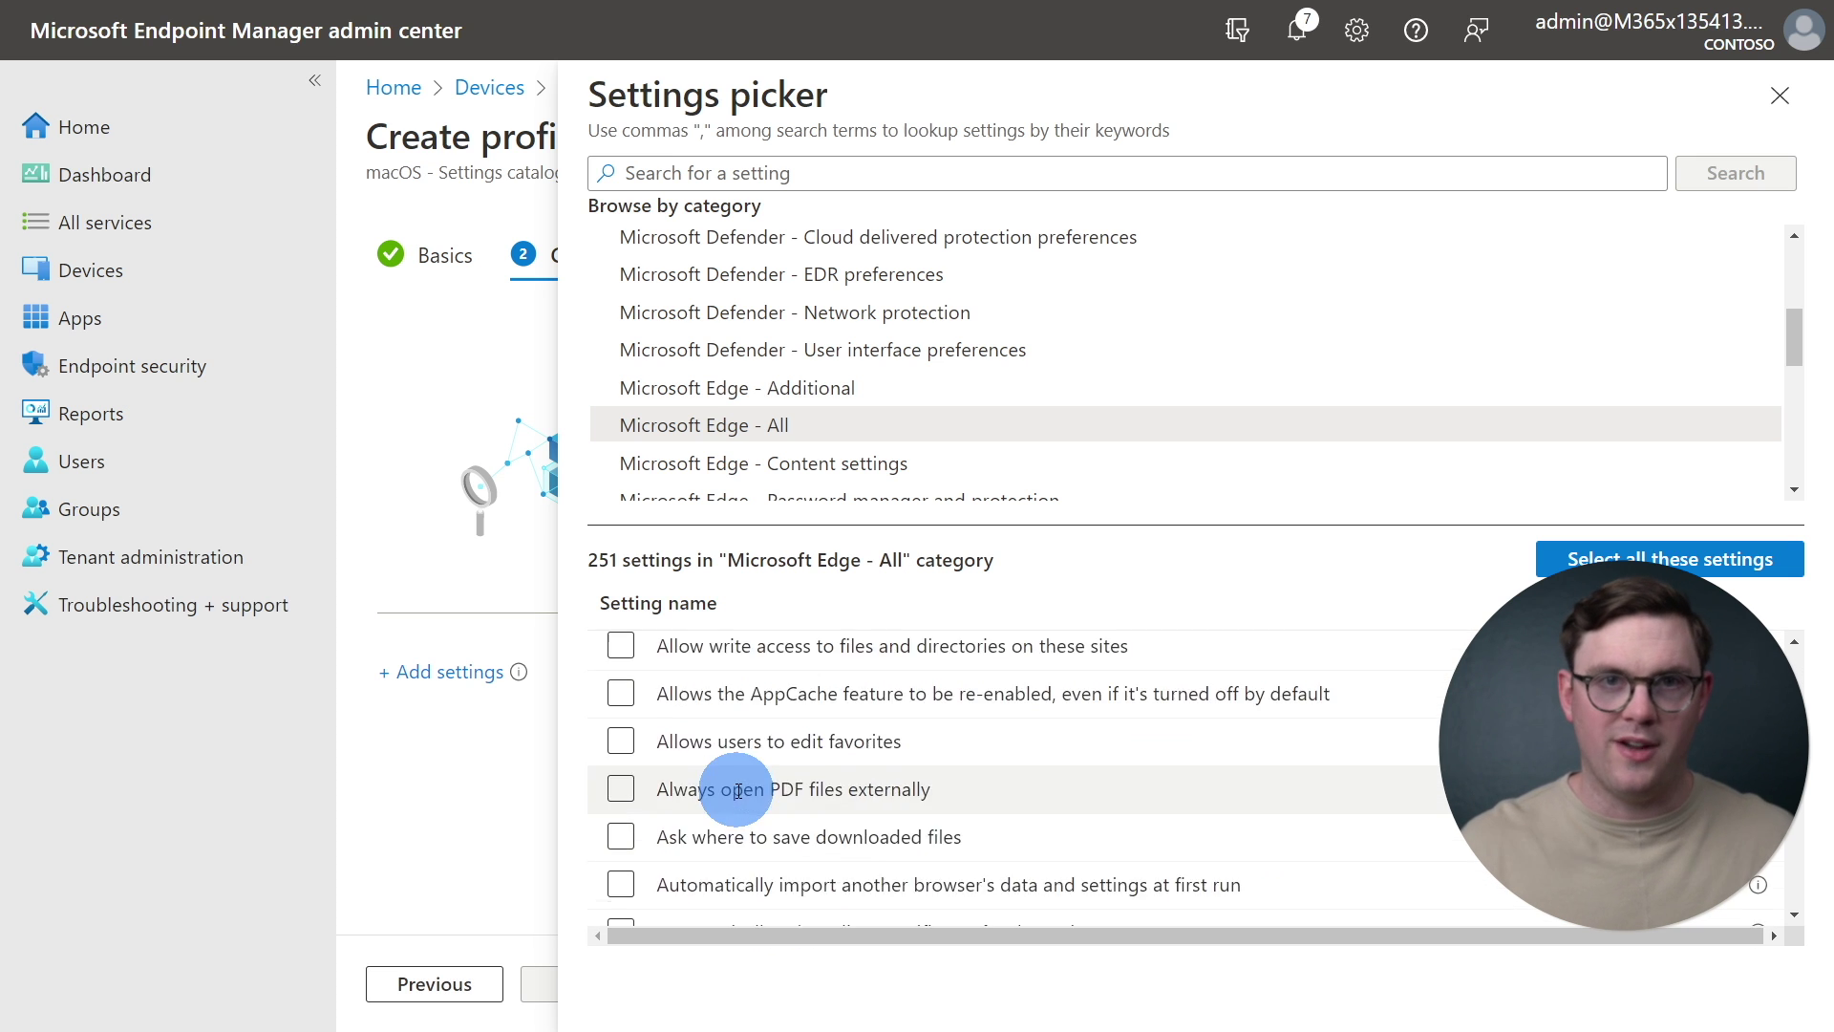
scroll(737, 791, down, 15)
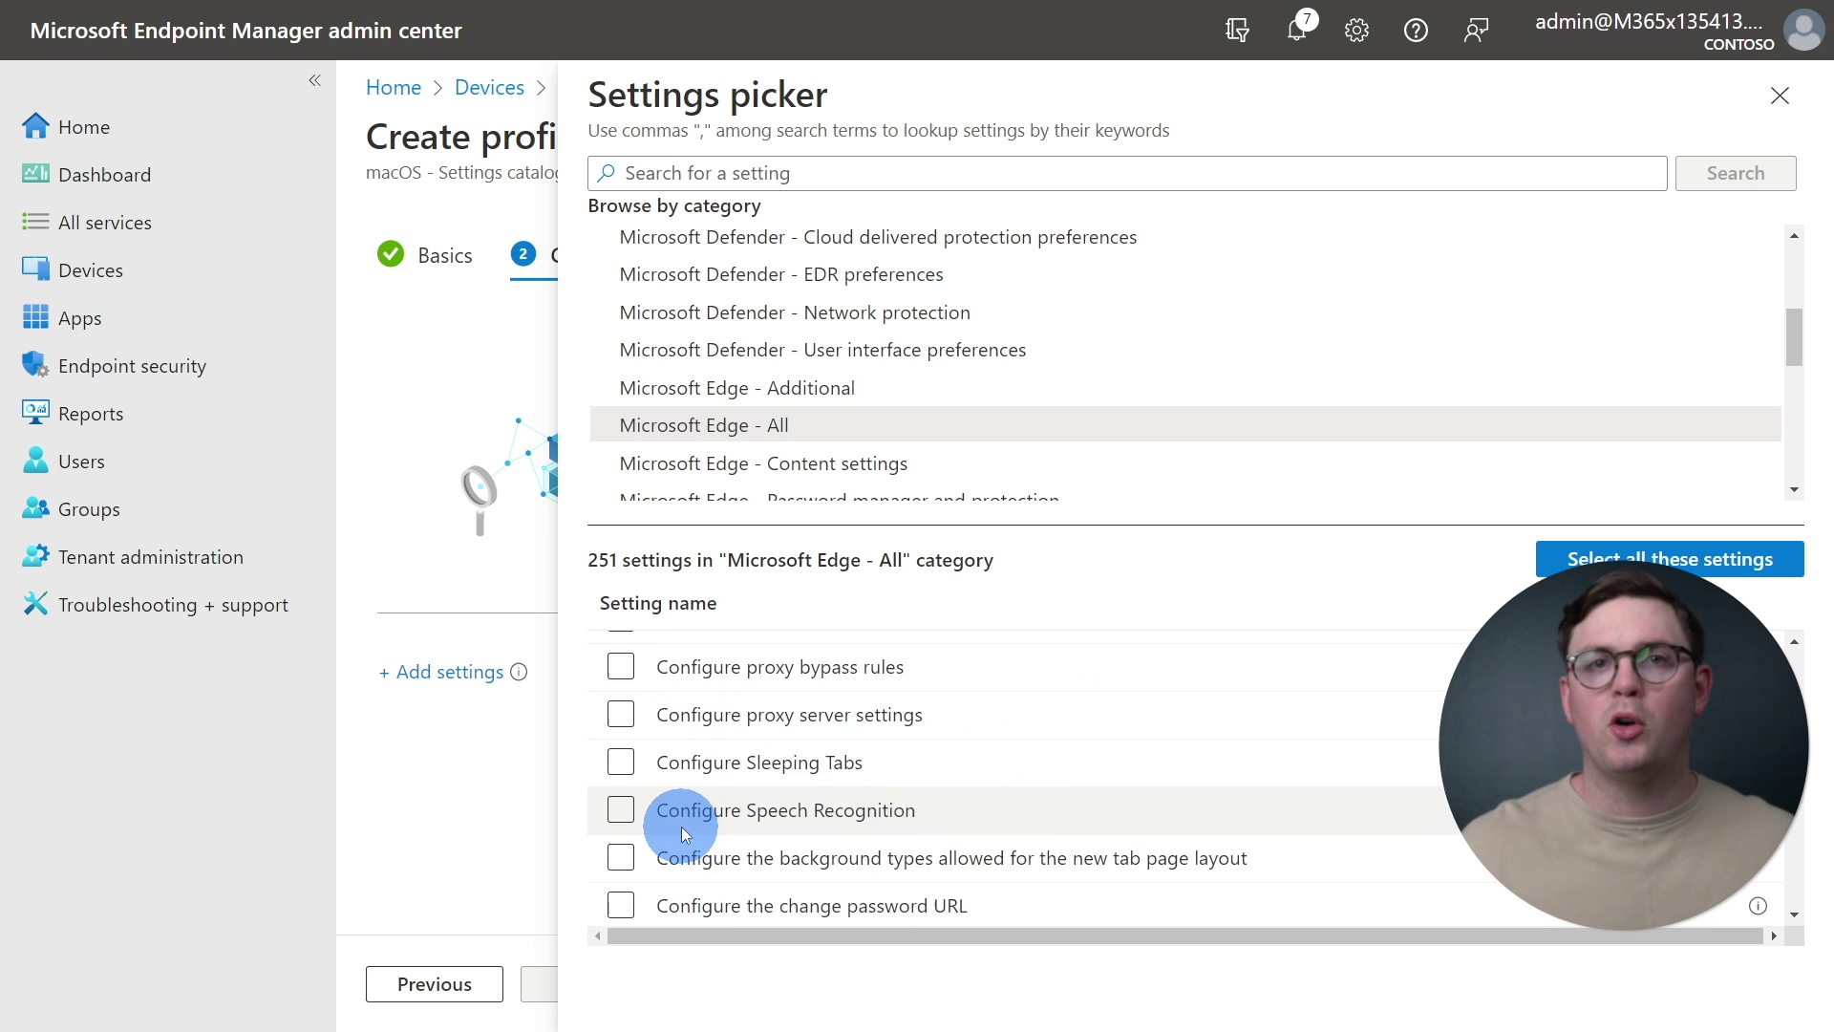
scroll(680, 822, down, 15)
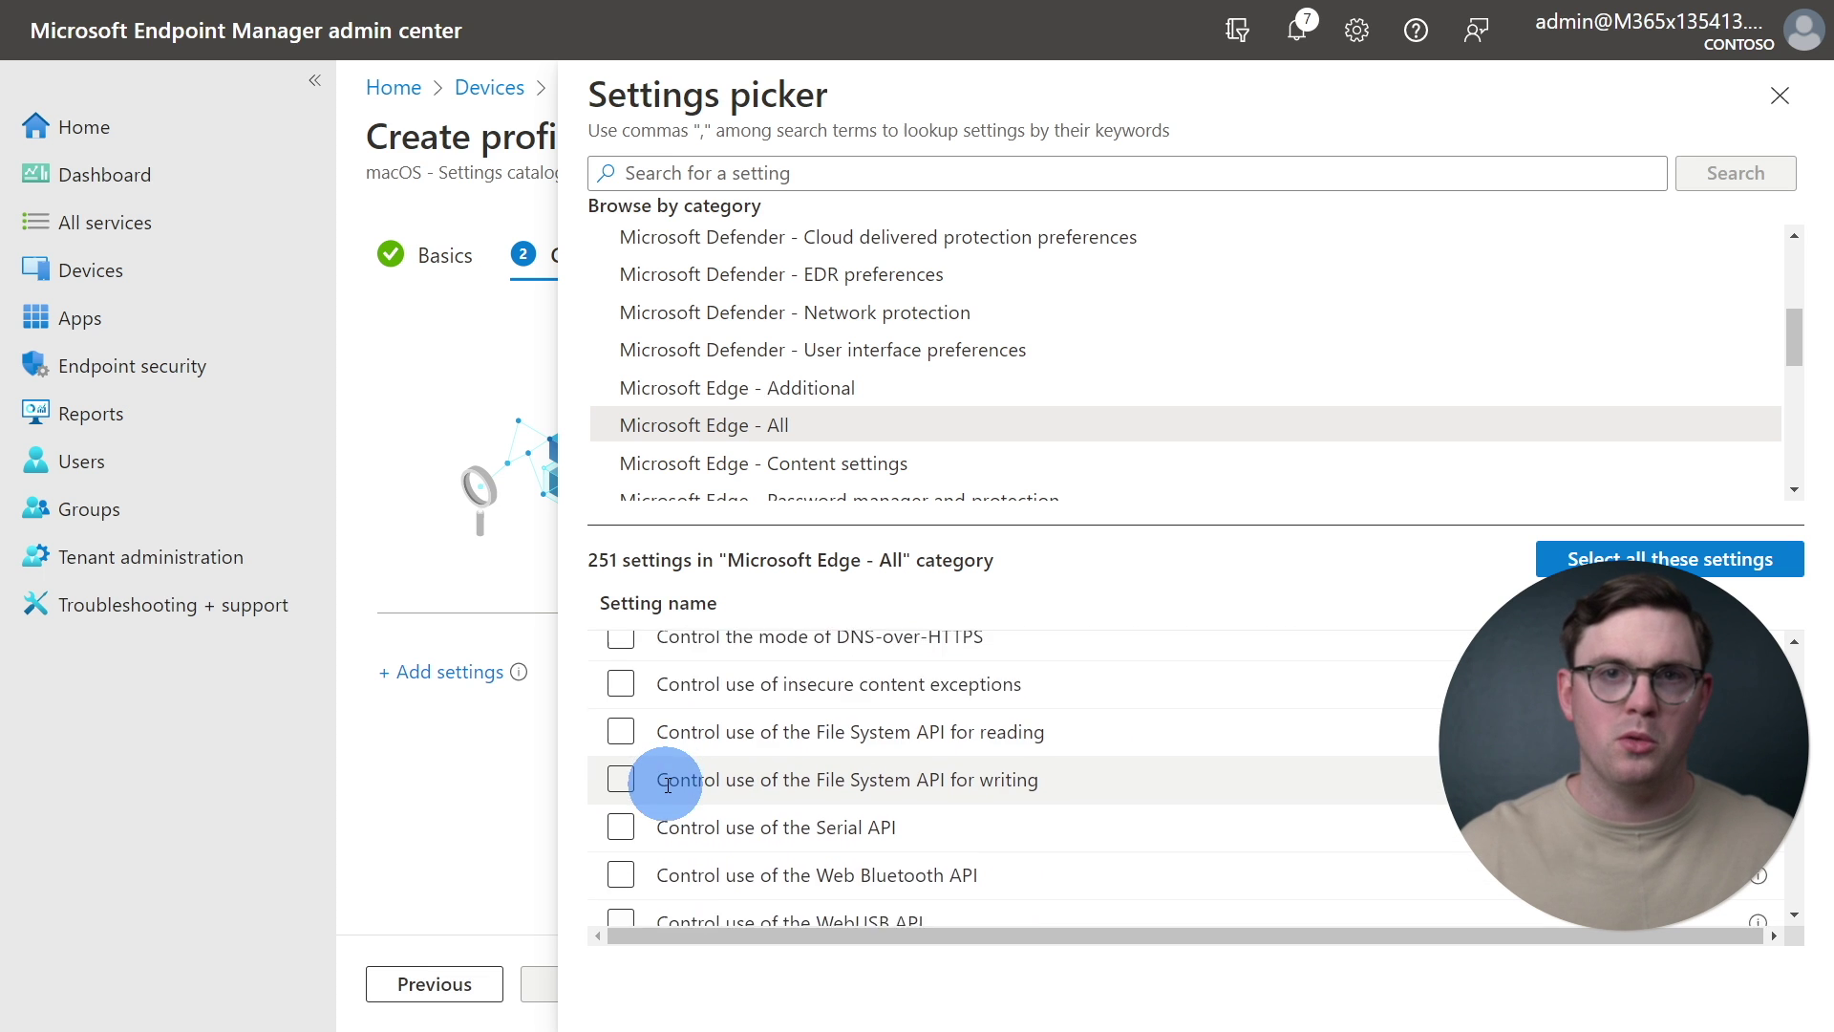
scroll(668, 784, down, 3)
click(621, 843)
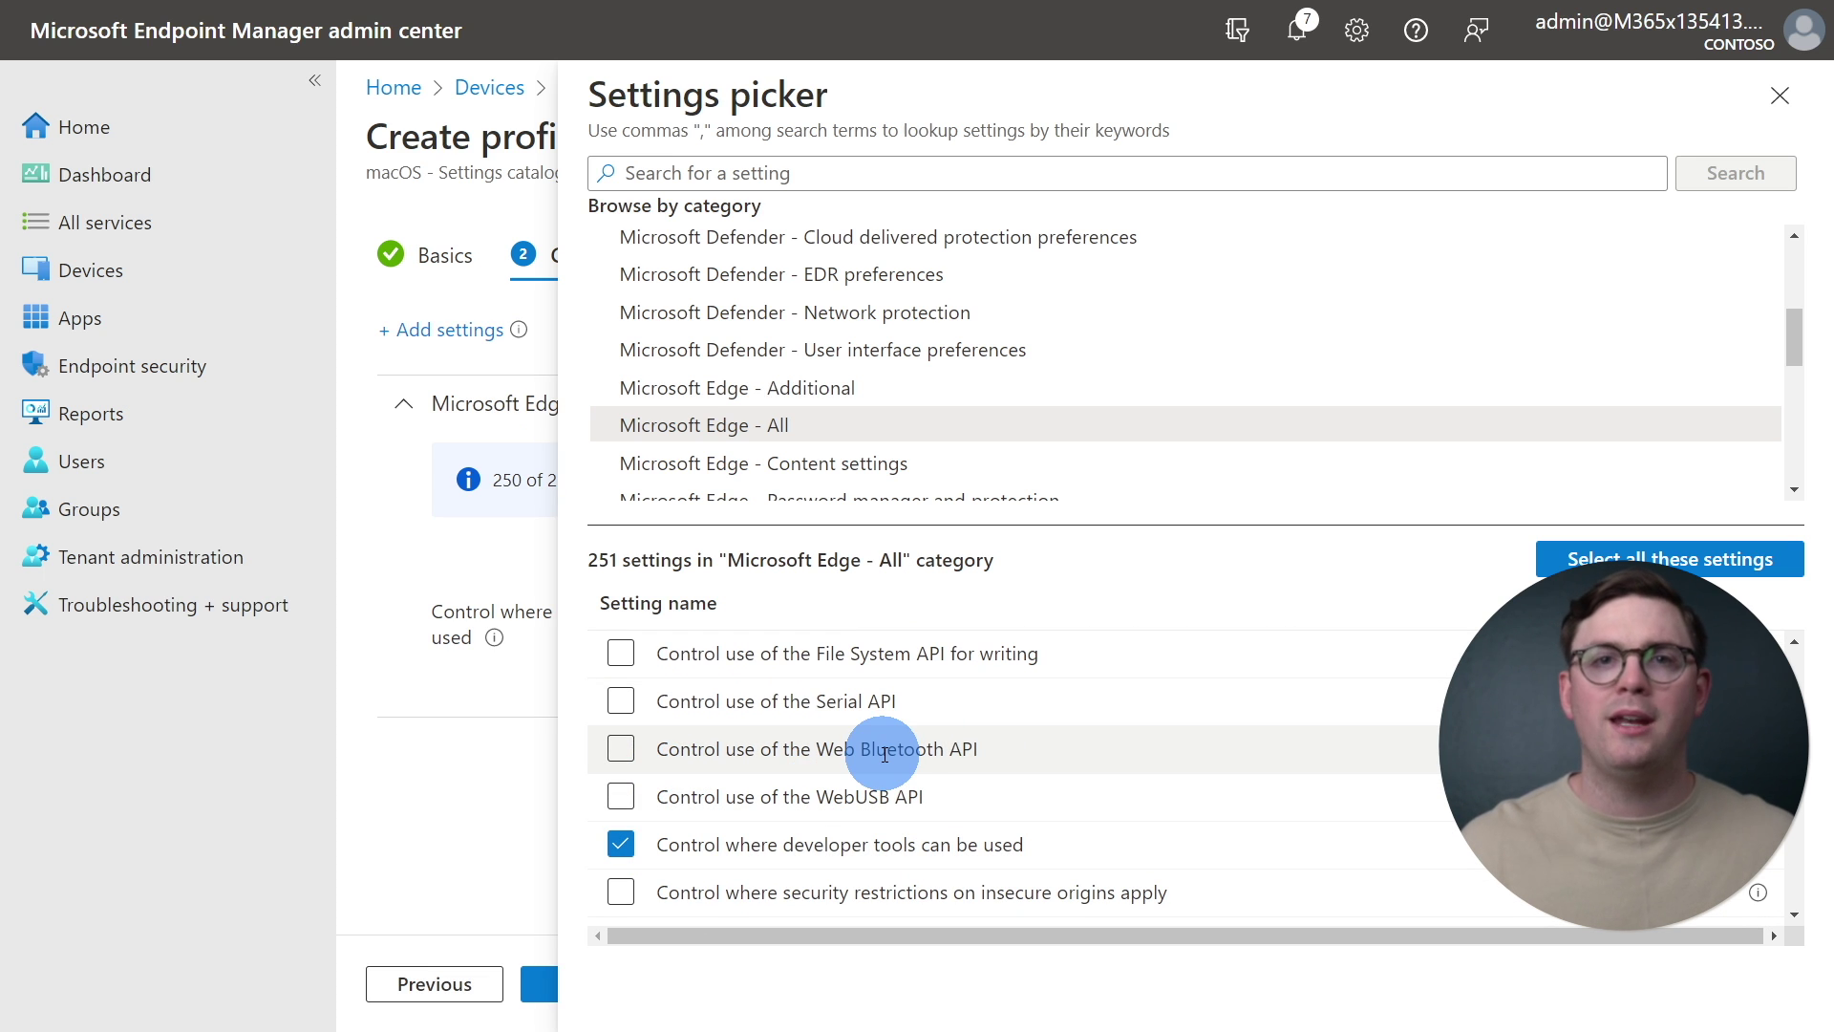
click(1782, 97)
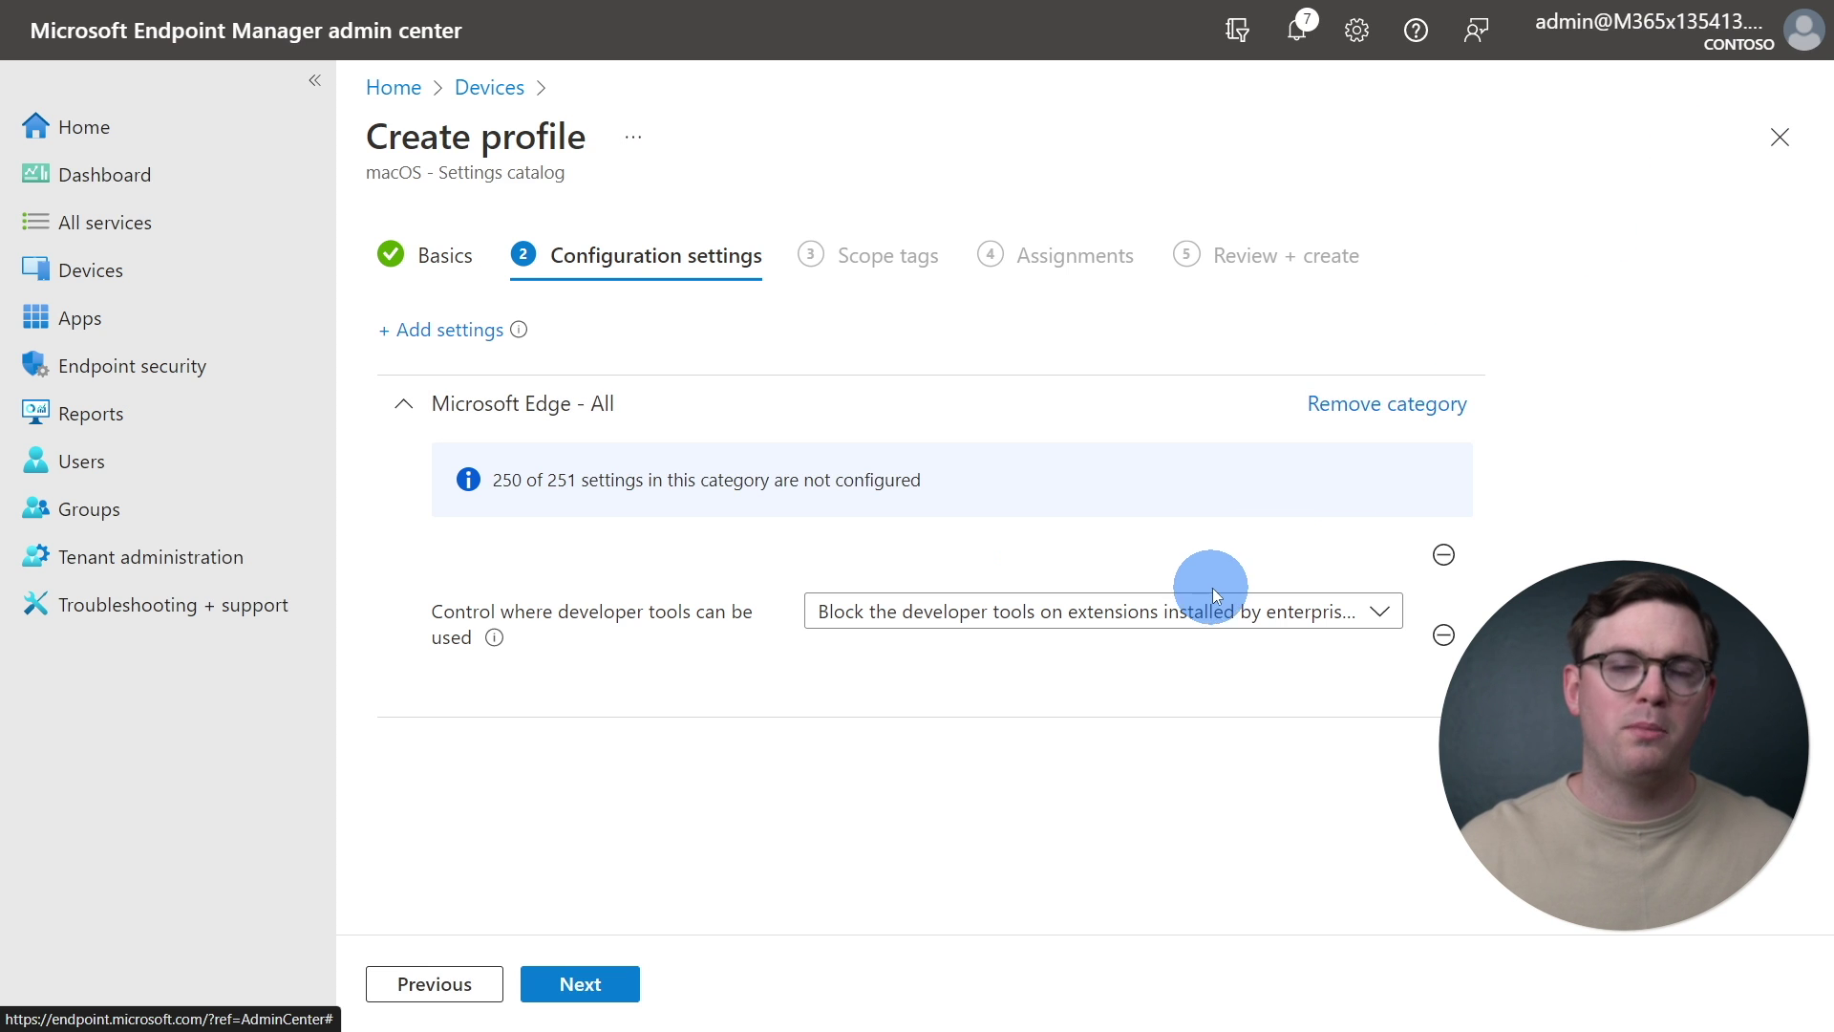
Step: Set developer tools to Don't allow using the developer tools and continue
click(1275, 611)
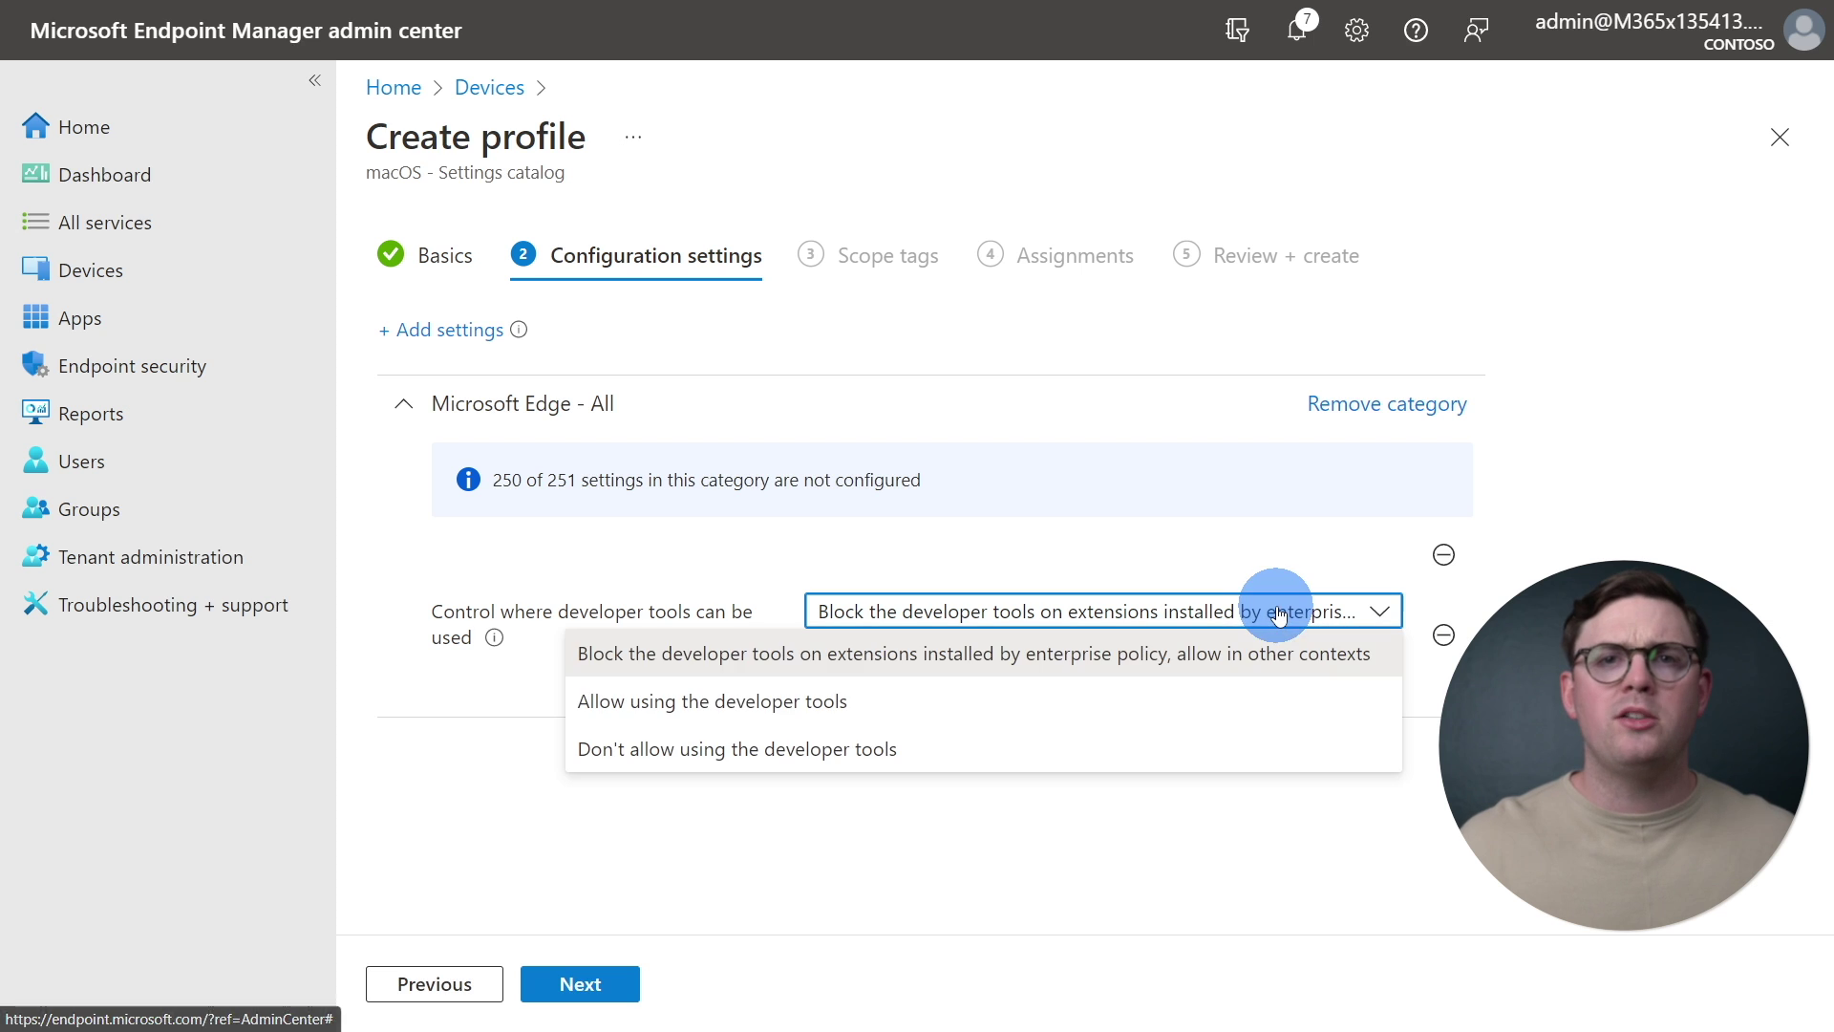
click(931, 765)
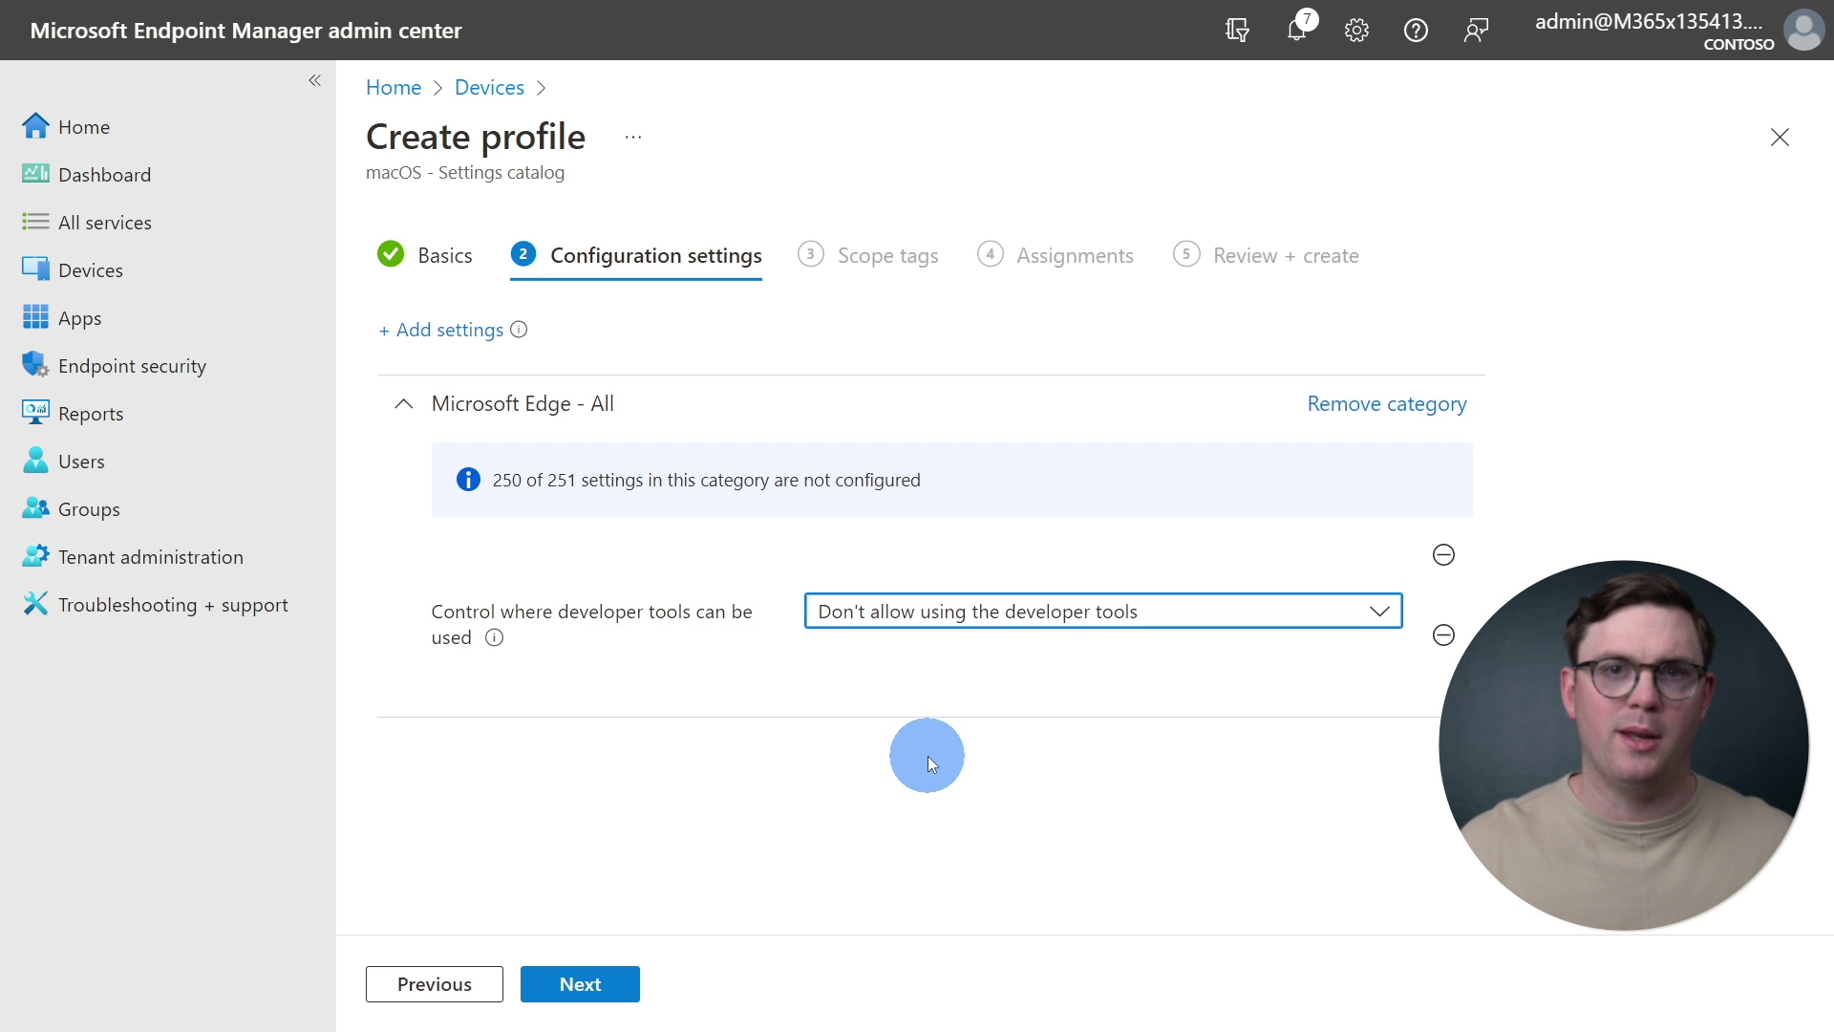
click(615, 984)
Step: Assign the profile to All devices with the All macOS Devices filter in Include mode
click(615, 986)
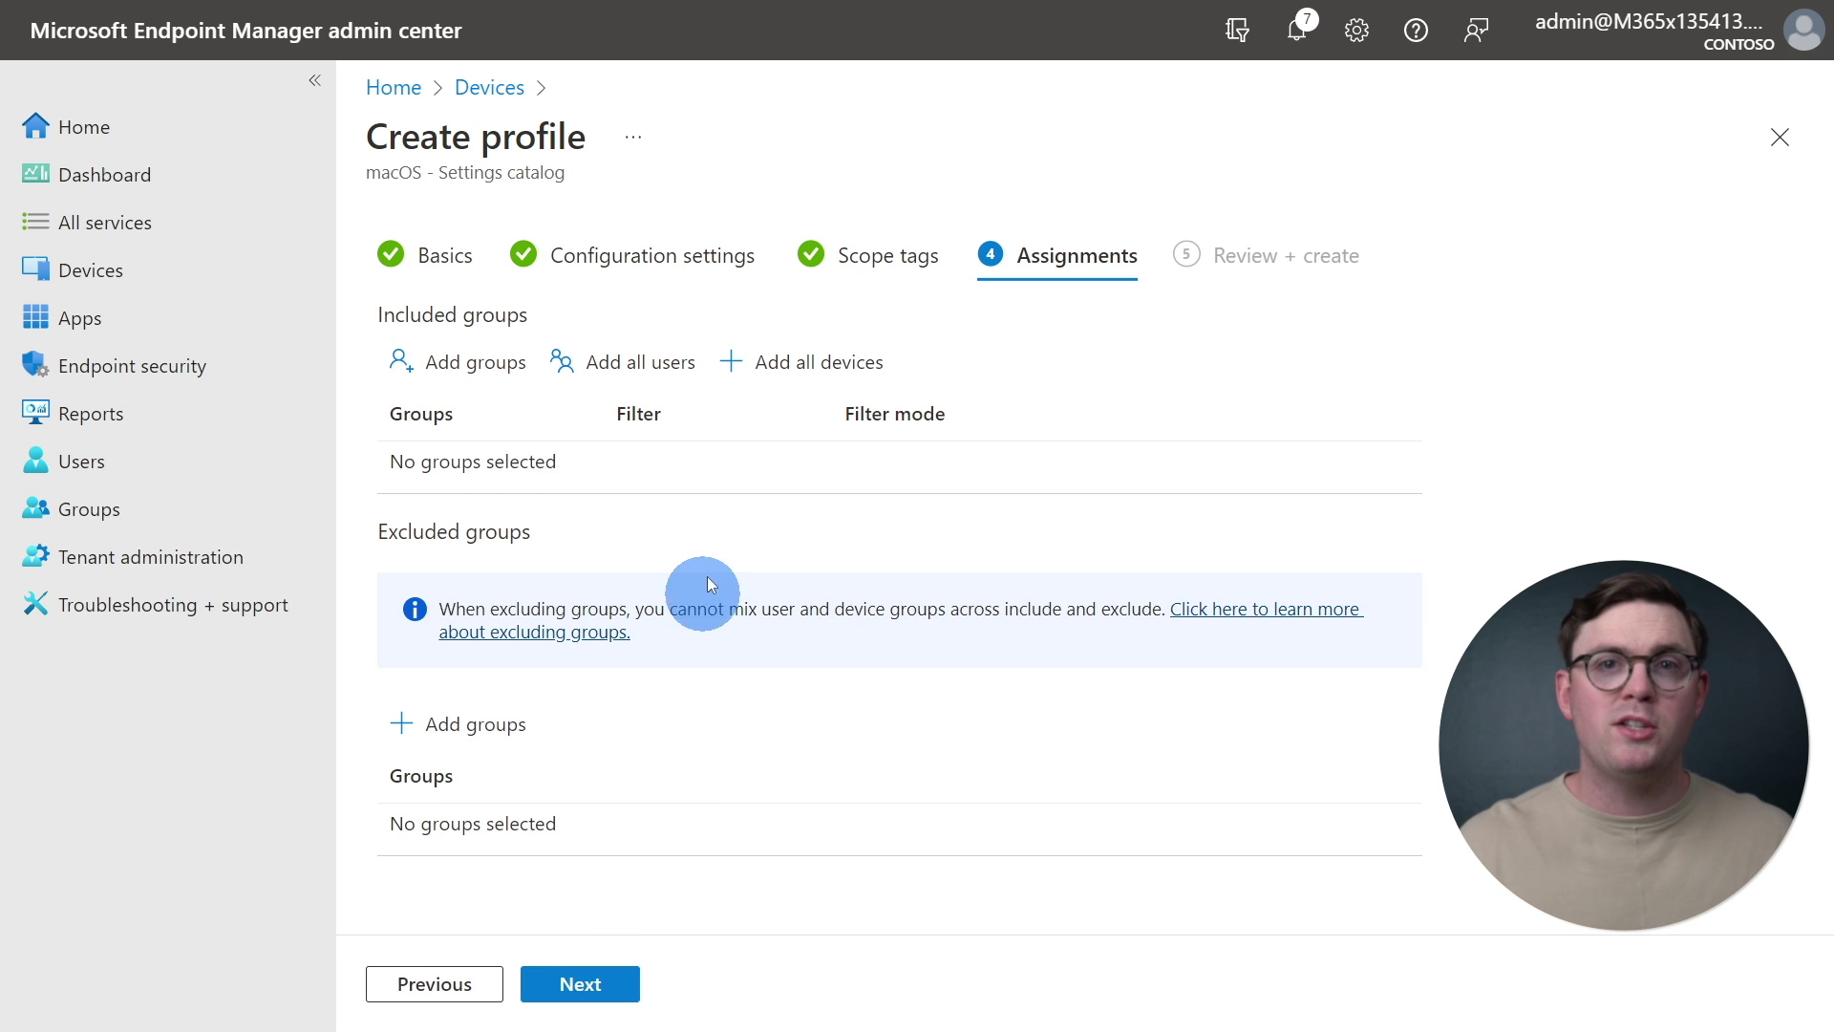
click(791, 368)
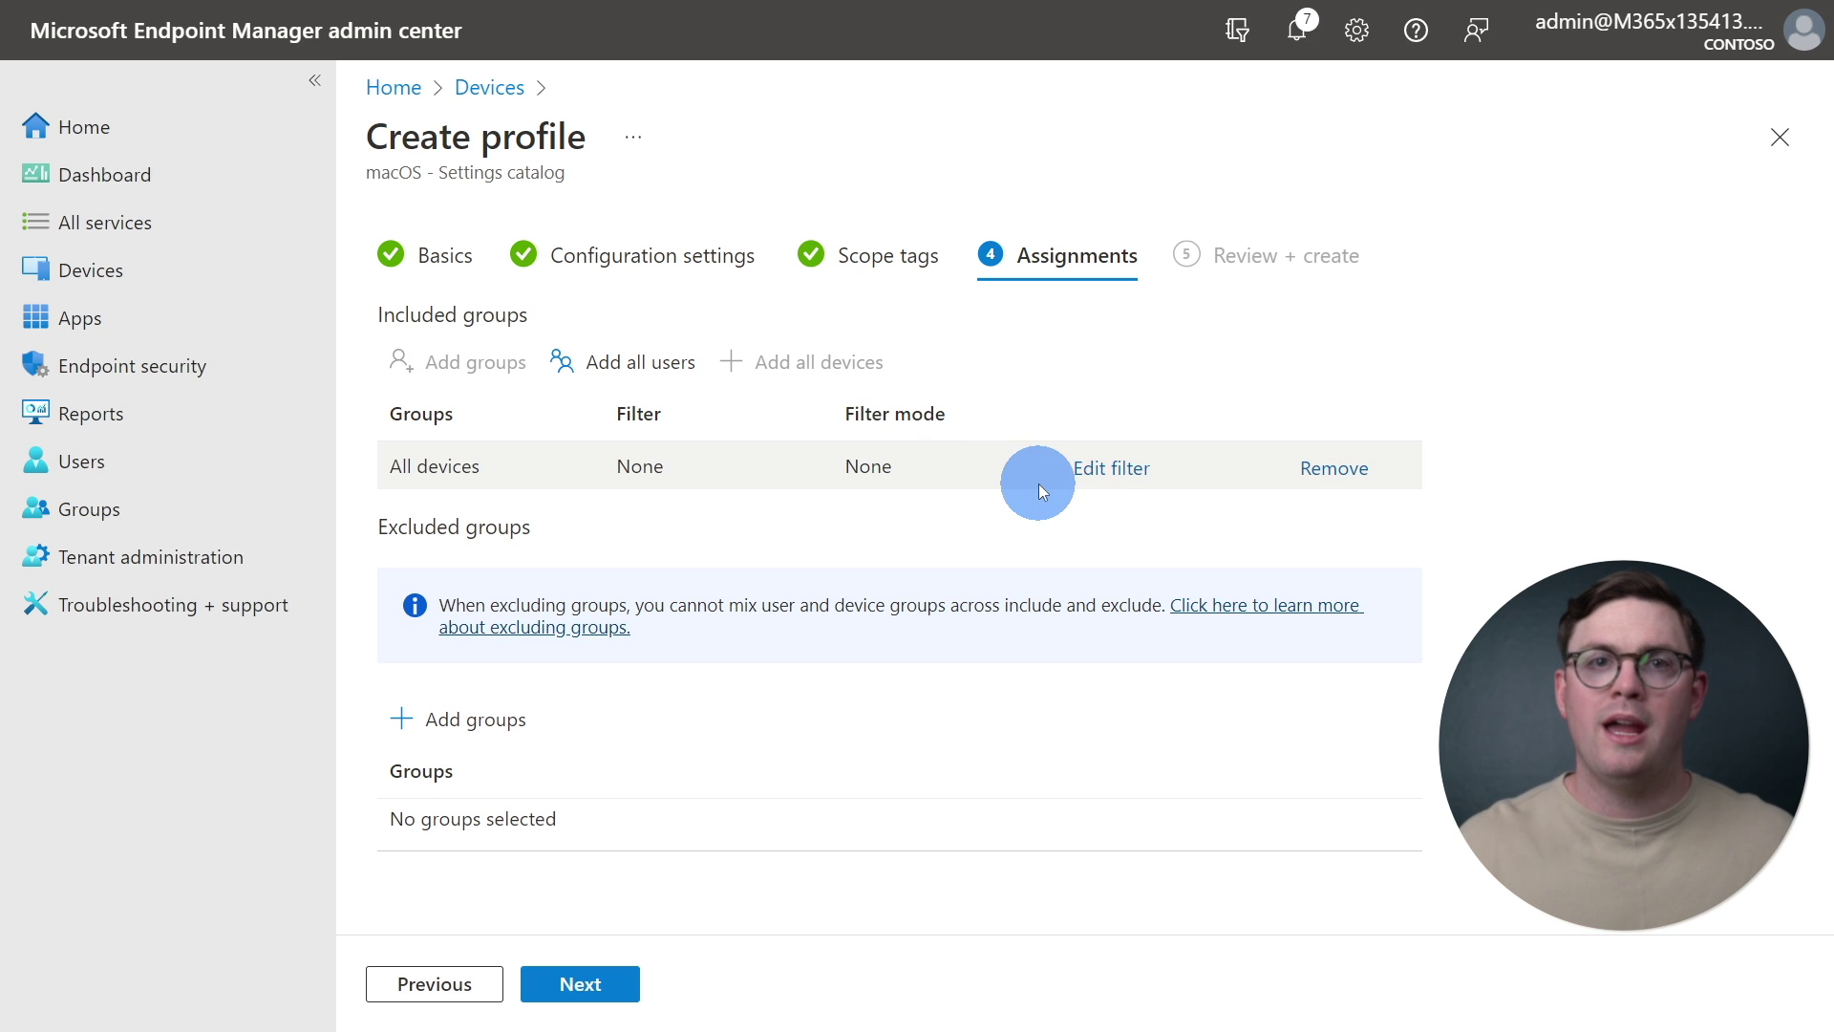
click(1072, 475)
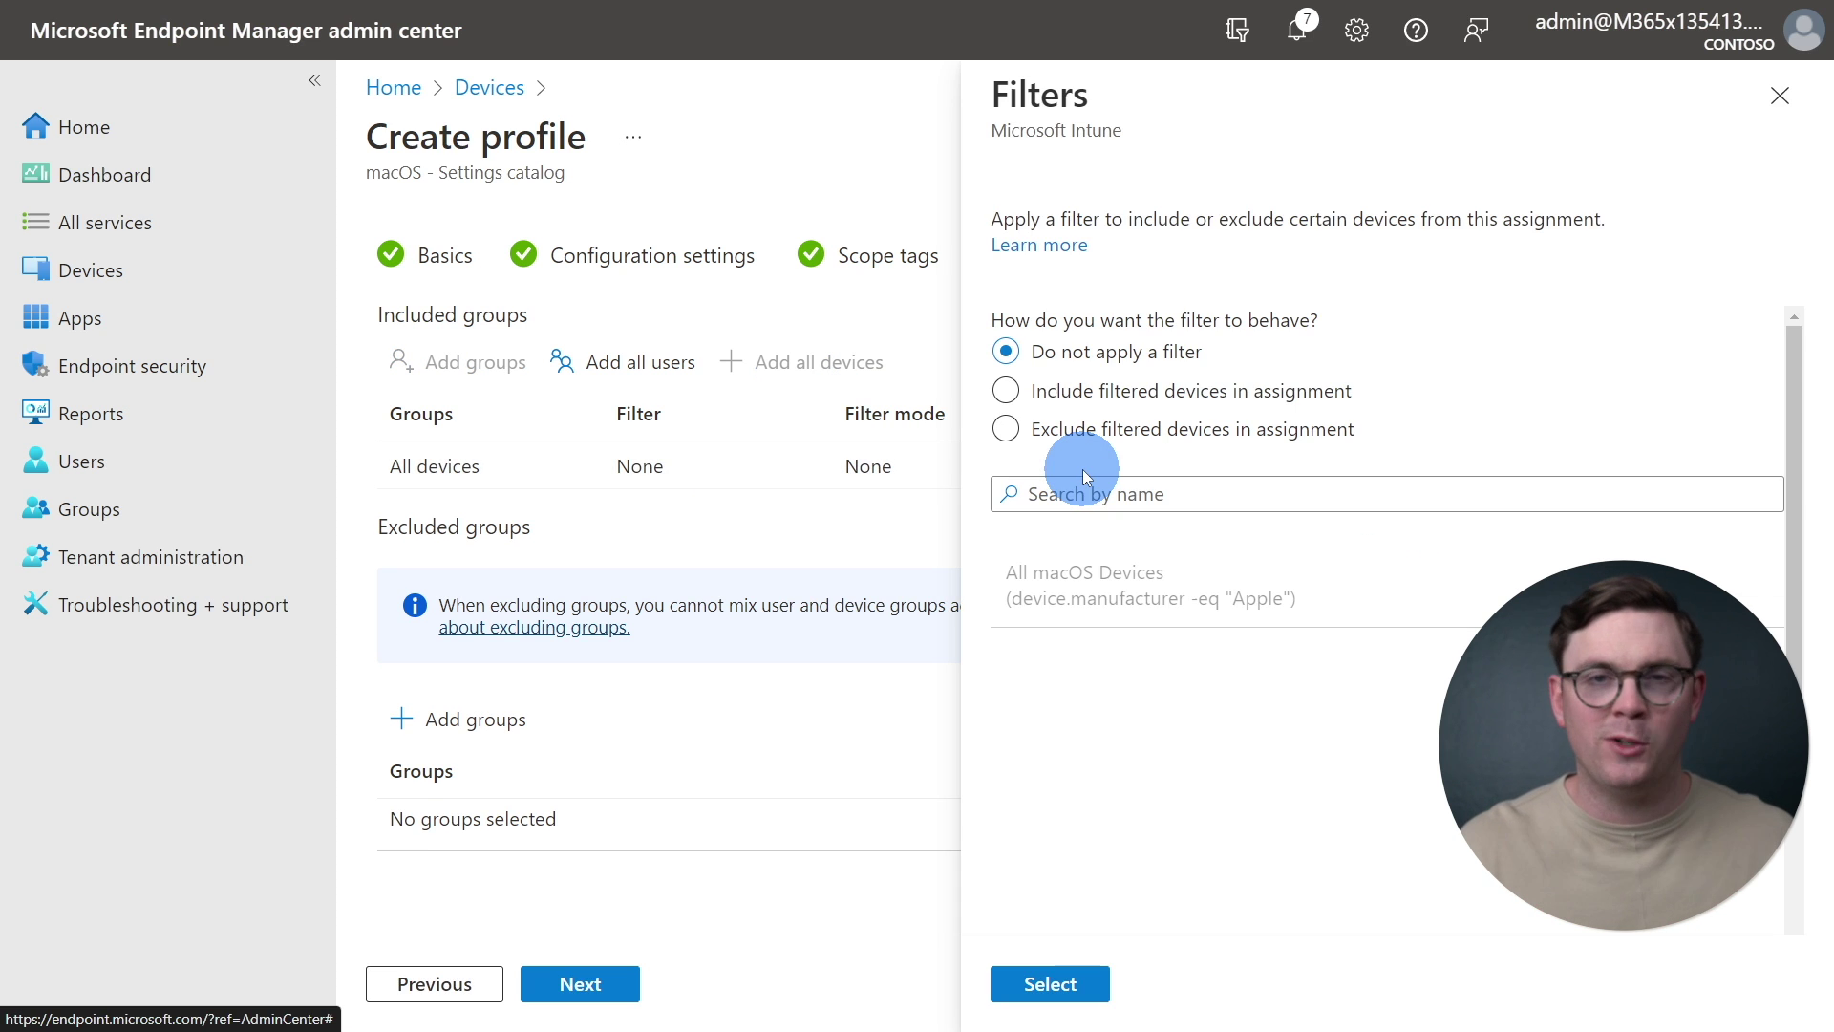
click(1032, 400)
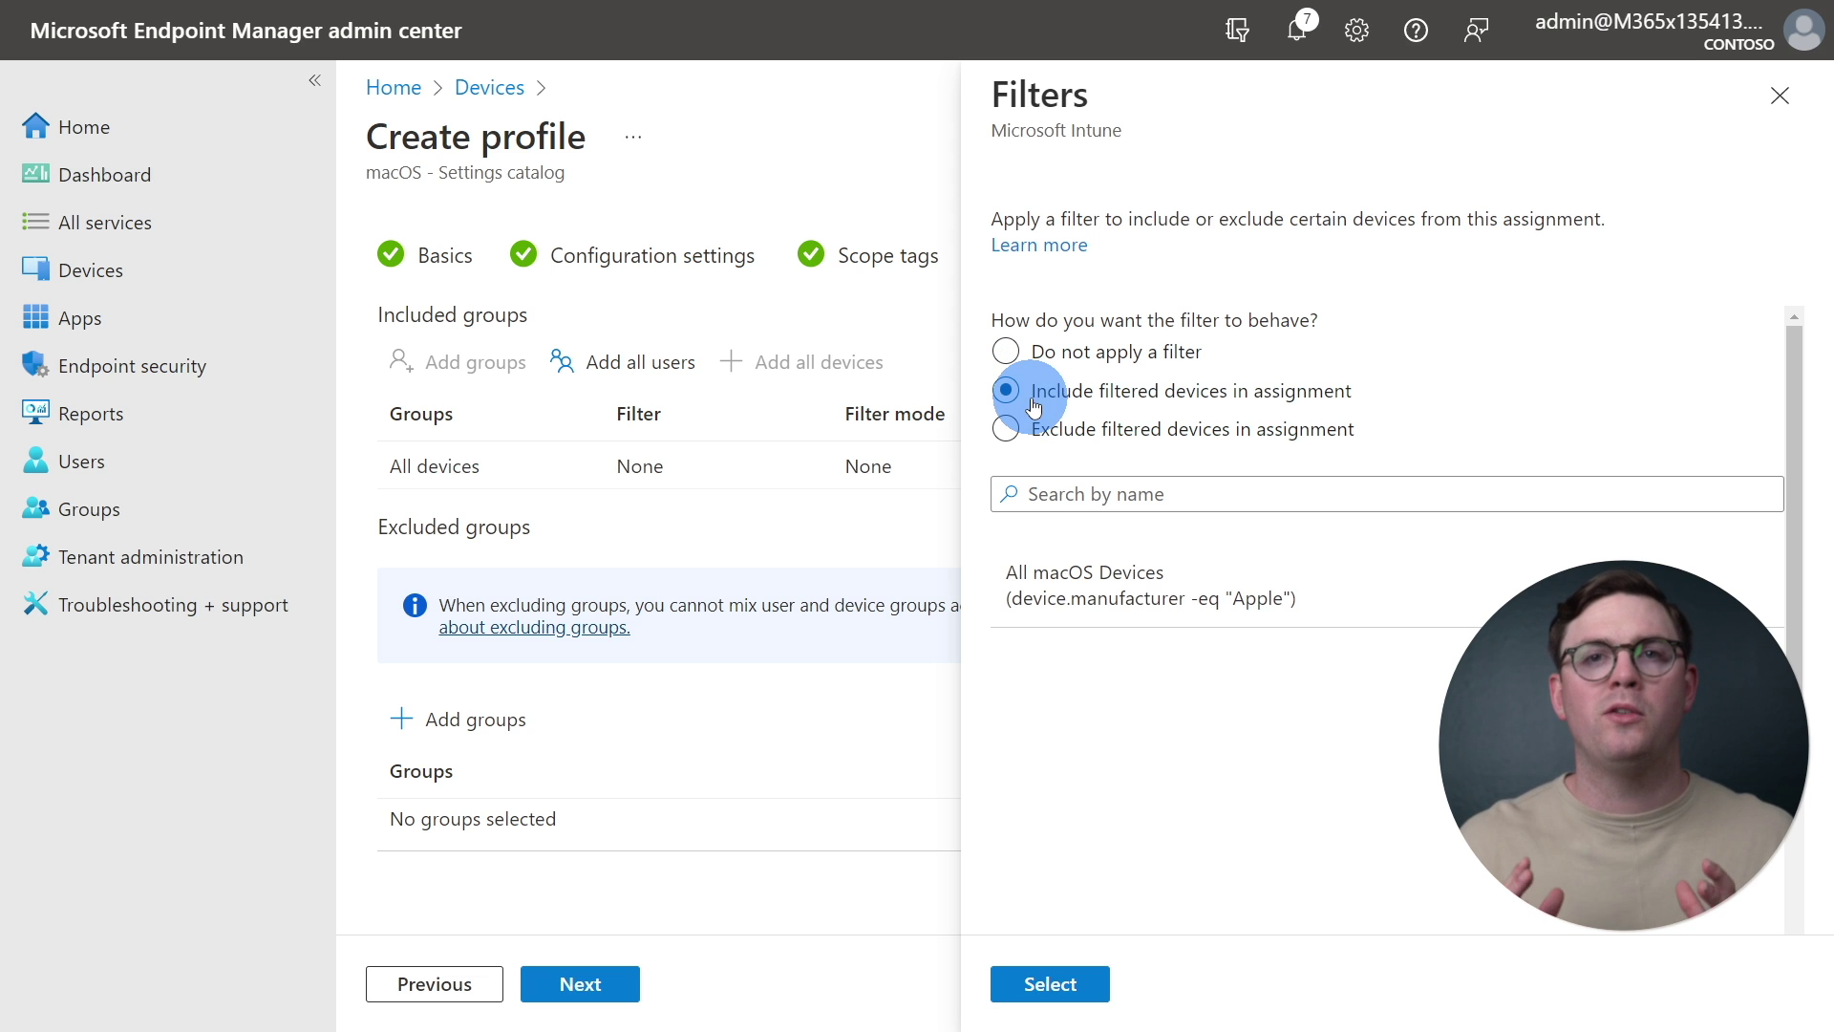
click(1116, 494)
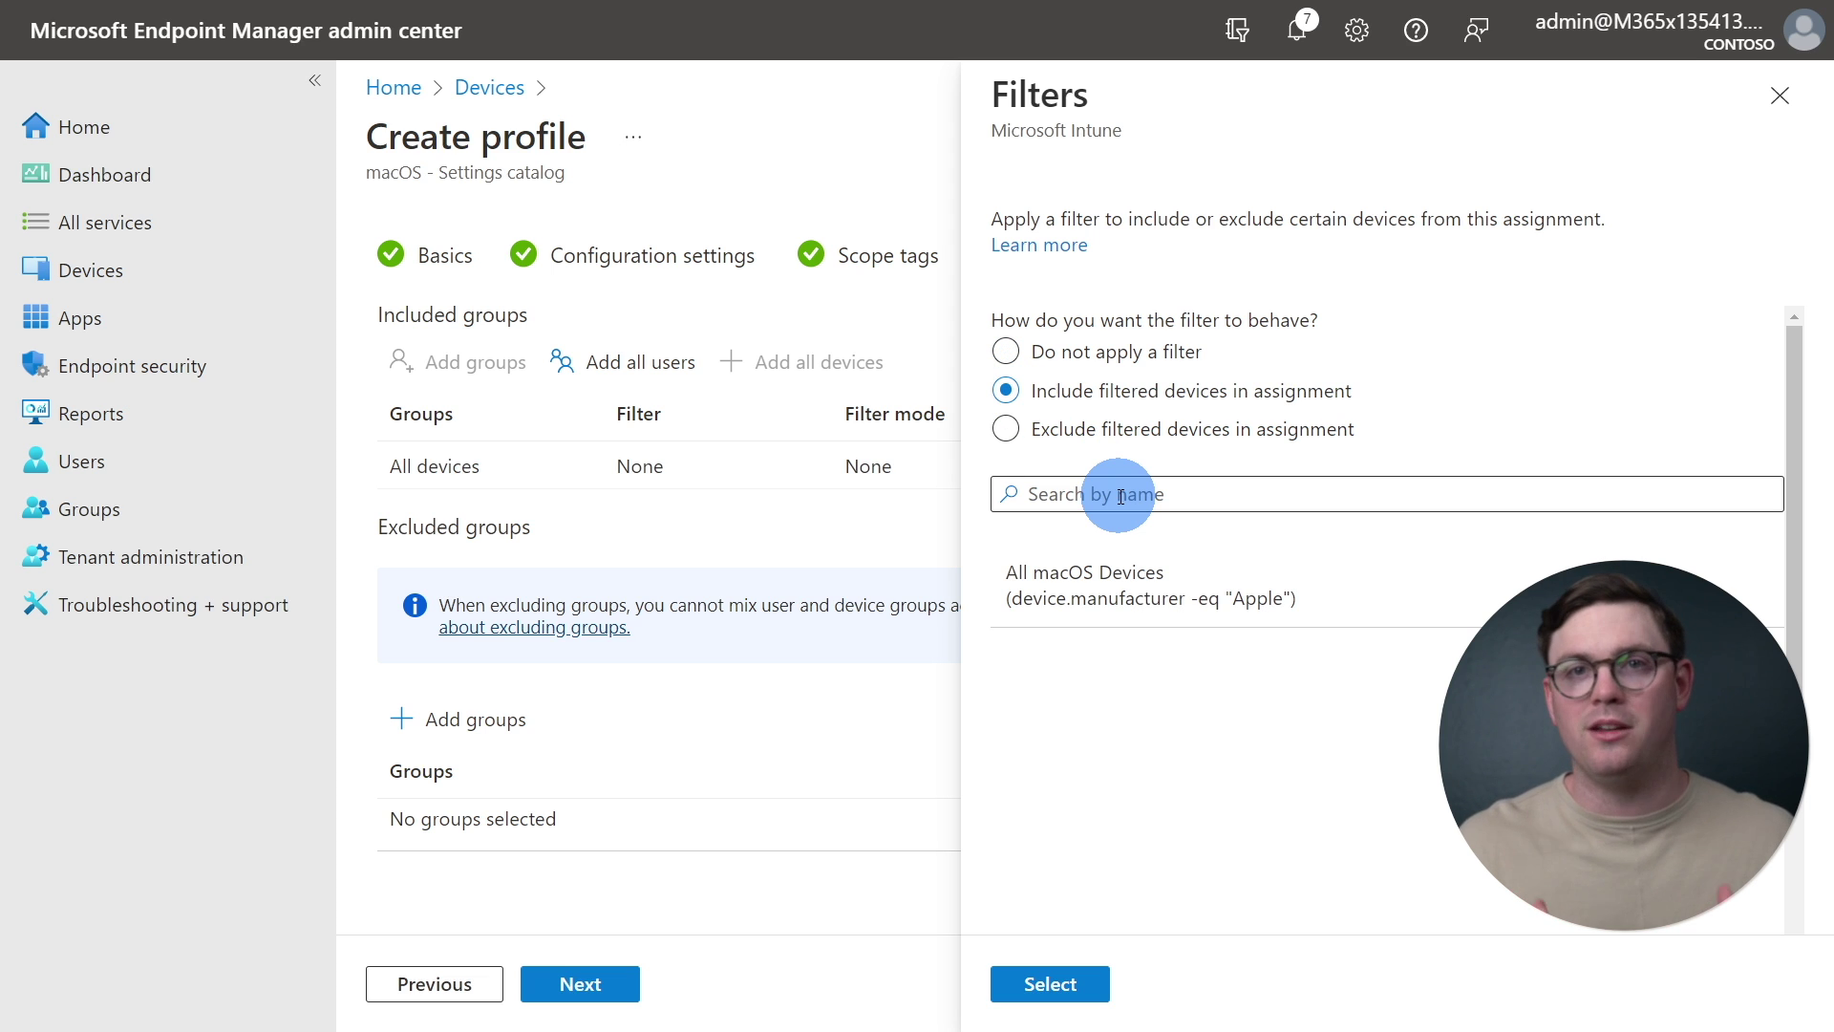
click(1128, 589)
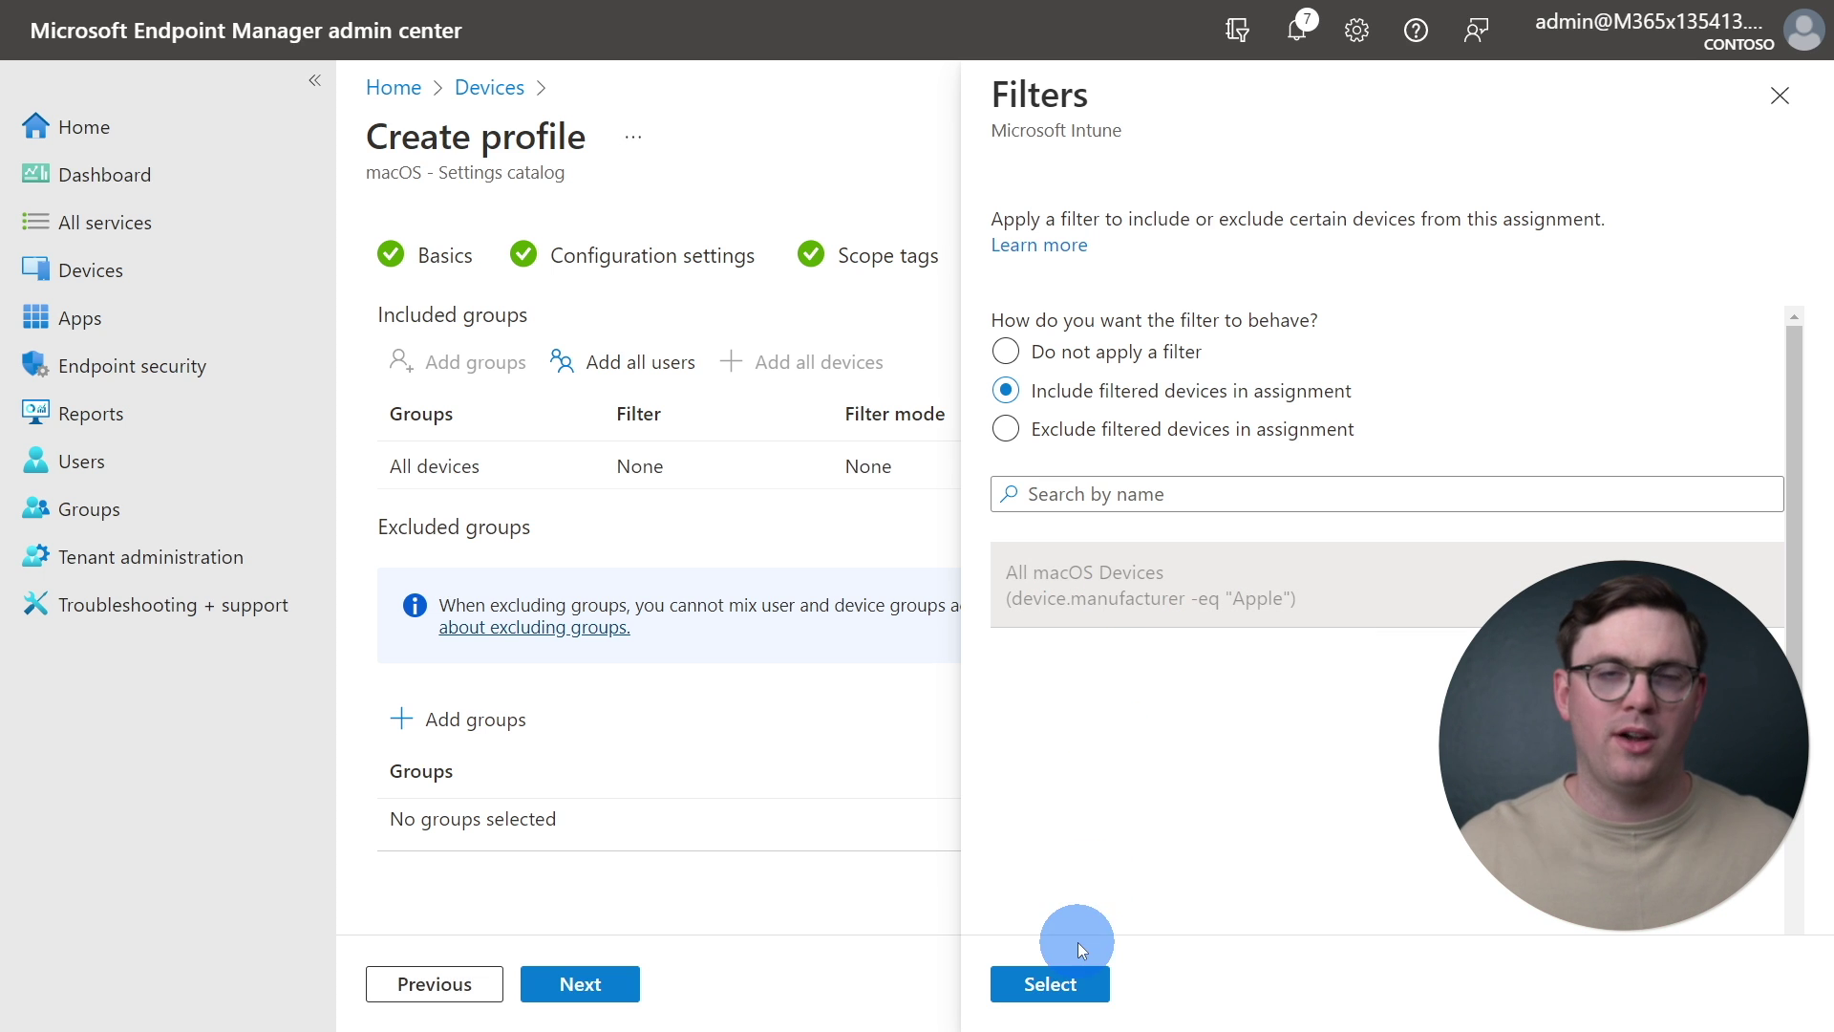
click(1060, 994)
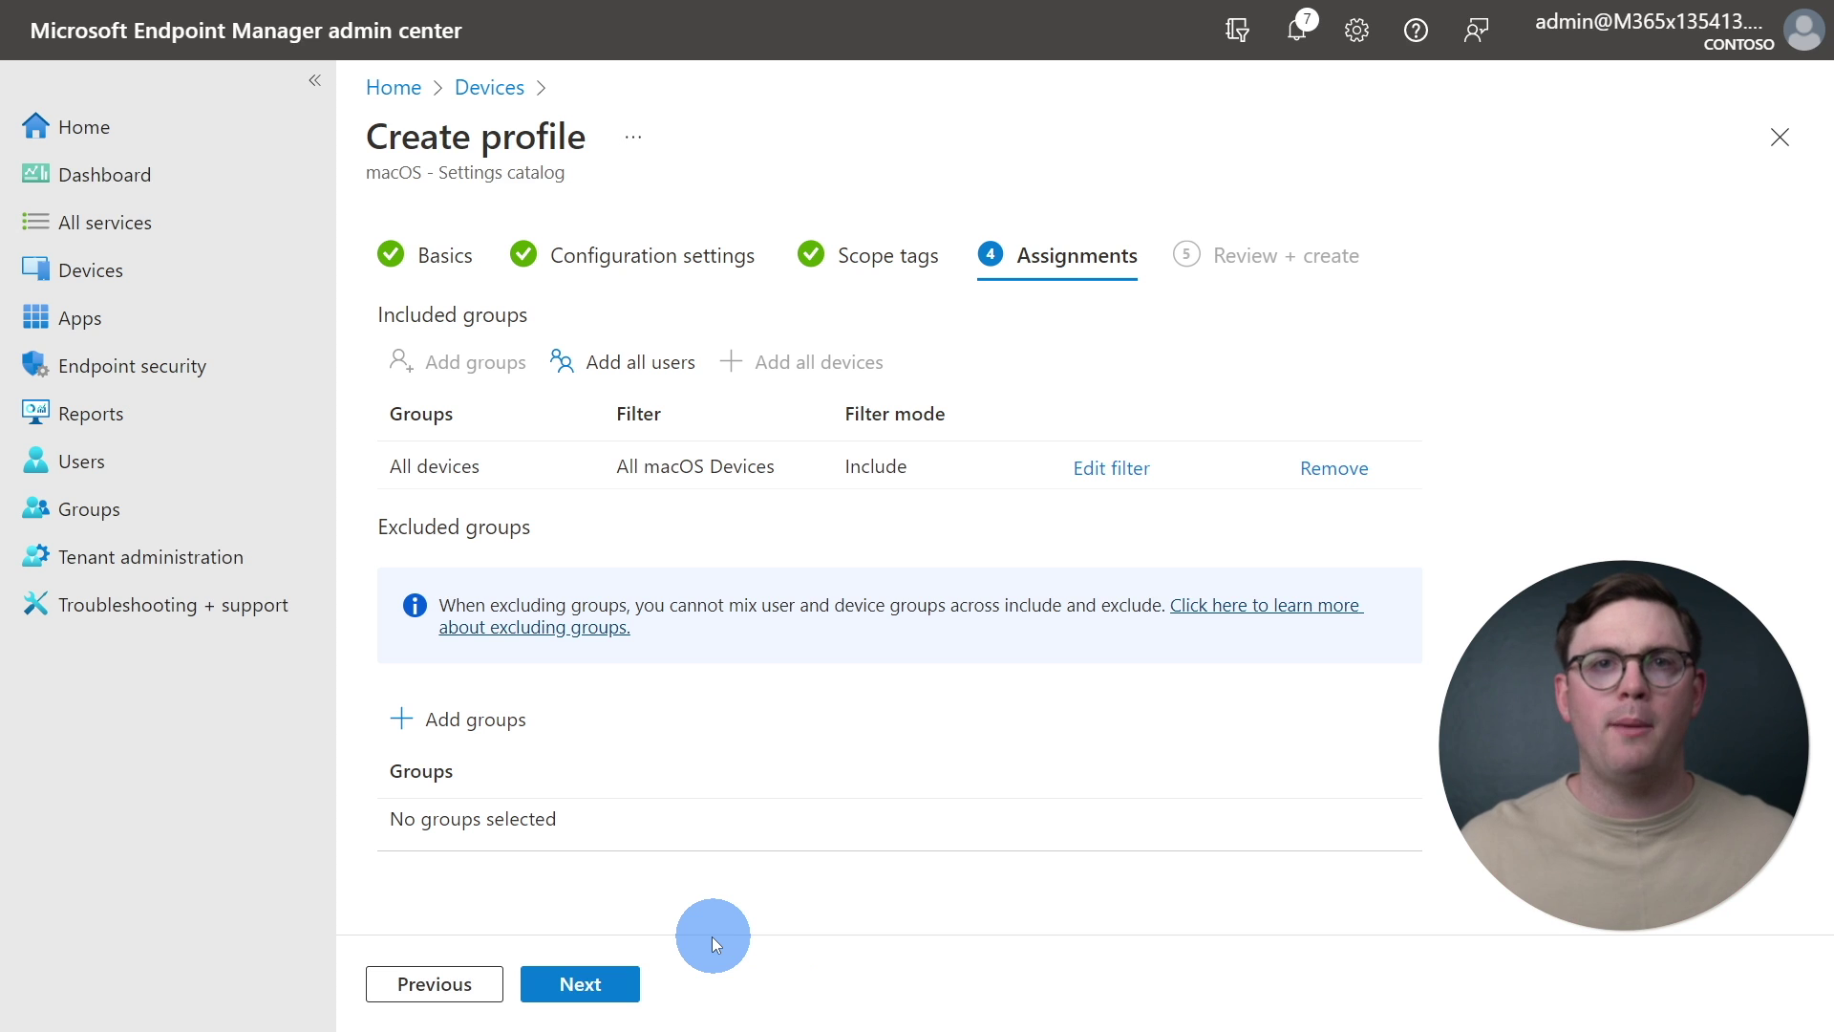
Step: Review and create the macOS-Edge-SC settings catalog profile
click(602, 990)
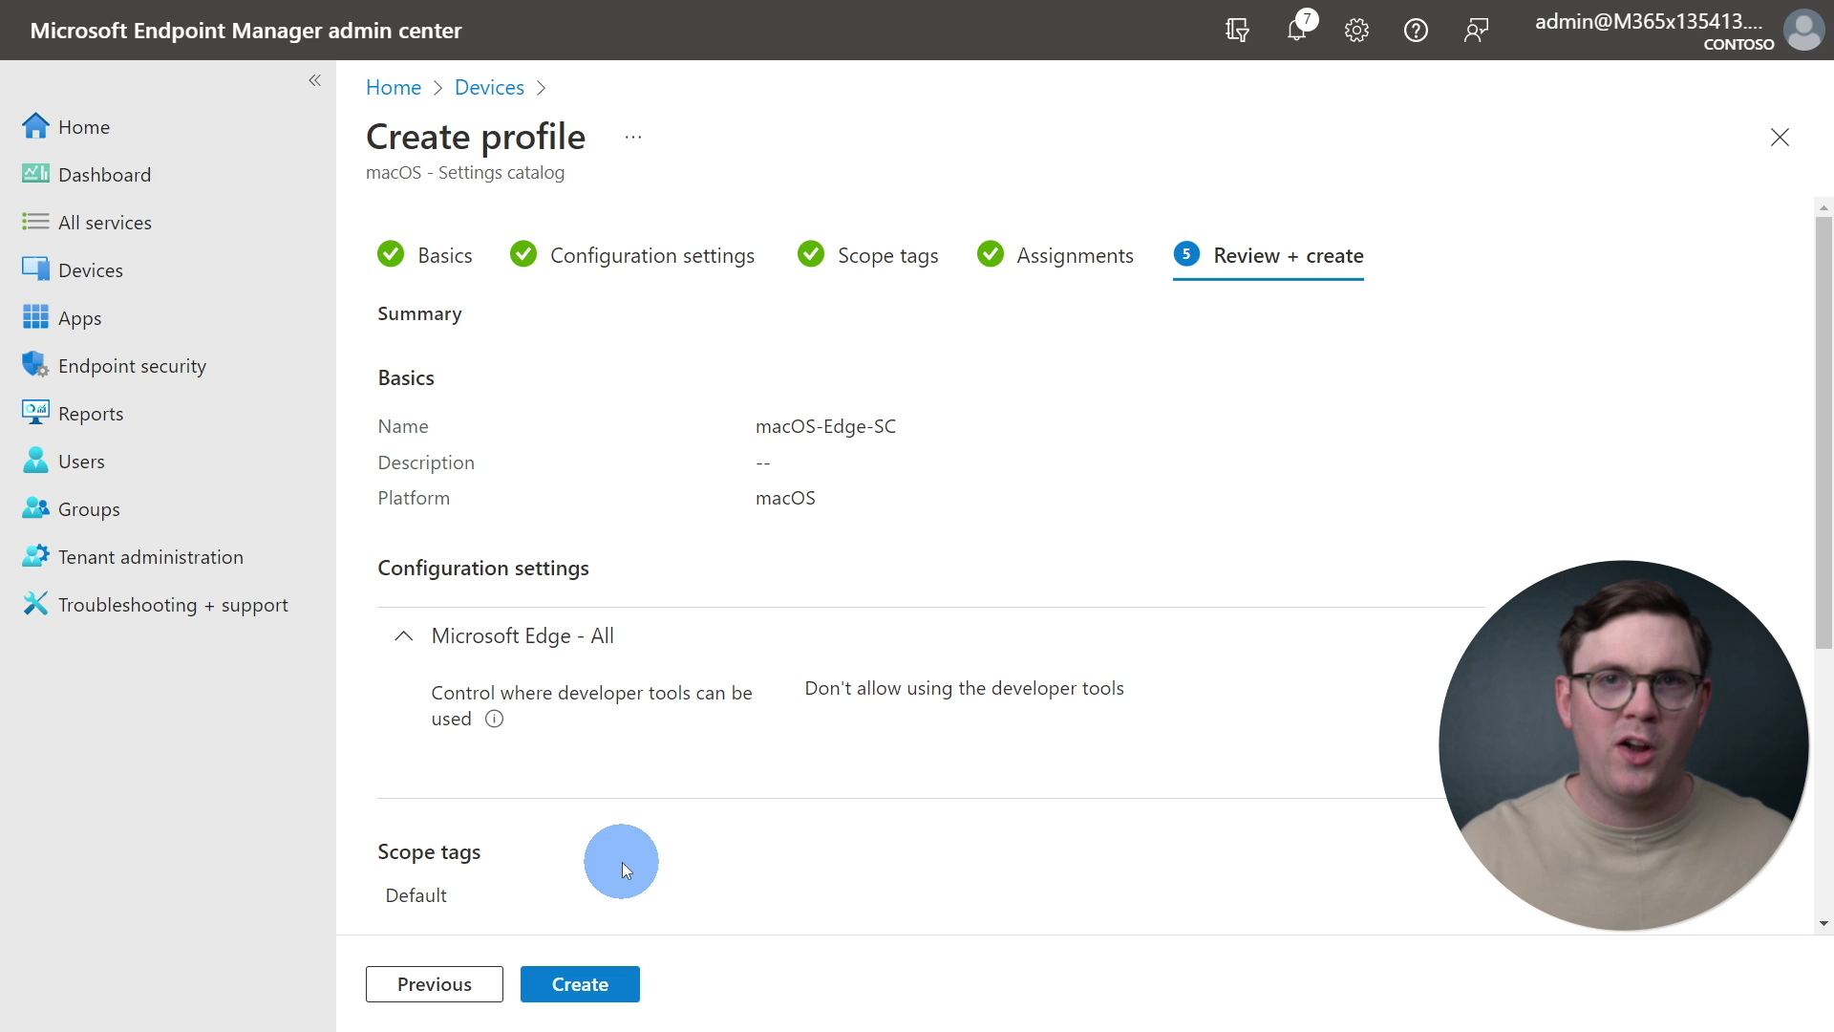
click(606, 999)
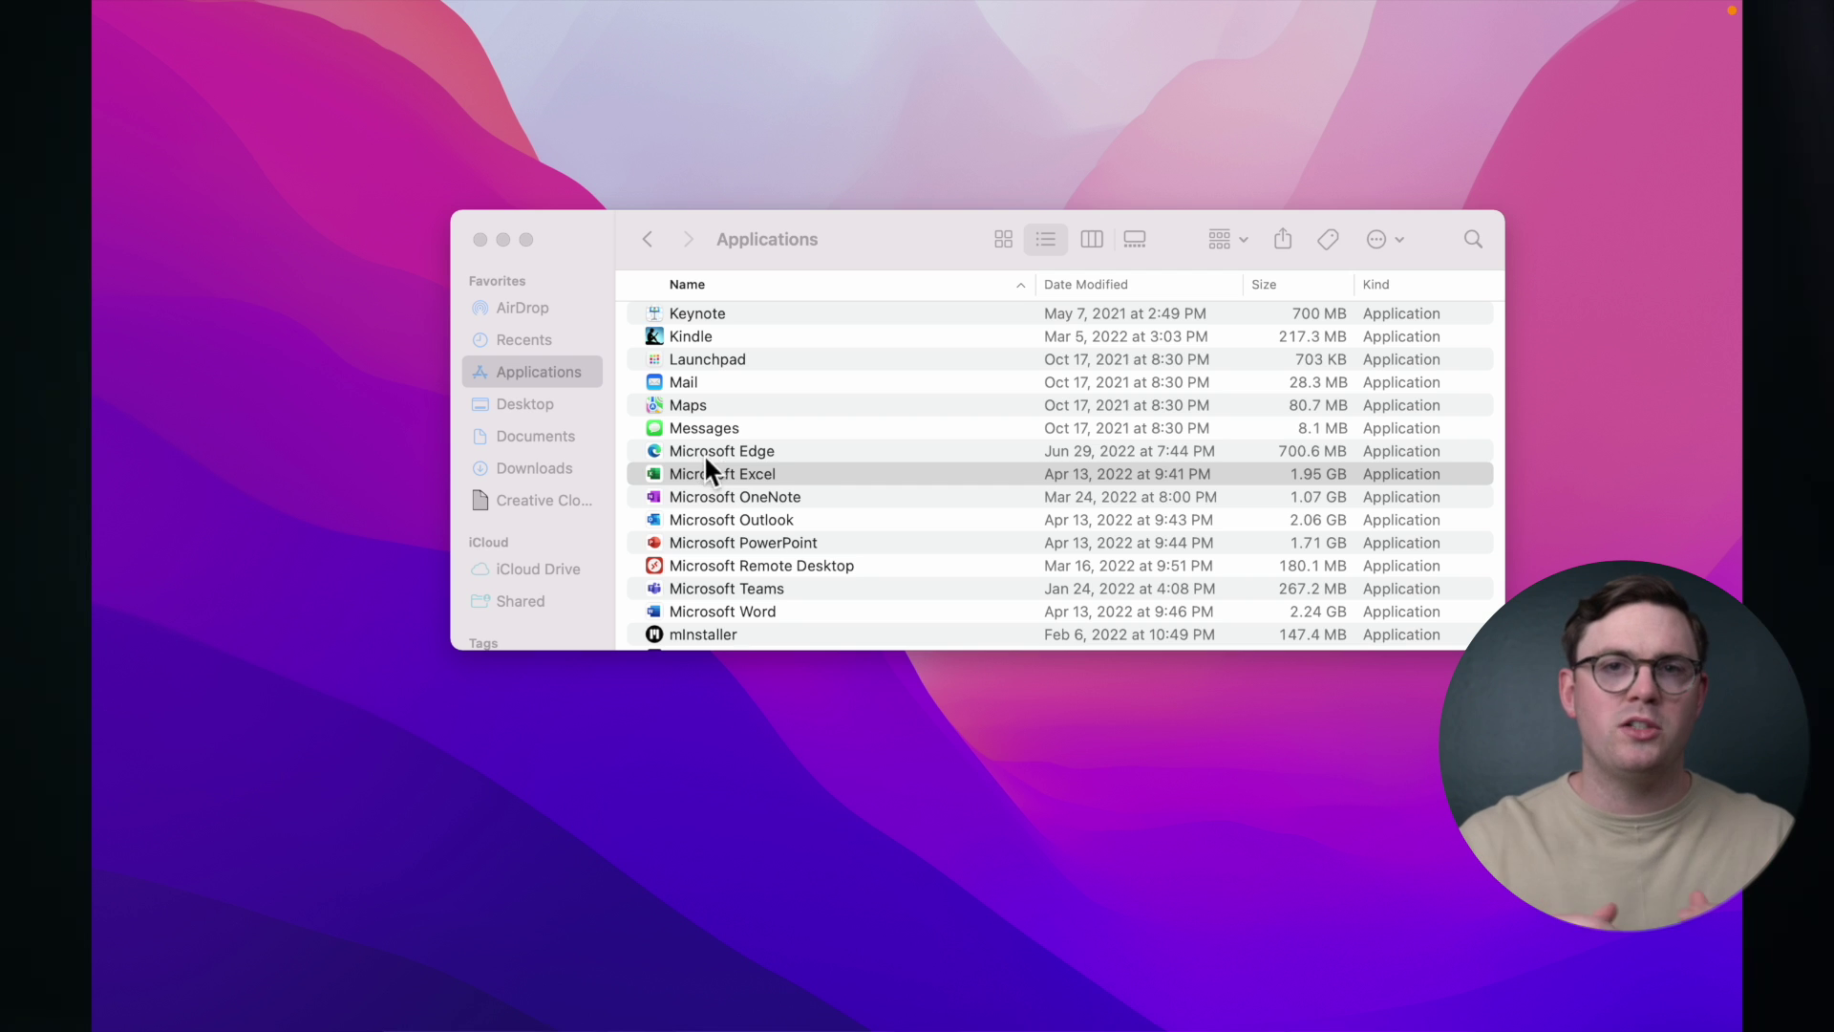
Step: Launch Microsoft Edge from the Mac's Applications folder
click(793, 453)
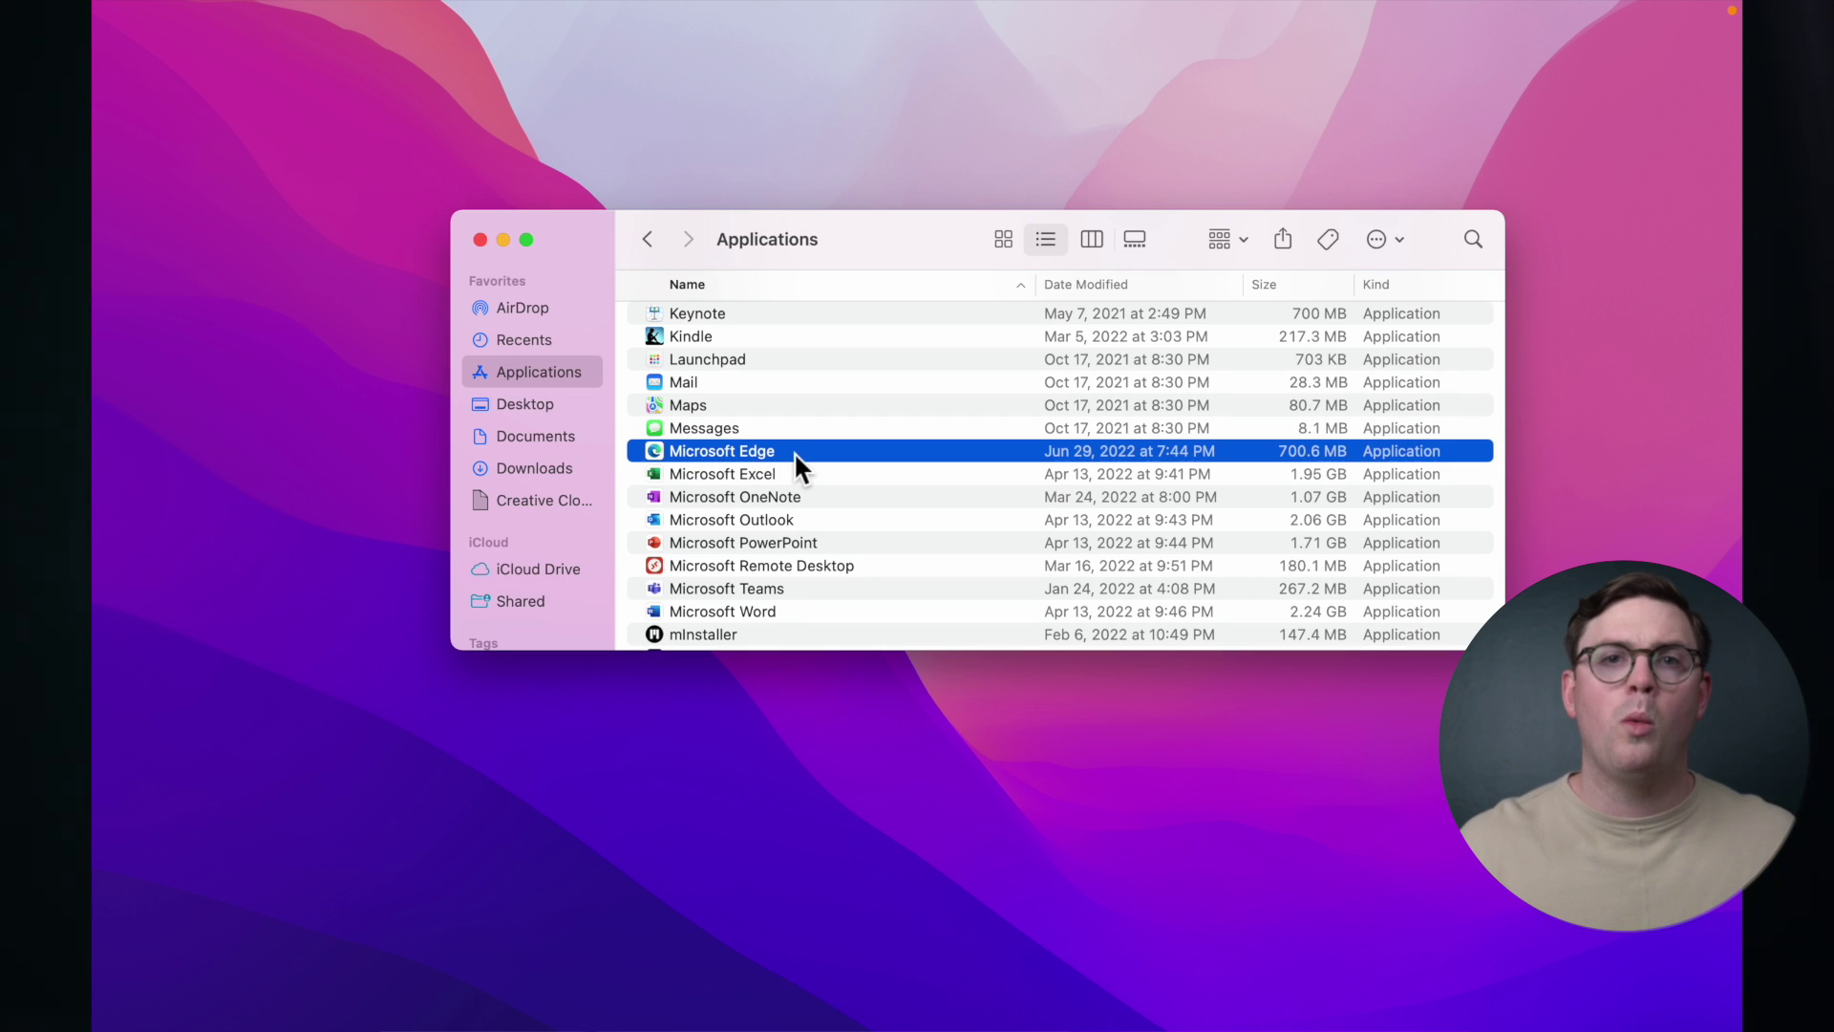
double_click(794, 451)
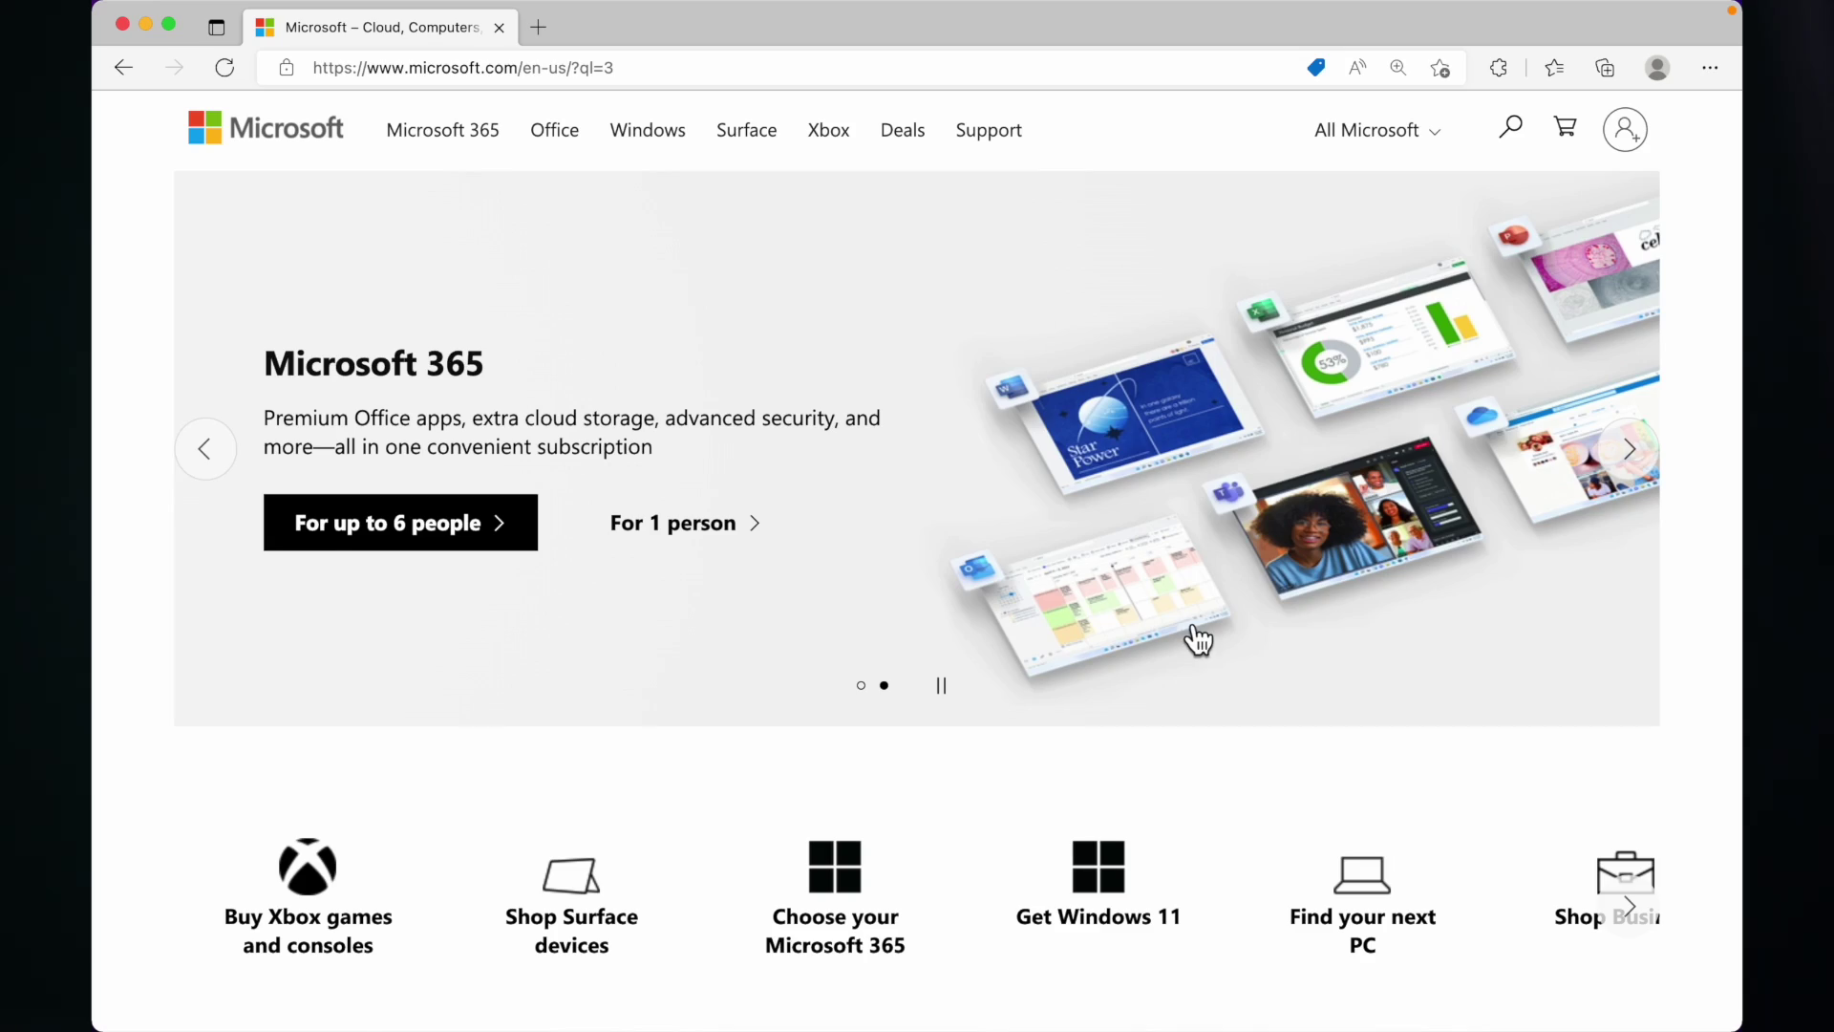
Step: Confirm Developer Tools is greyed out under More Tools in Edge's Settings and more menu
click(1710, 68)
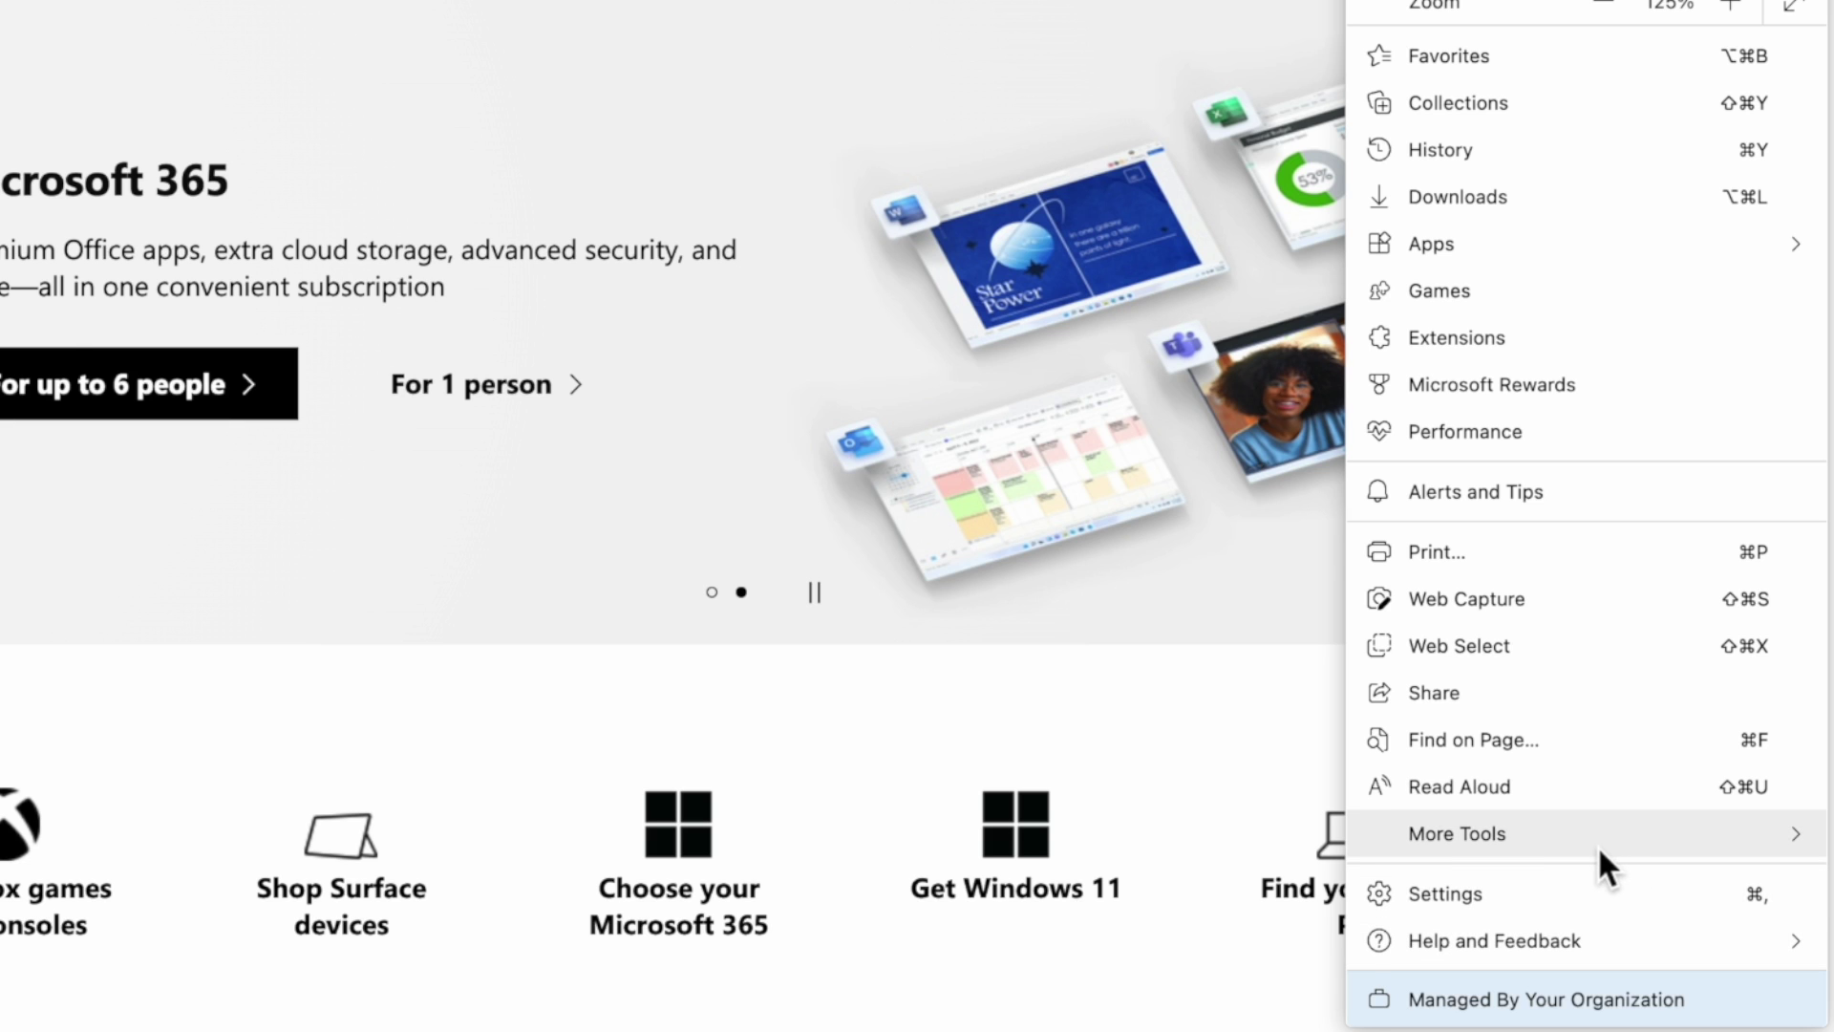
mouse_move(1580, 845)
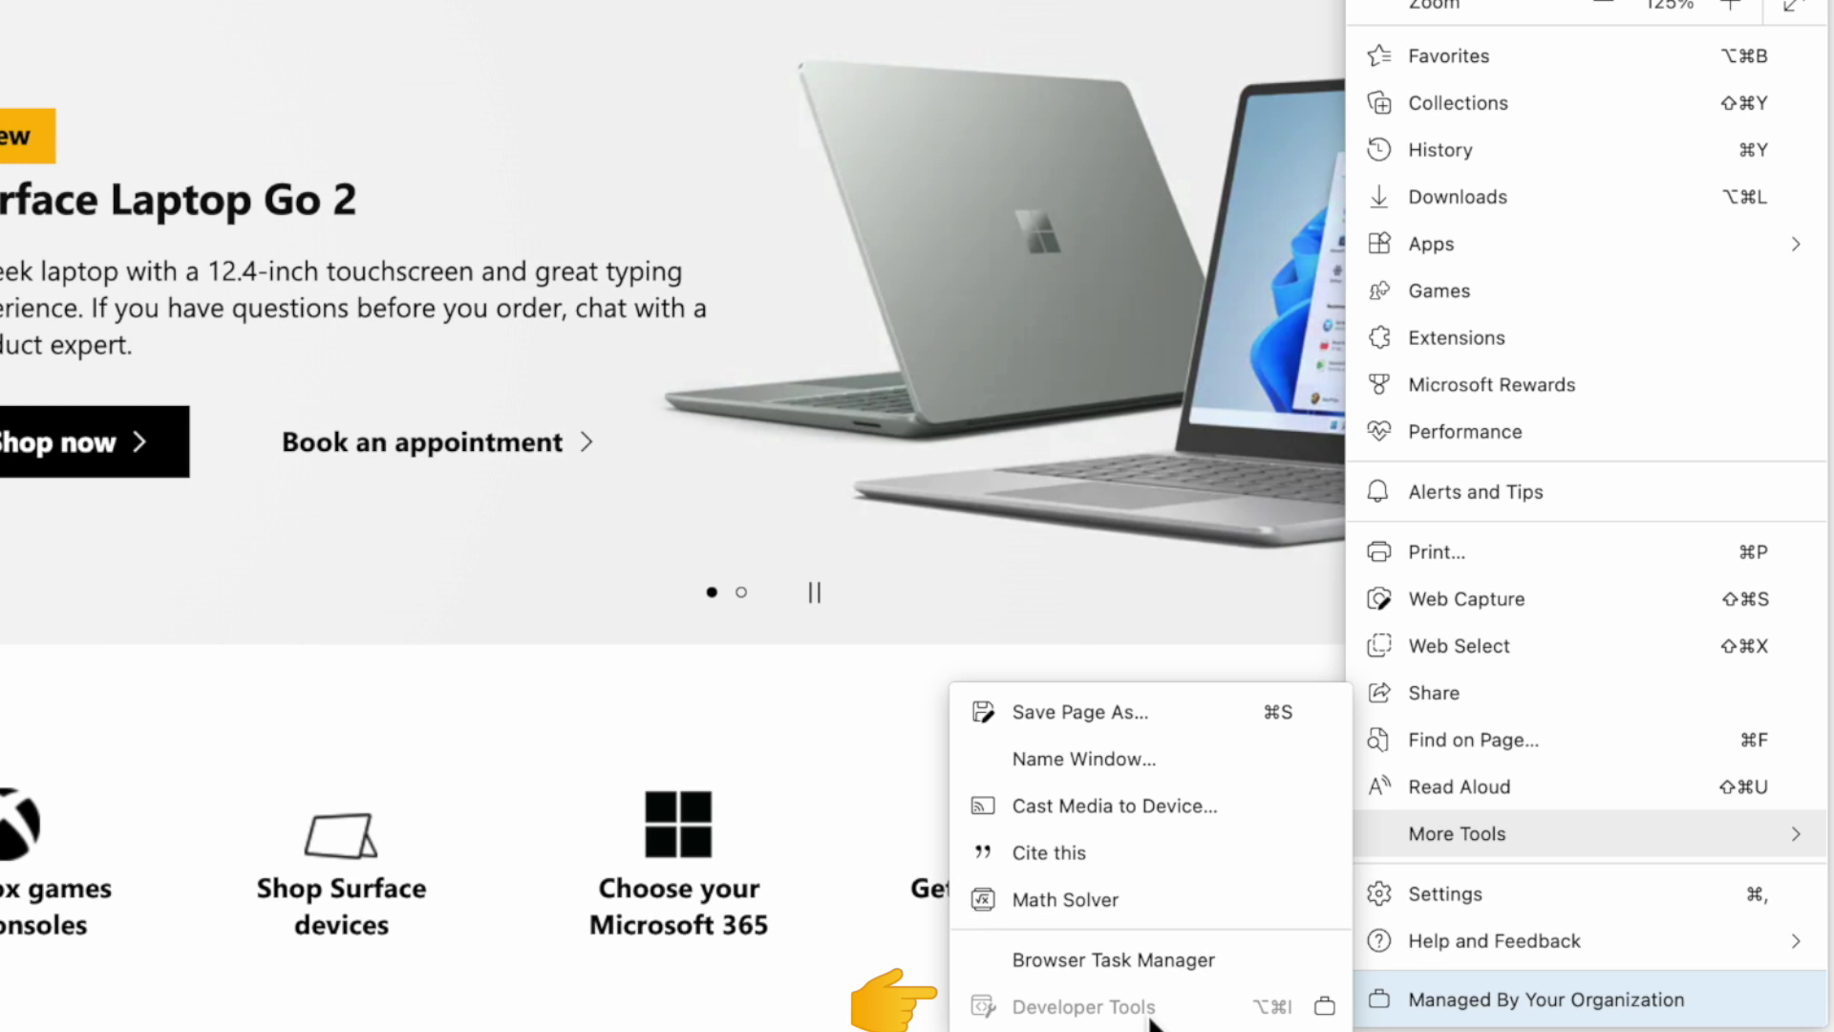